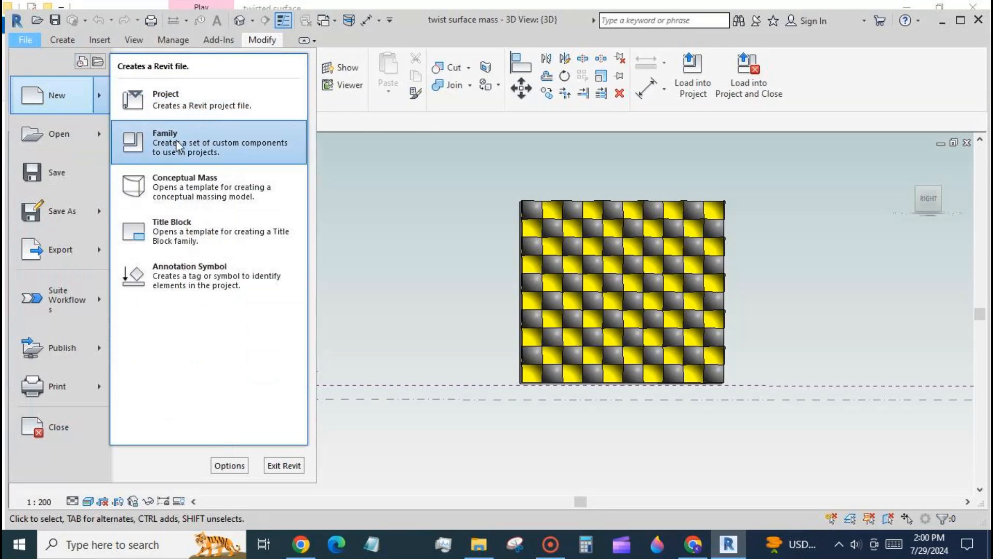
- Create a new family from the Metric Generic Model Pattern Based template
{"action": "left_click", "coordinate": [176, 141]}
{"action": "left_click", "coordinate": [309, 176]}
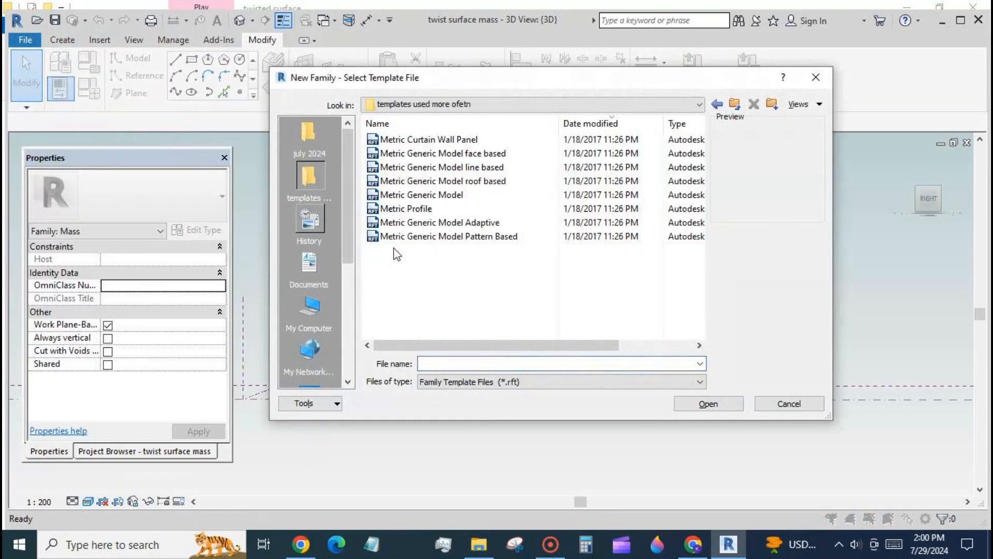
{"action": "left_click", "coordinate": [411, 239]}
{"action": "left_click", "coordinate": [708, 404]}
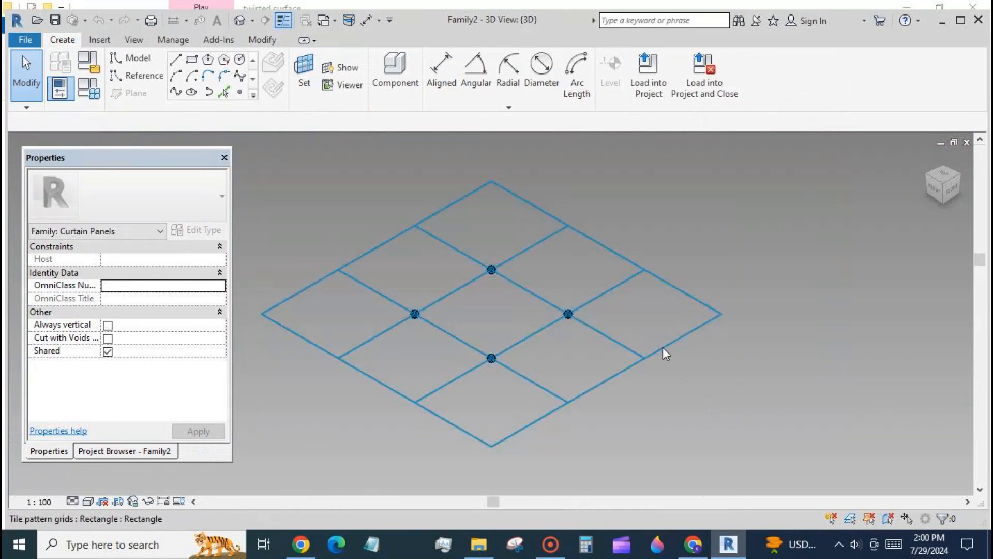
- Change the tile pattern grid type to 1/2 Step
{"action": "left_click", "coordinate": [663, 347]}
{"action": "scroll", "coordinate": [839, 322], "scroll_direction": "down", "scroll_amount": 1}
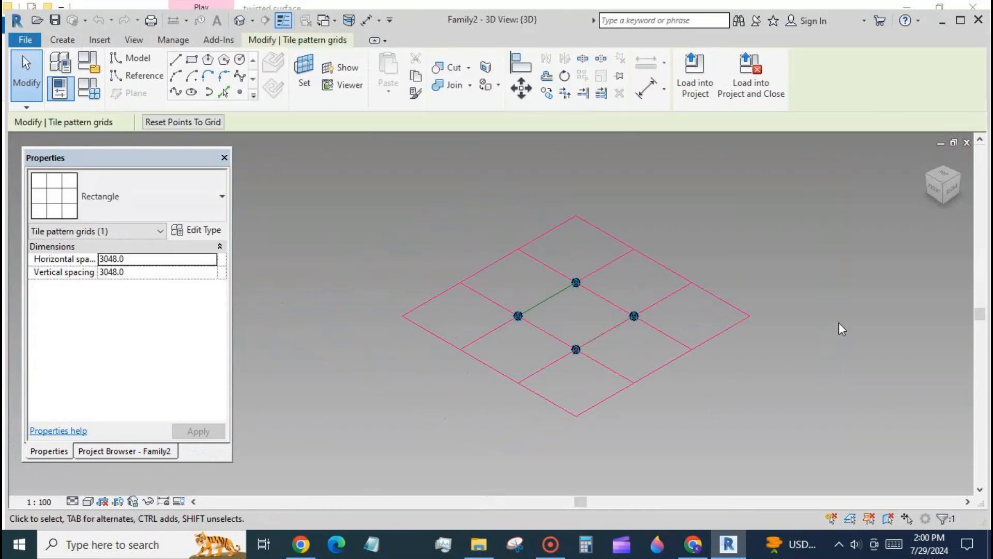
{"action": "left_click", "coordinate": [220, 195]}
{"action": "scroll", "coordinate": [207, 279], "scroll_direction": "up", "scroll_amount": 1}
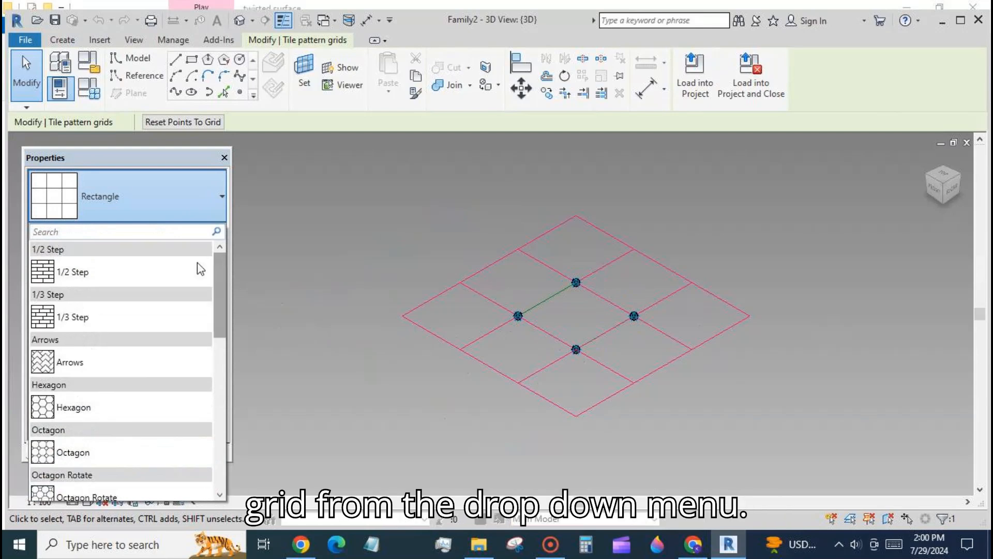
{"action": "left_click", "coordinate": [145, 272]}
{"action": "left_click", "coordinate": [471, 405]}
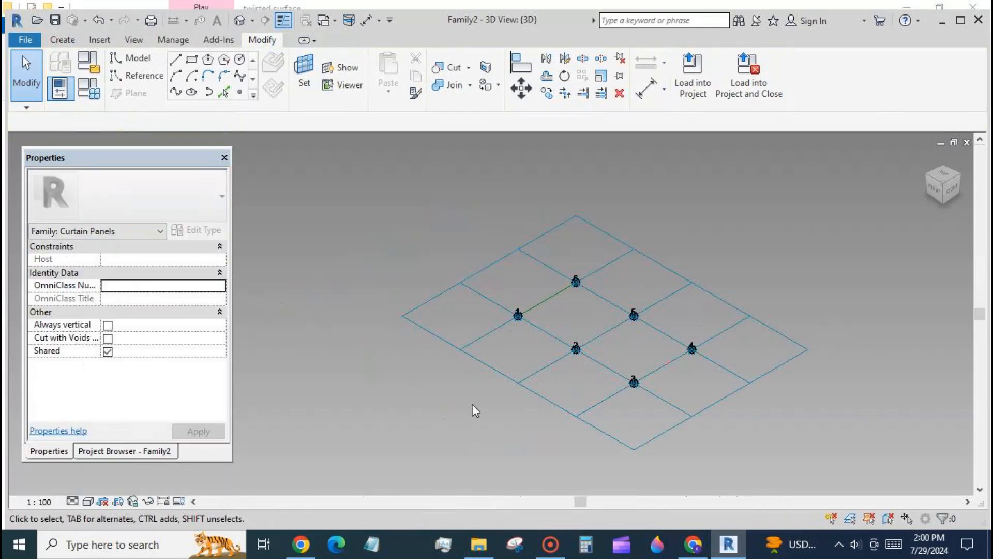
- Set the work plane at adaptive point 1
{"action": "middle_click_drag", "start_coordinate": [520, 432], "coordinate": [583, 411], "text": "shift"}
{"action": "scroll", "coordinate": [583, 411], "scroll_direction": "up", "scroll_amount": 2}
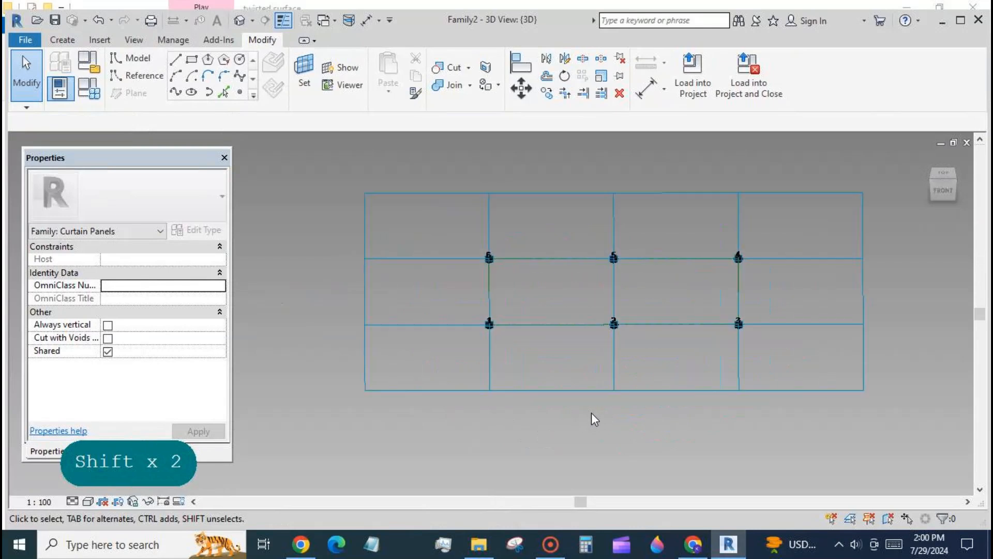
{"action": "left_click", "coordinate": [304, 73]}
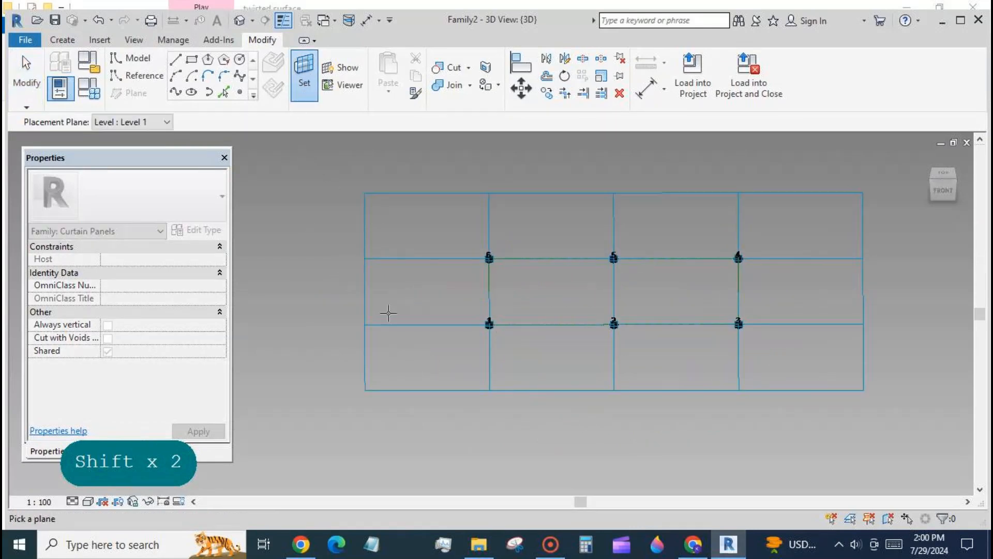
{"action": "left_click", "coordinate": [490, 324]}
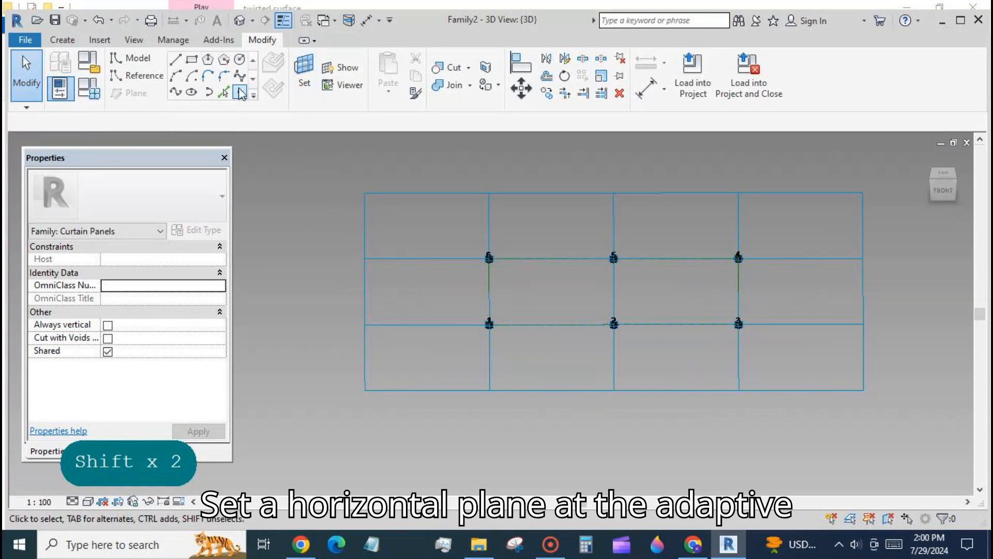
- Place a reference point on adaptive point 1's horizontal plane
{"action": "left_click", "coordinate": [239, 92]}
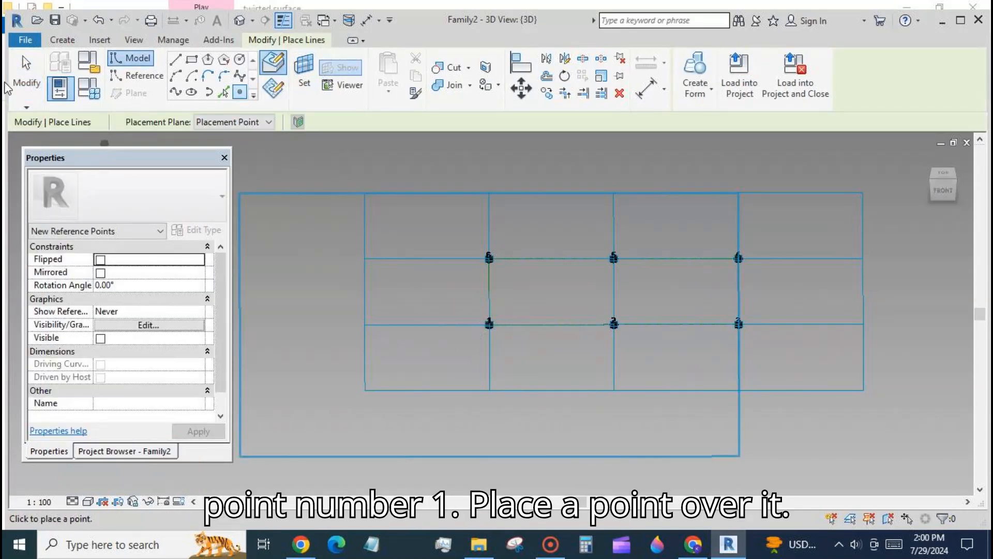
{"action": "left_click", "coordinate": [20, 72]}
{"action": "scroll", "coordinate": [443, 248], "scroll_direction": "down", "scroll_amount": 3}
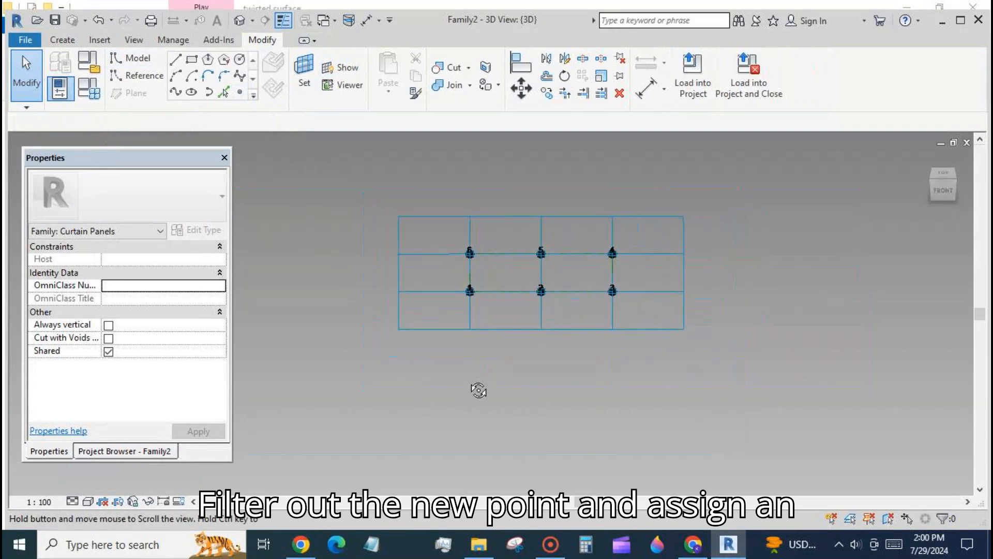
- Select the new reference point by filtering the selection to Reference Points only
{"action": "middle_click_drag", "start_coordinate": [479, 390], "coordinate": [492, 308], "text": "shift"}
{"action": "left_click_drag", "start_coordinate": [458, 274], "coordinate": [490, 297]}
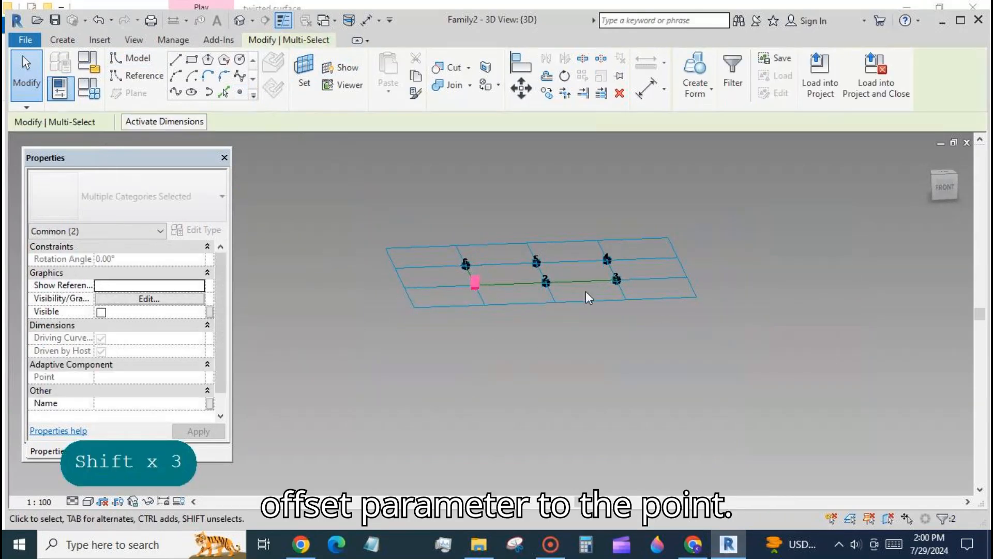
{"action": "left_click", "coordinate": [733, 72]}
{"action": "left_click", "coordinate": [429, 261]}
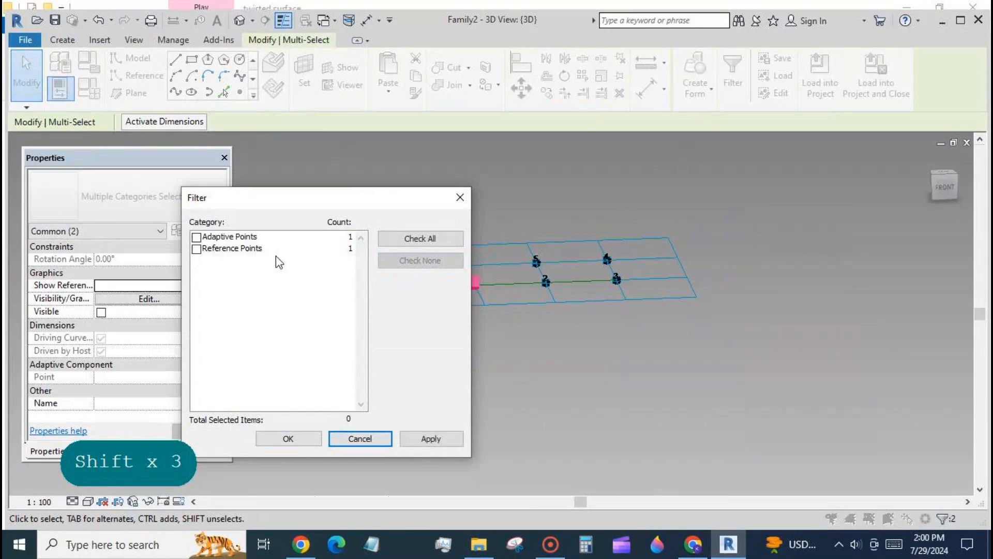
{"action": "left_click", "coordinate": [196, 250]}
{"action": "left_click", "coordinate": [284, 438]}
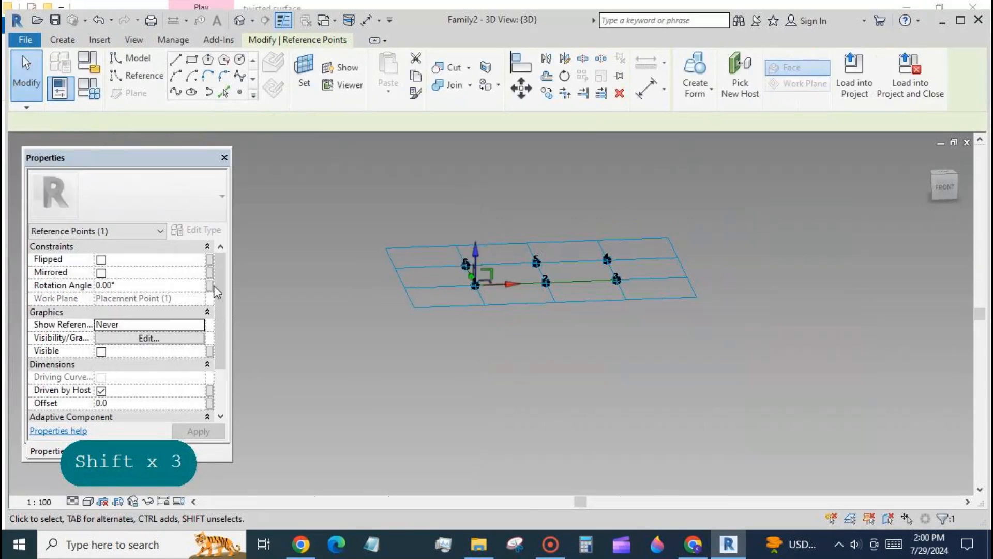
- Associate the point's Offset with a new family parameter named offset
{"action": "left_click", "coordinate": [210, 403]}
{"action": "left_click", "coordinate": [149, 416]}
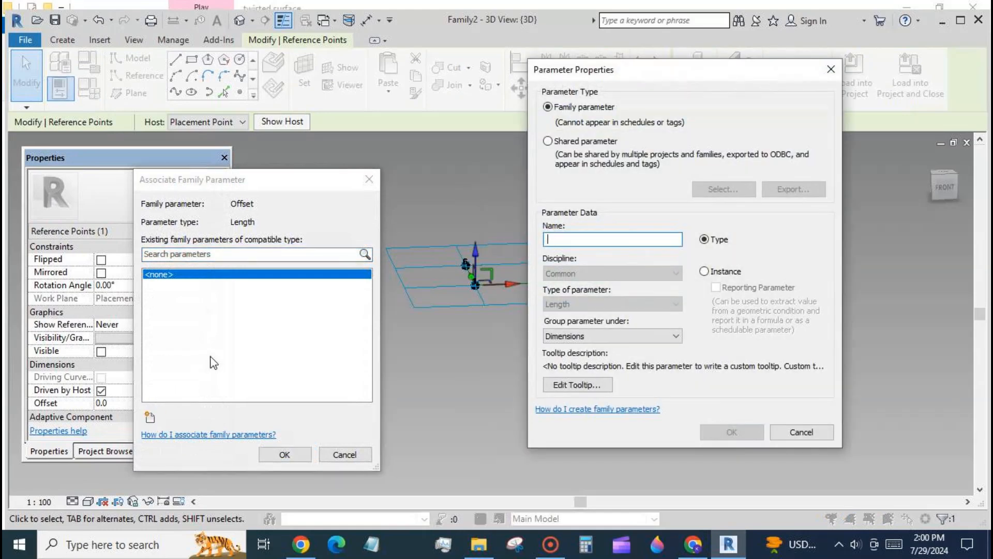
{"action": "type", "text": "offset"}
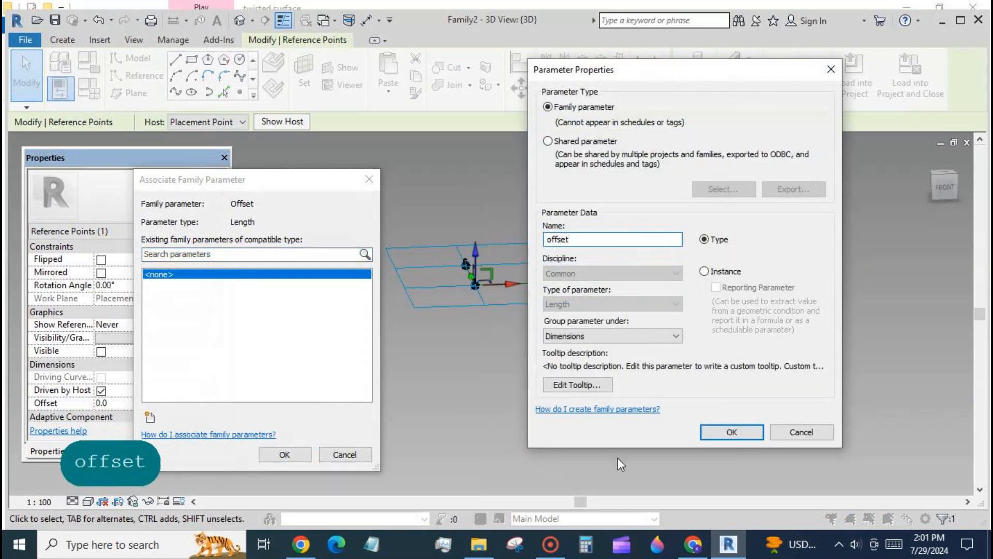
{"action": "left_click", "coordinate": [722, 433]}
{"action": "left_click", "coordinate": [288, 454]}
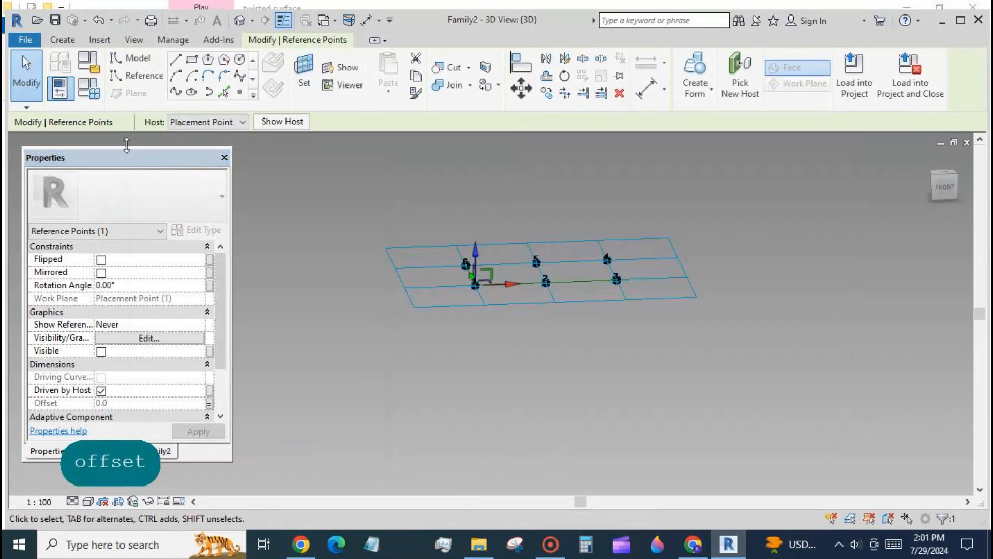
- Set the offset family parameter to 500 and apply it
{"action": "left_click", "coordinate": [91, 92]}
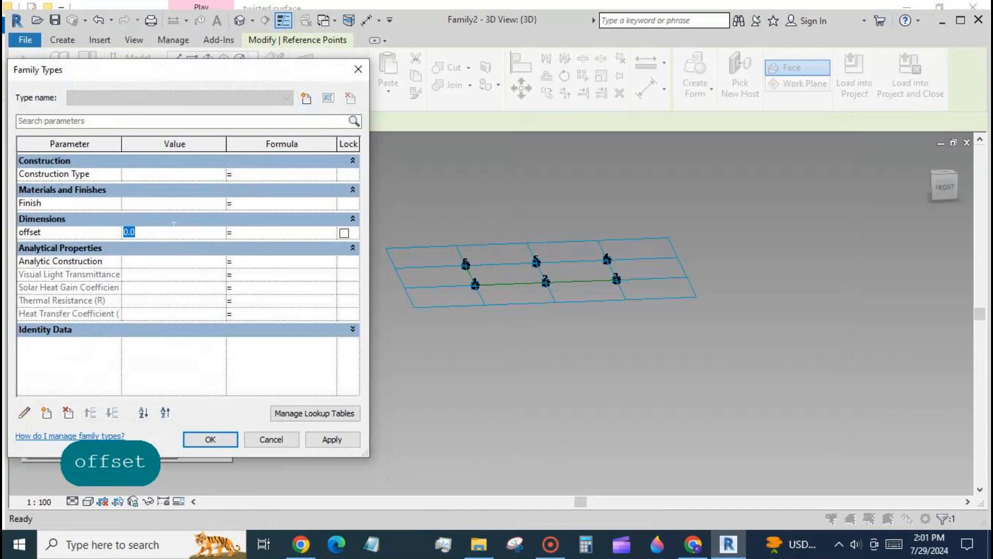
{"action": "type", "text": "5"}
{"action": "left_click", "coordinate": [327, 441]}
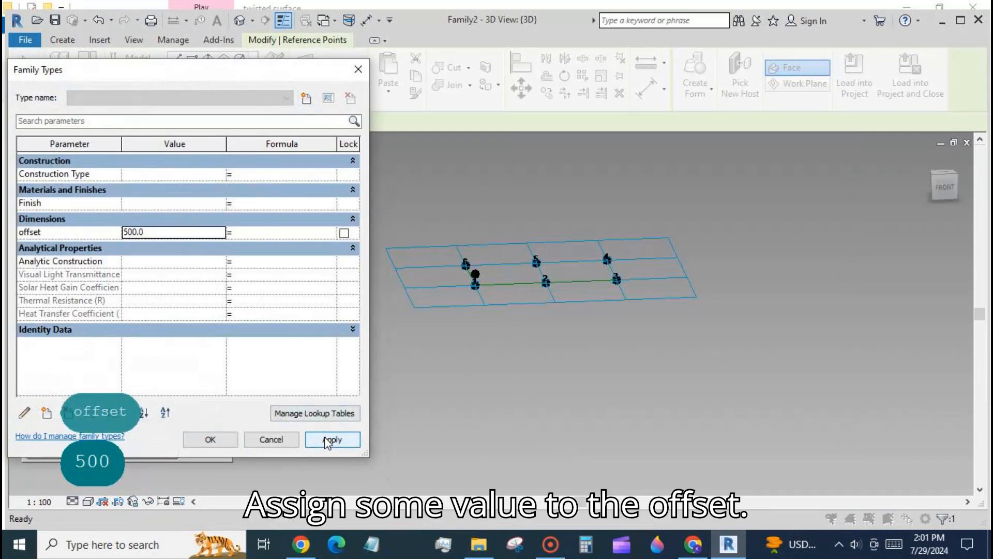
{"action": "left_click", "coordinate": [216, 439]}
- Set the work plane at adaptive point 3 and show it
{"action": "scroll", "coordinate": [448, 271], "scroll_direction": "up", "scroll_amount": 2}
{"action": "scroll", "coordinate": [448, 271], "scroll_direction": "up", "scroll_amount": 2}
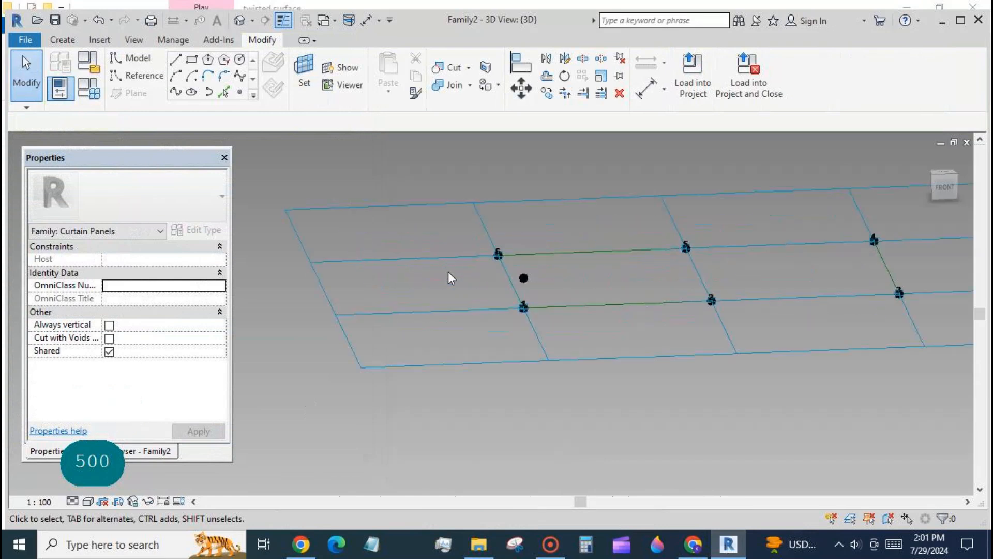
{"action": "scroll", "coordinate": [400, 275], "scroll_direction": "down", "scroll_amount": 2}
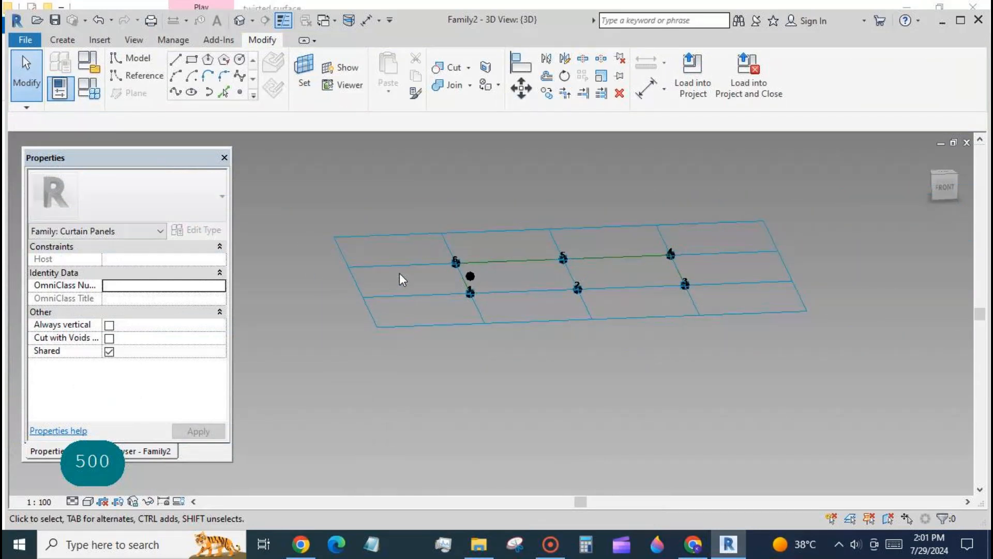
{"action": "scroll", "coordinate": [522, 357], "scroll_direction": "down", "scroll_amount": 2}
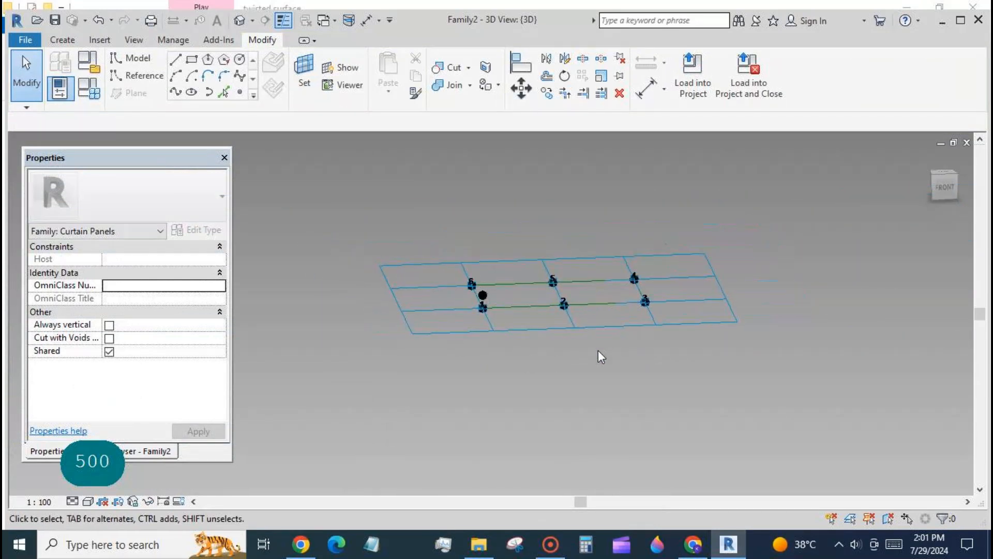
{"action": "middle_click_drag", "start_coordinate": [784, 331], "coordinate": [762, 351], "text": "shift"}
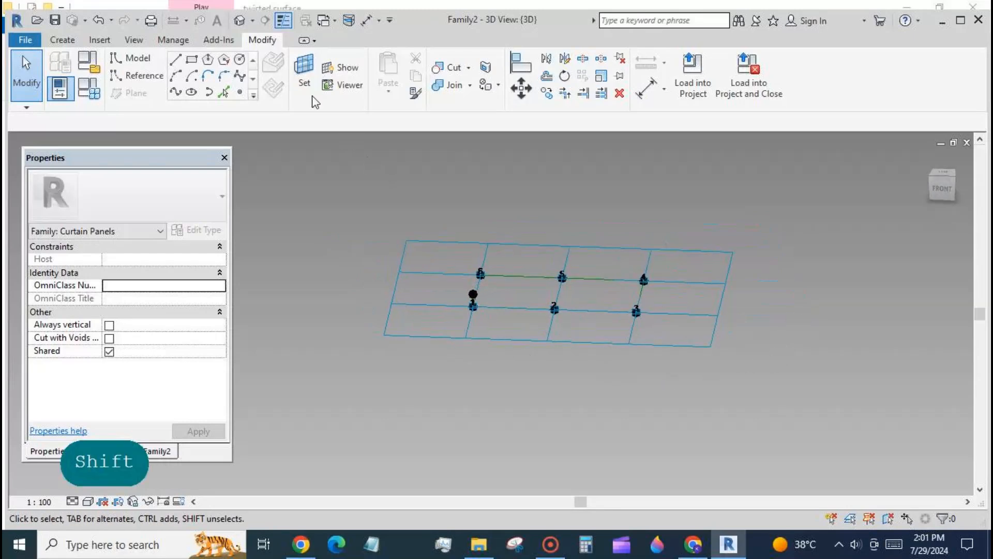
{"action": "left_click", "coordinate": [641, 315]}
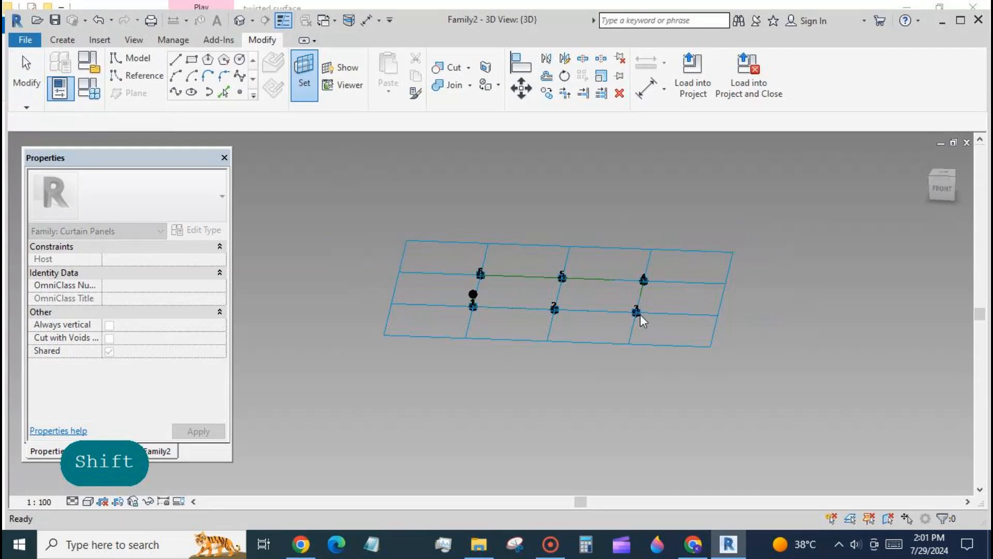
{"action": "left_click", "coordinate": [353, 68]}
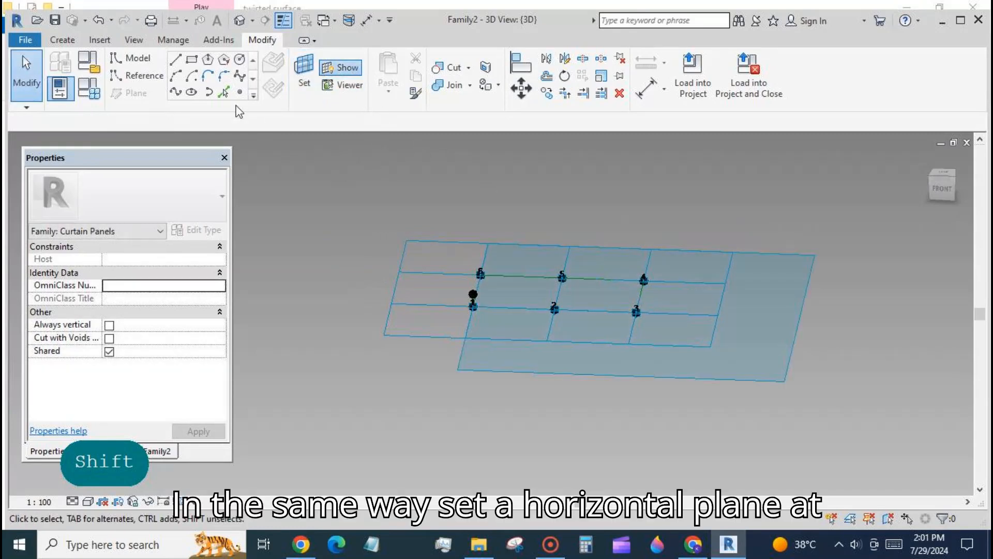
- Place reference points on the horizontal planes of adaptive points 3 and 5
{"action": "middle_click_drag", "start_coordinate": [540, 446], "coordinate": [539, 419], "text": "shift"}
{"action": "left_click", "coordinate": [240, 92]}
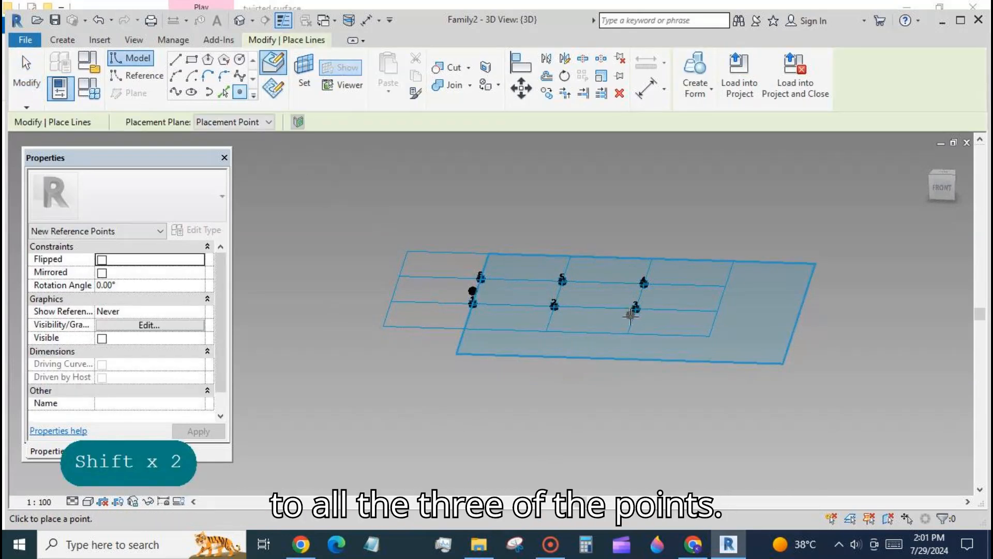
{"action": "left_click", "coordinate": [304, 76]}
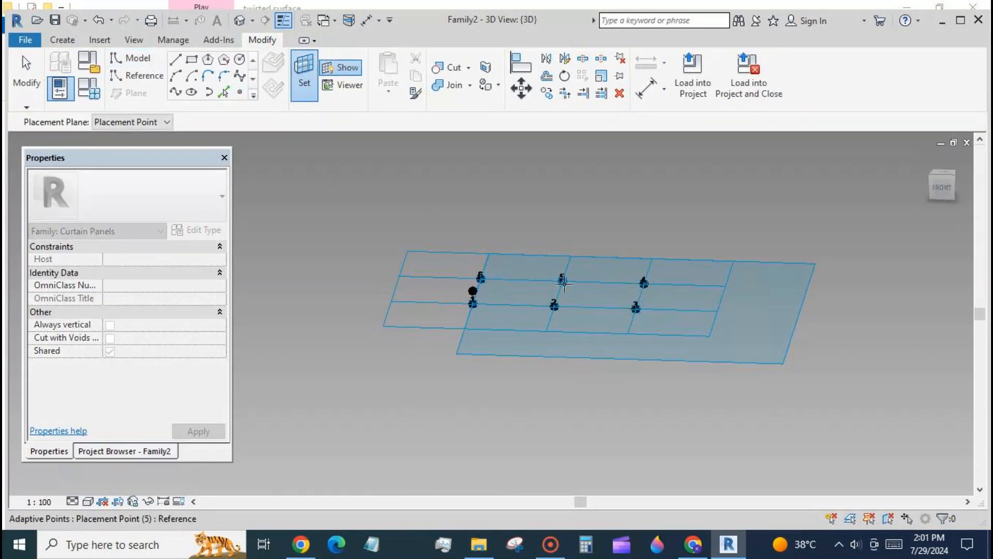
{"action": "key", "text": "Tab"}
{"action": "key", "text": "Tab"}
{"action": "key", "text": "Tab"}
{"action": "key", "text": "Tab"}
{"action": "key", "text": "Tab"}
{"action": "key", "text": "Tab"}
{"action": "key", "text": "Tab"}
{"action": "key", "text": "Tab"}
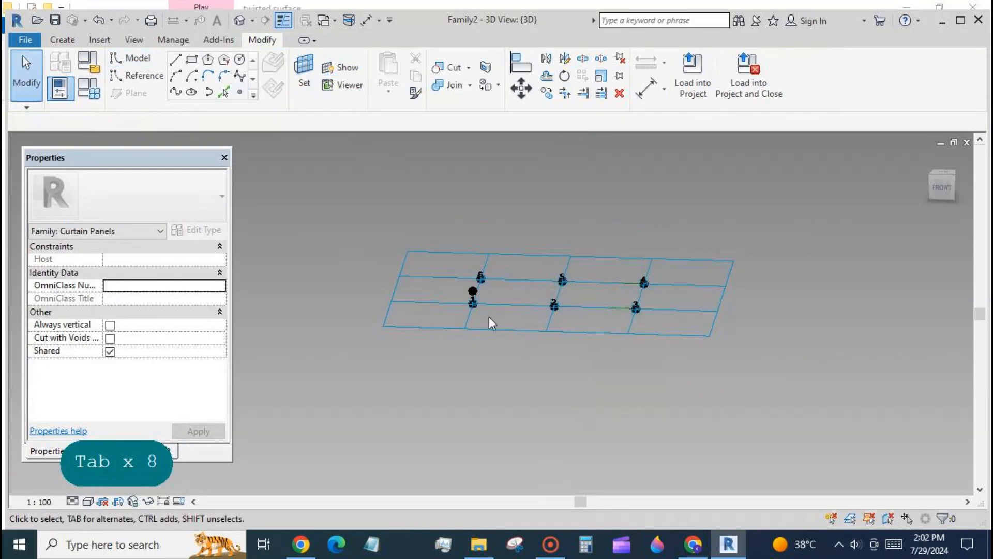
- Select the two new reference points by filtering the selection to Reference Points only
{"action": "left_click_drag", "start_coordinate": [550, 261], "coordinate": [656, 328]}
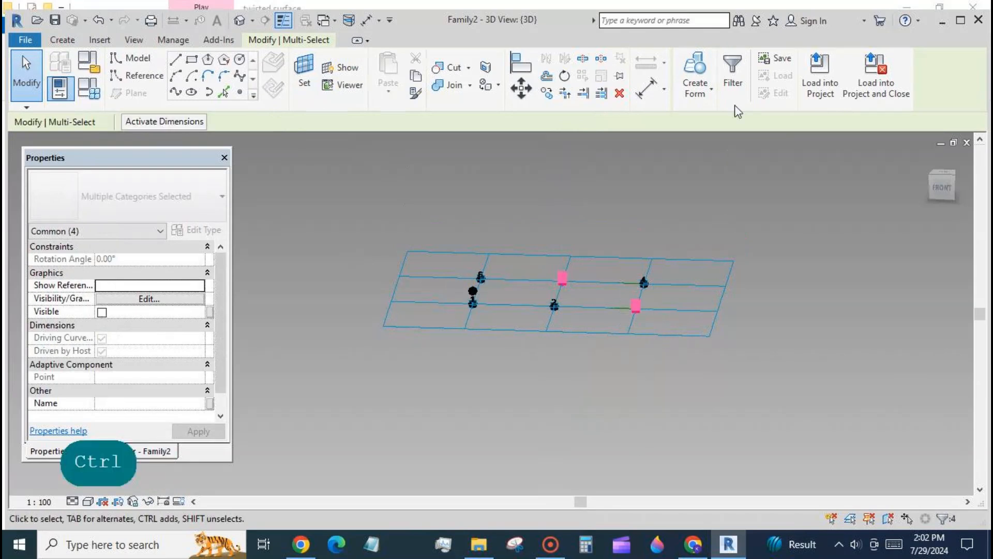
{"action": "left_click", "coordinate": [733, 72]}
{"action": "left_click", "coordinate": [412, 263]}
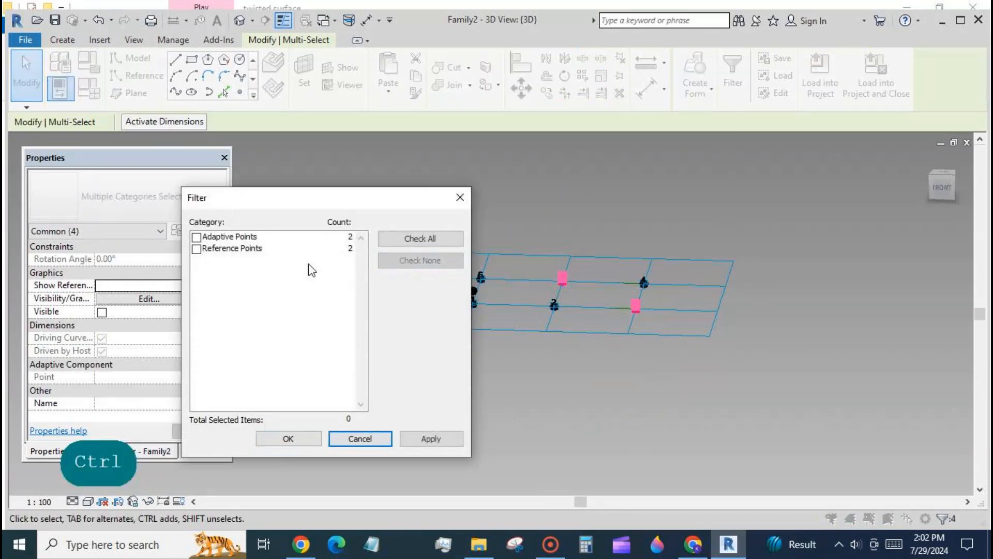
{"action": "left_click", "coordinate": [196, 249]}
{"action": "left_click", "coordinate": [307, 439]}
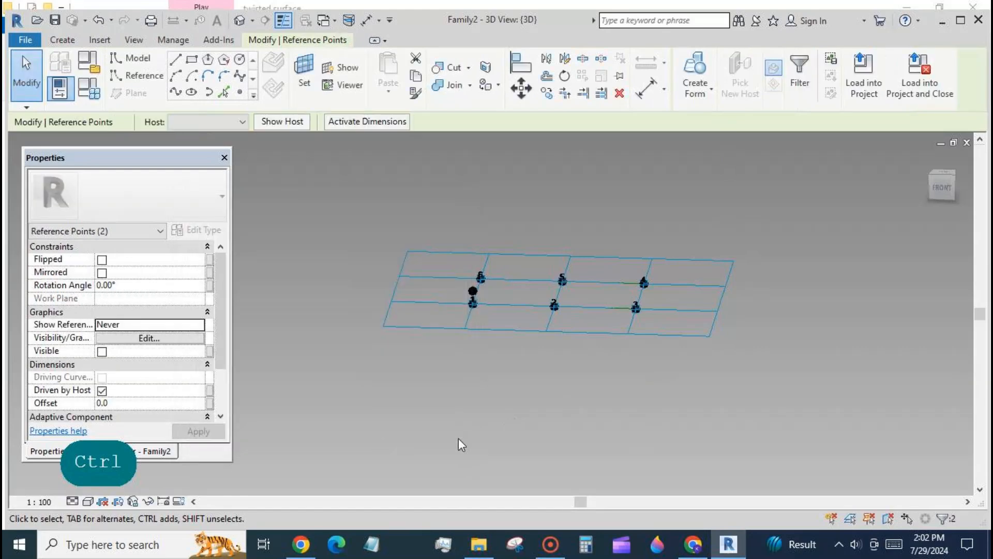
- Associate both points' Offset with the existing offset family parameter
{"action": "left_click", "coordinate": [210, 404]}
{"action": "left_click", "coordinate": [154, 284]}
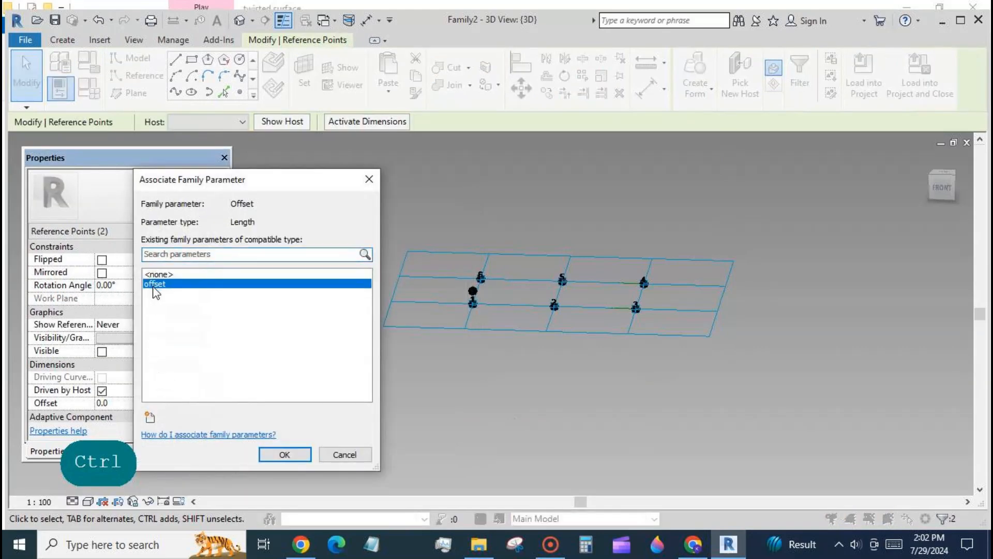
{"action": "left_click", "coordinate": [284, 454]}
{"action": "left_click", "coordinate": [538, 443]}
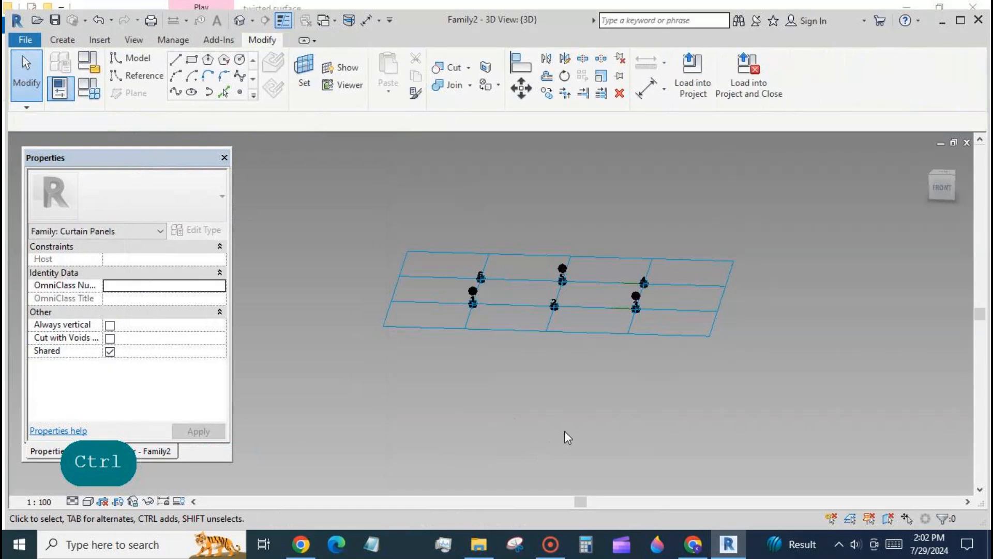
- Set the offset family parameter to 1000 and apply it
{"action": "middle_click_drag", "start_coordinate": [565, 433], "coordinate": [595, 449], "text": "shift"}
{"action": "left_click", "coordinate": [89, 95]}
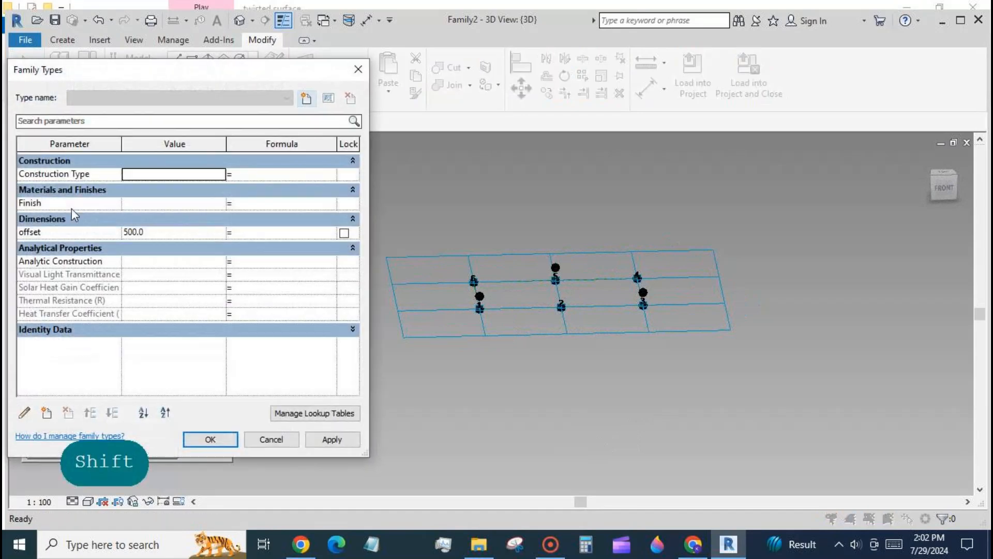
{"action": "type", "text": "1"}
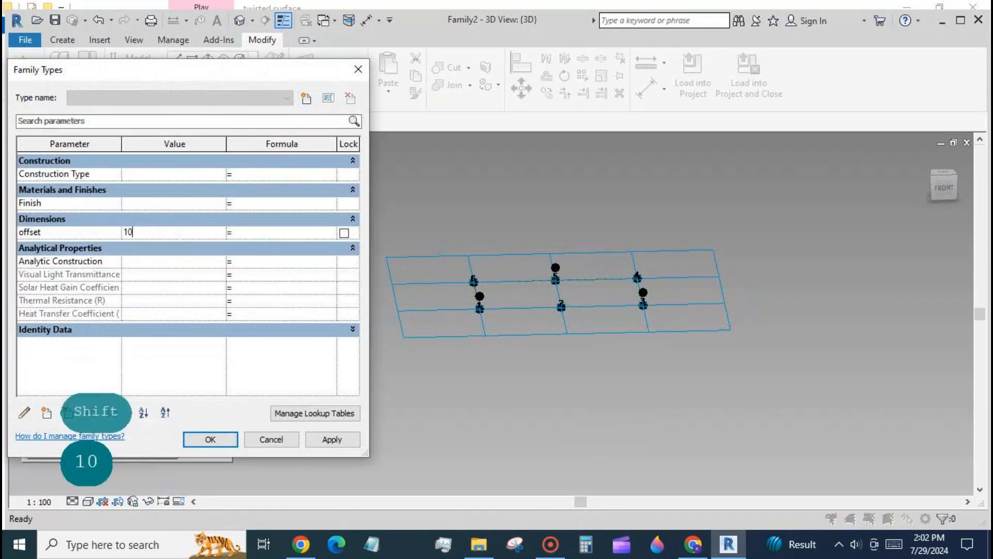
{"action": "left_click", "coordinate": [332, 440]}
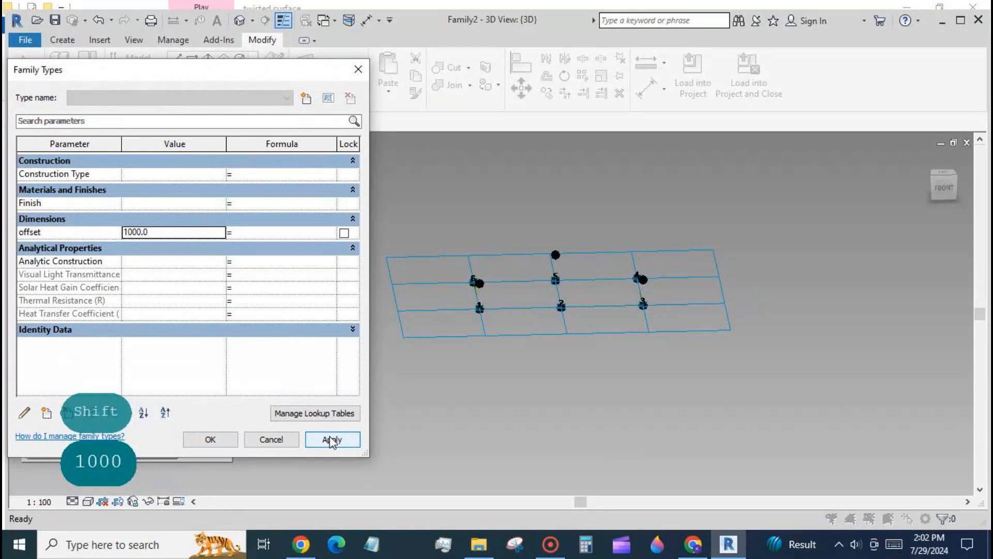
- Set the offset family parameter to 800, apply it, and close the Family Types dialog
{"action": "left_click", "coordinate": [169, 234]}
{"action": "type", "text": "800"}
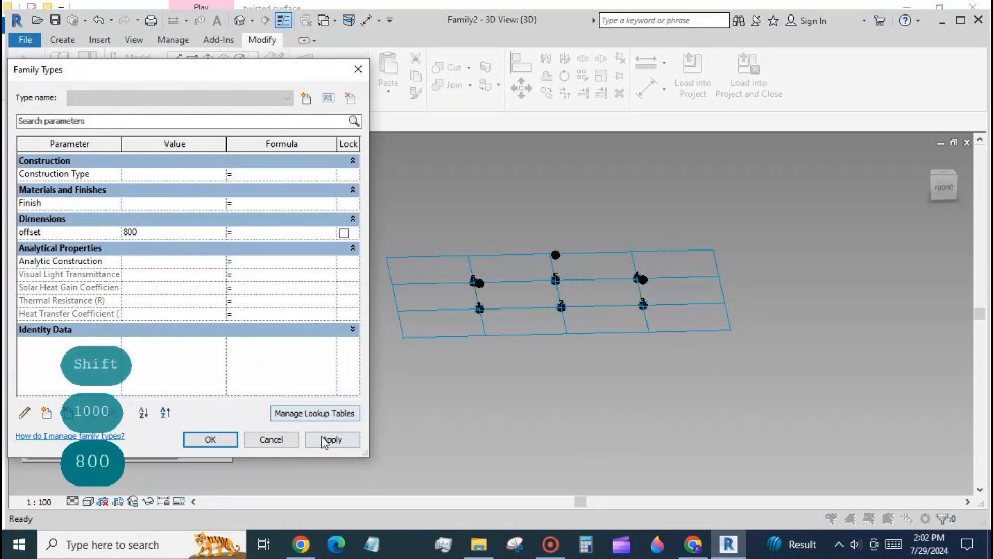
{"action": "left_click", "coordinate": [324, 441]}
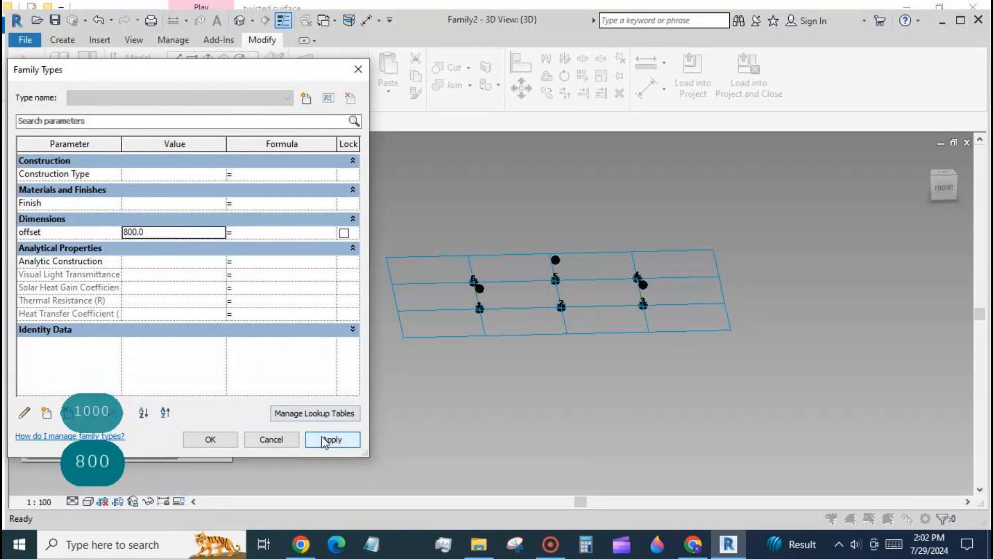
{"action": "left_click", "coordinate": [210, 442]}
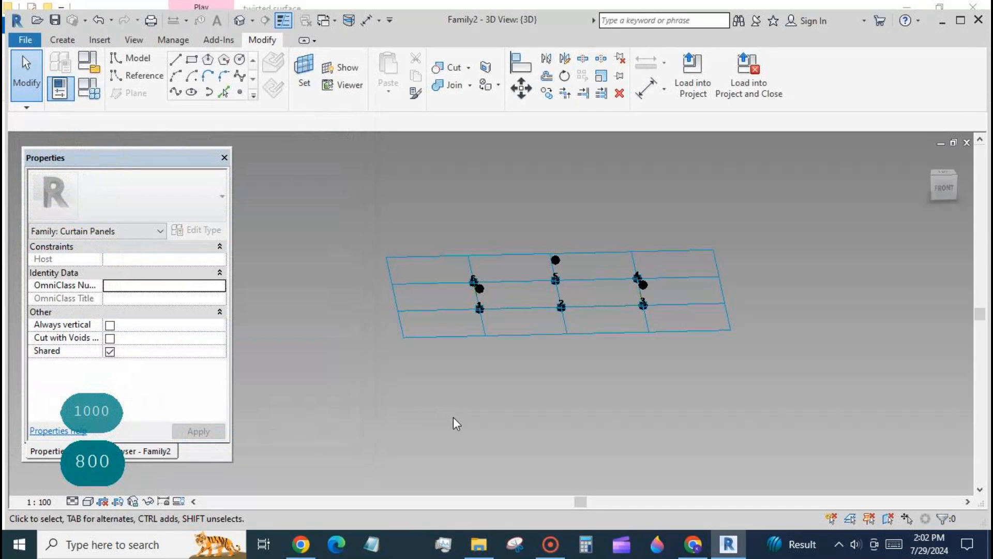
- Join the lower offset reference point to adaptive point 2 with a spline through points and make it a reference line
{"action": "middle_click_drag", "start_coordinate": [453, 417], "coordinate": [493, 393], "text": "shift"}
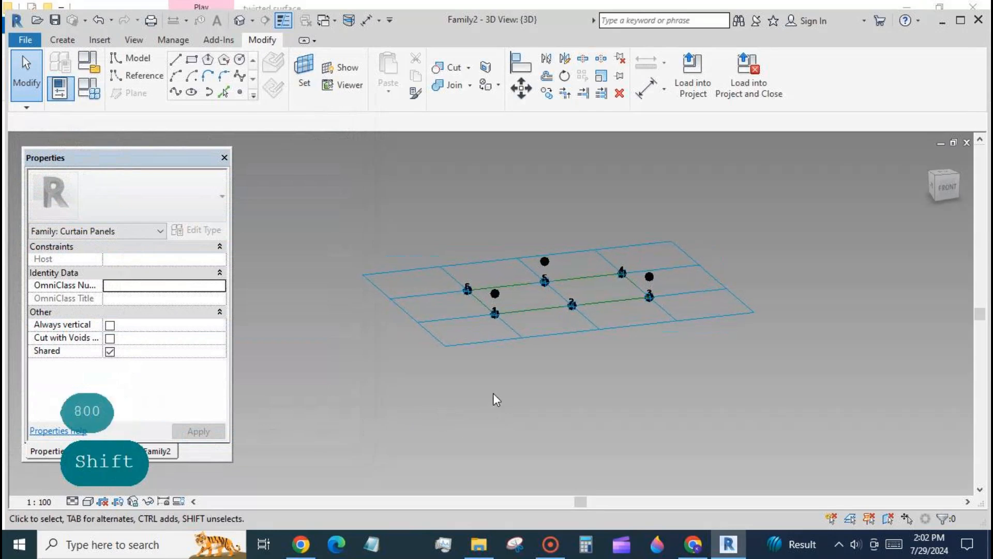
{"action": "left_click", "coordinate": [495, 293]}
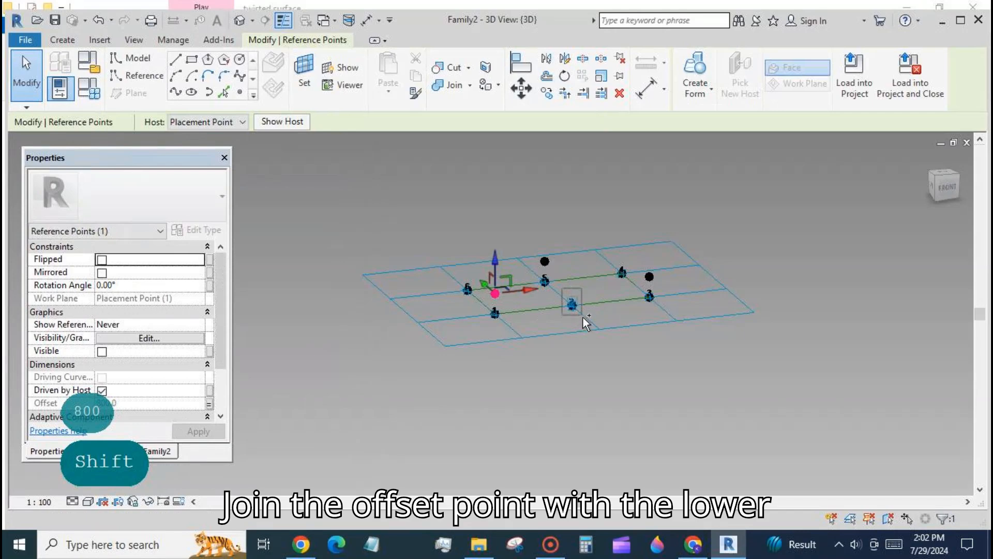
{"action": "left_click", "coordinate": [572, 304], "text": "ctrl"}
{"action": "left_click", "coordinate": [177, 92]}
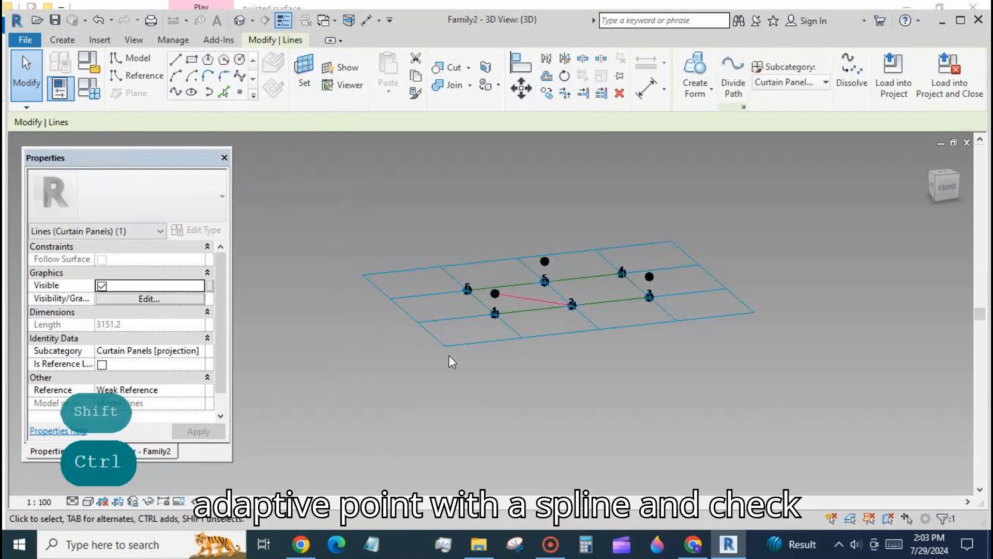
{"action": "left_click", "coordinate": [102, 365]}
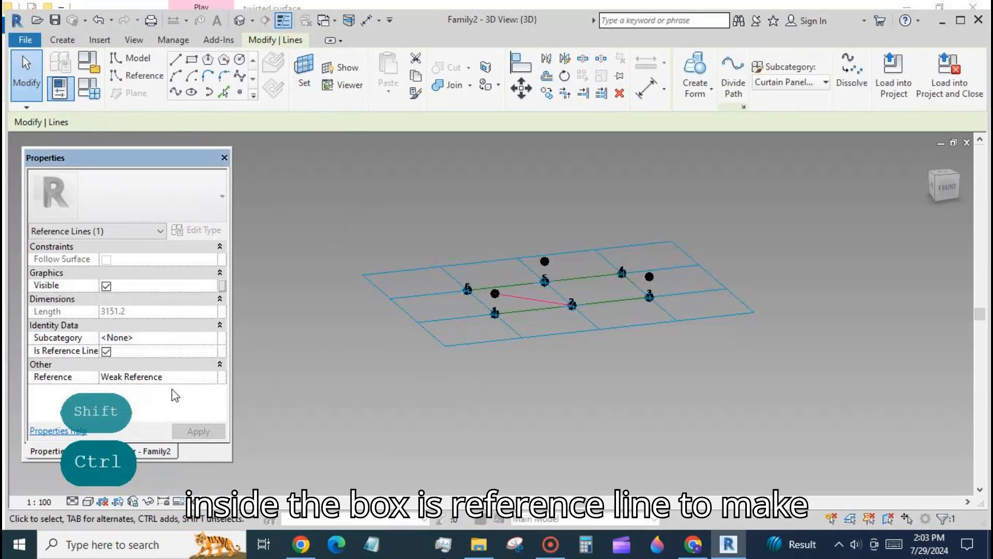
{"action": "left_click", "coordinate": [486, 408]}
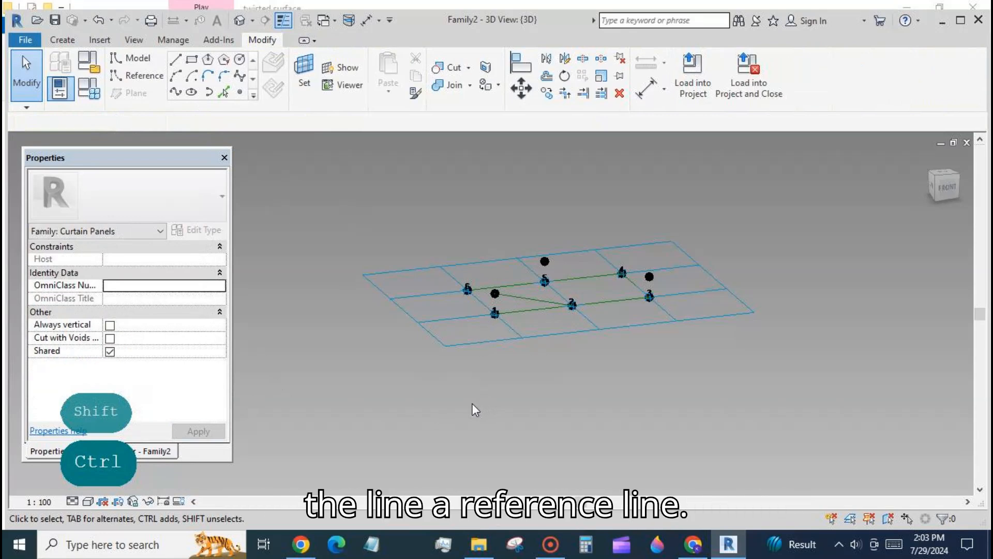
- Join the lower offset reference point to the left corner adaptive point with a spline and make it a reference line
{"action": "middle_click_drag", "start_coordinate": [461, 399], "coordinate": [526, 383], "text": "shift"}
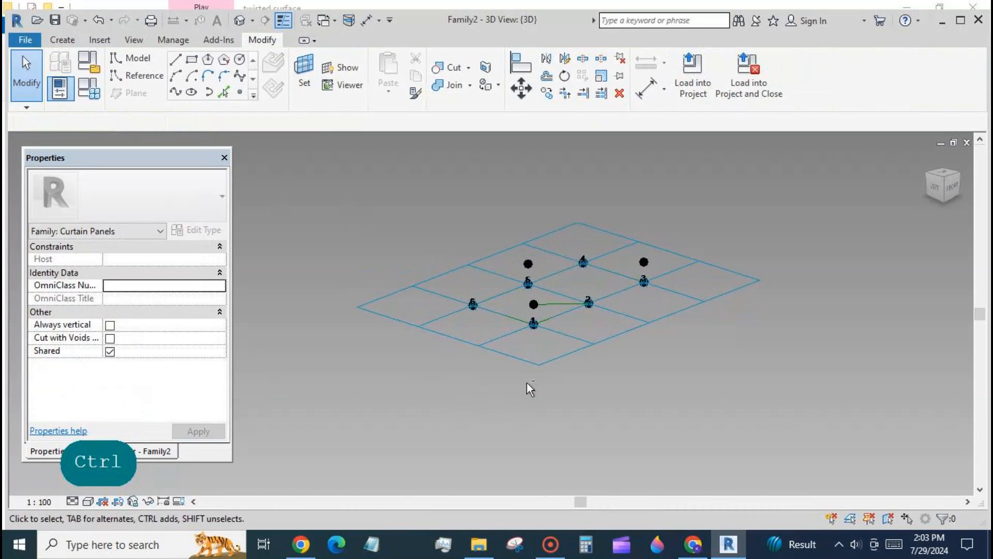
{"action": "left_click", "coordinate": [535, 306]}
{"action": "left_click", "coordinate": [465, 305], "text": "ctrl"}
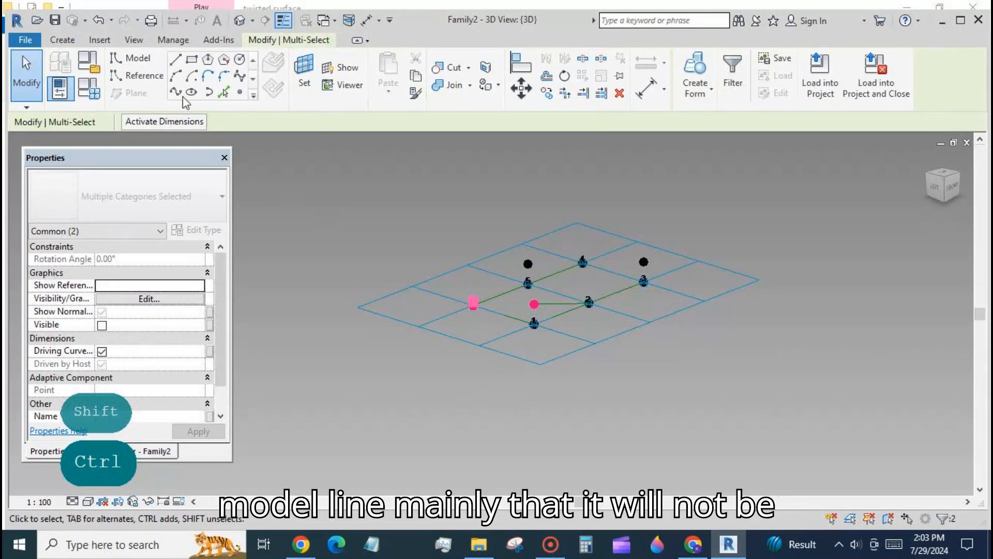
{"action": "left_click", "coordinate": [176, 92]}
{"action": "left_click", "coordinate": [102, 364]}
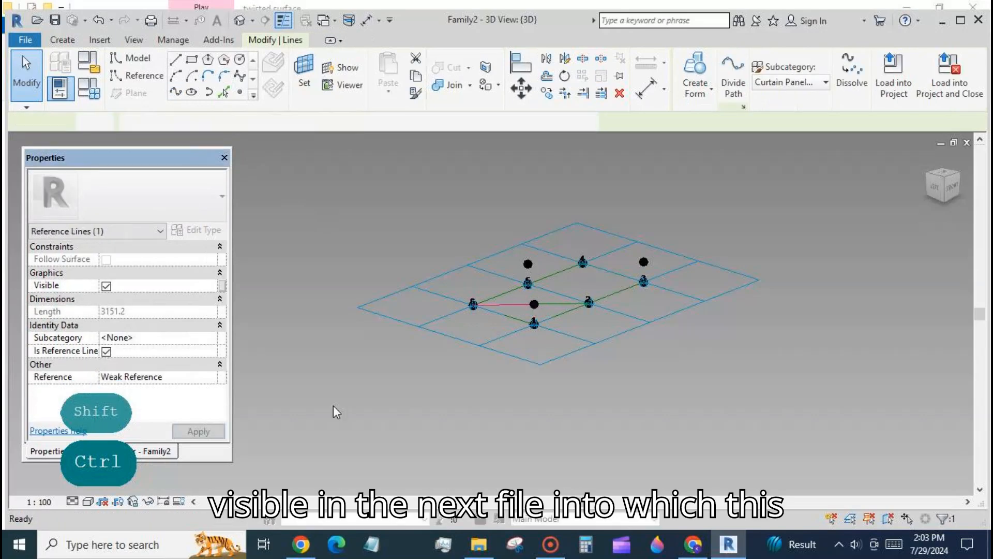
{"action": "left_click", "coordinate": [423, 414]}
- Join the left corner adaptive point to the upper offset reference point with a spline set as a reference line
{"action": "left_click", "coordinate": [481, 317]}
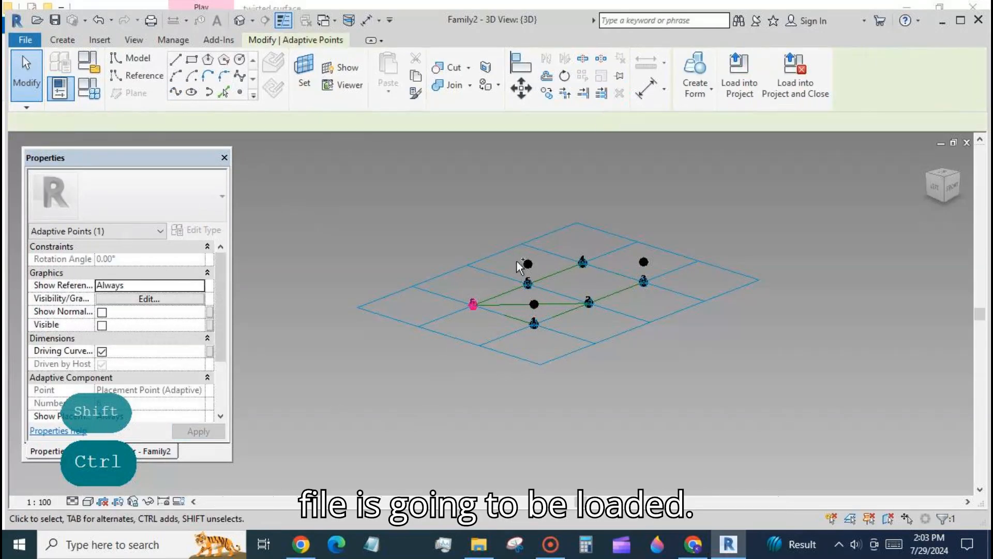
{"action": "left_click", "coordinate": [528, 265], "text": "ctrl"}
{"action": "left_click", "coordinate": [178, 94]}
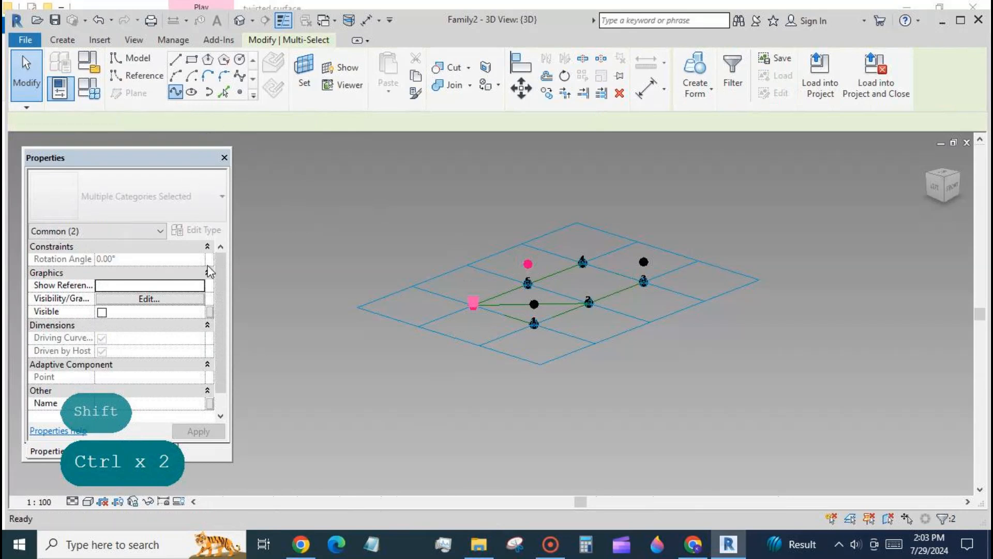
{"action": "left_click", "coordinate": [102, 365]}
{"action": "left_click", "coordinate": [521, 345]}
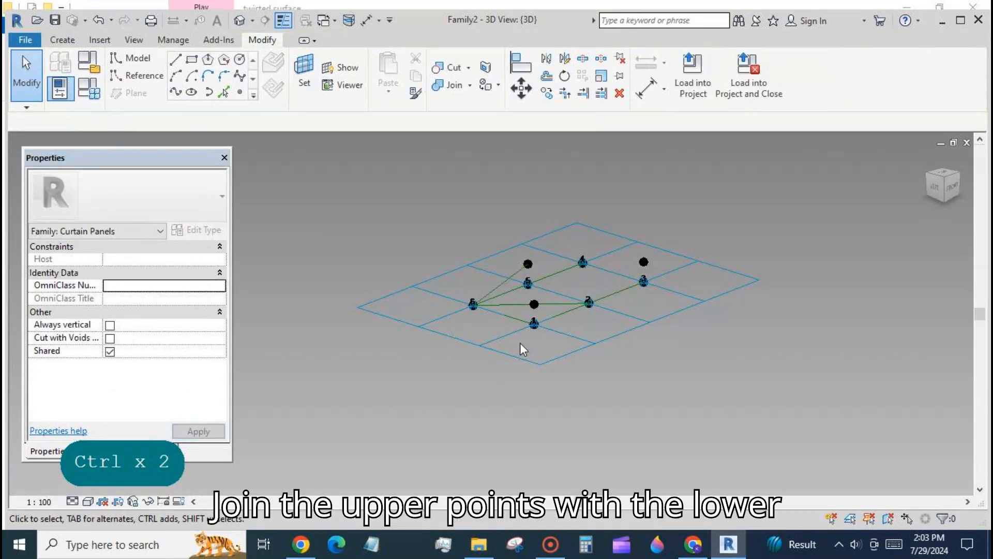
- Join the upper offset reference point to adaptive point 2 with a spline set as a reference line
{"action": "middle_click_drag", "start_coordinate": [575, 281], "coordinate": [609, 371], "text": "shift"}
{"action": "mouse_move", "coordinate": [640, 405]}
{"action": "middle_mouse_down", "text": "shift"}
{"action": "mouse_move", "coordinate": [667, 432]}
{"action": "mouse_move", "coordinate": [630, 400]}
{"action": "middle_mouse_up", "text": "shift"}
{"action": "left_click", "coordinate": [535, 254]}
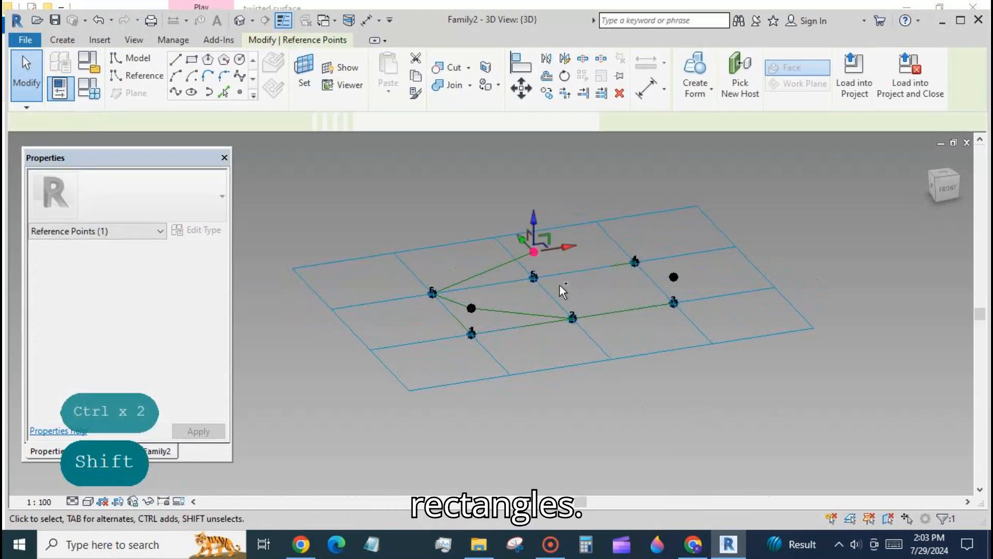
{"action": "left_click_drag", "start_coordinate": [560, 285], "coordinate": [589, 338]}
{"action": "left_click", "coordinate": [176, 92]}
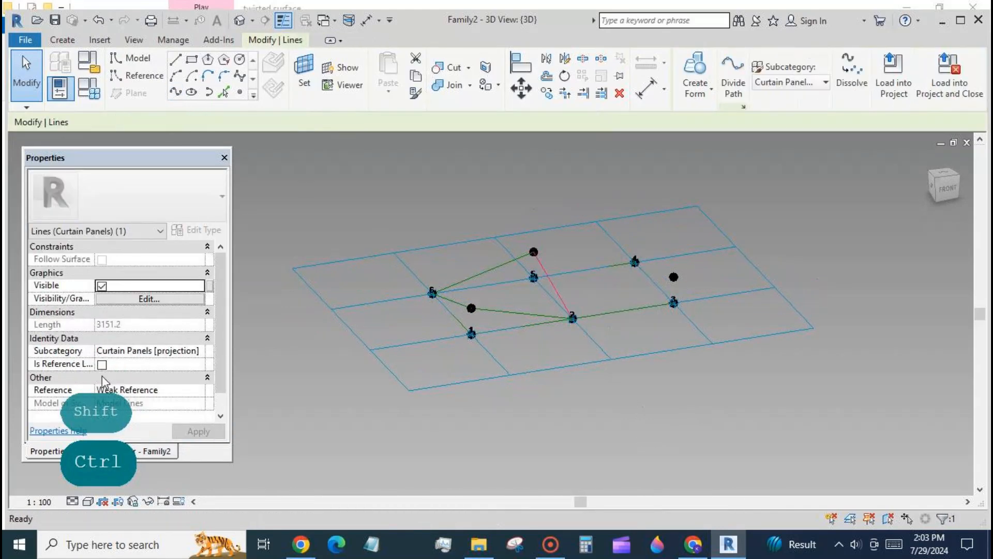
{"action": "left_click", "coordinate": [102, 364]}
{"action": "left_click", "coordinate": [574, 437]}
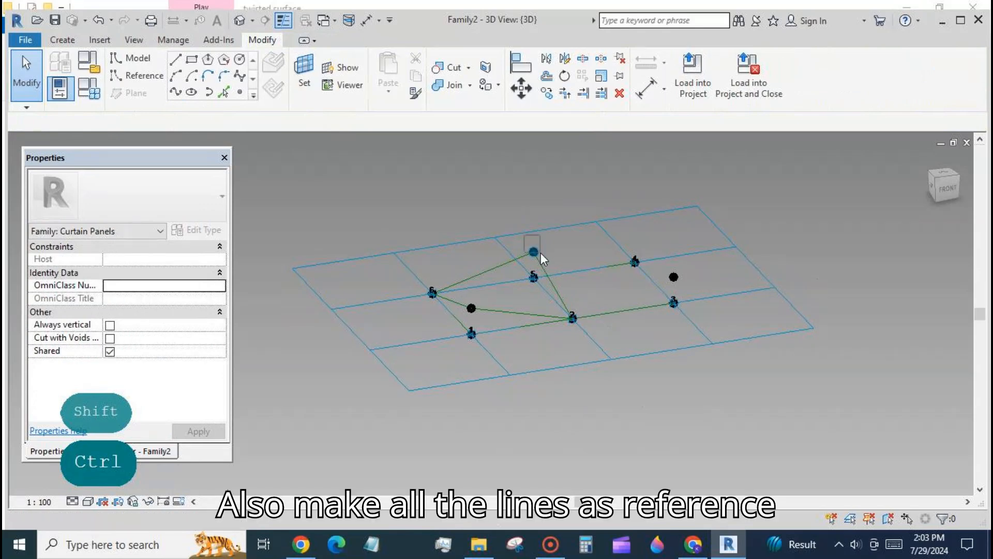
- Join the upper offset reference point to adaptive point 4 with a spline set as a reference line
{"action": "left_click", "coordinate": [539, 252]}
{"action": "left_click", "coordinate": [635, 261], "text": "ctrl"}
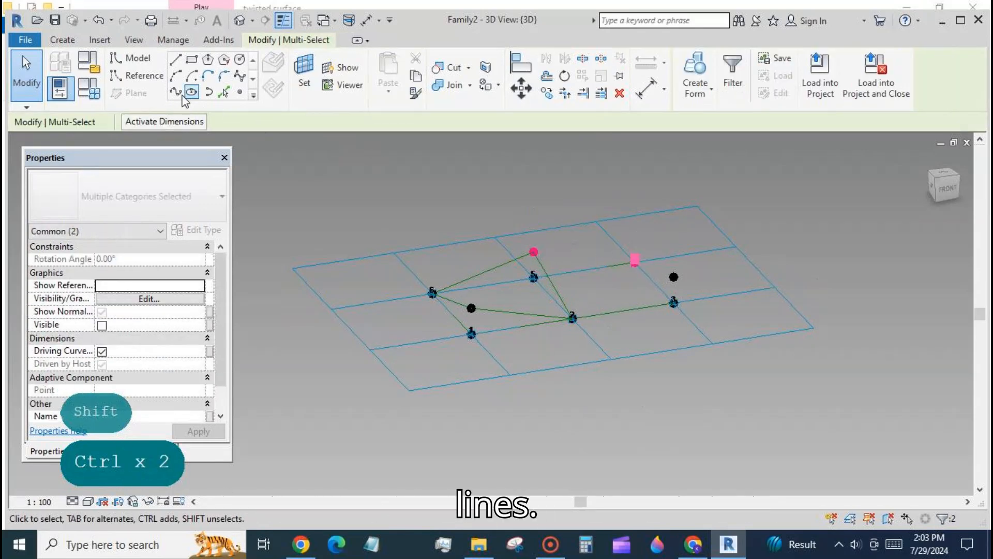
{"action": "left_click", "coordinate": [176, 93]}
{"action": "left_click", "coordinate": [102, 366]}
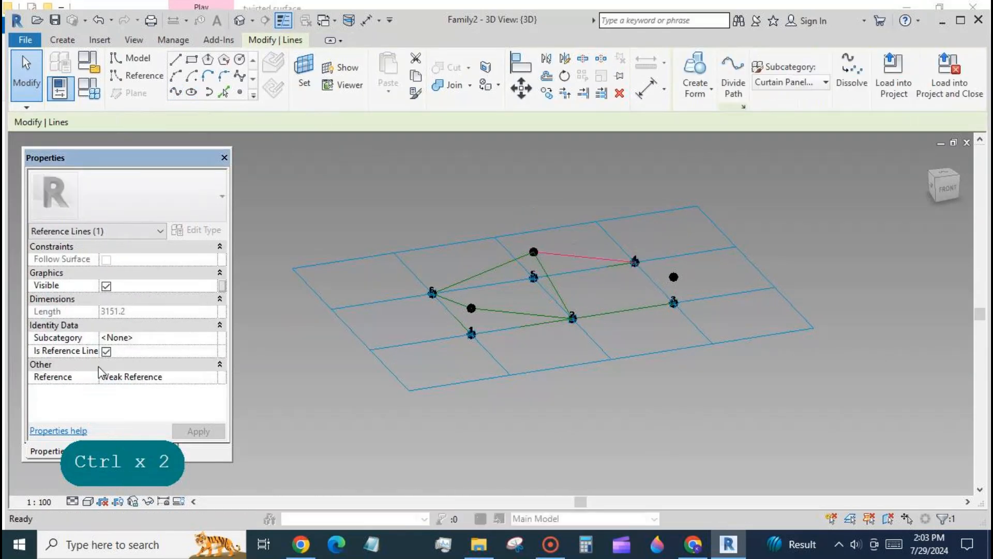
{"action": "left_click", "coordinate": [622, 415]}
- Join adaptive point 4 to the right offset reference point with a spline set as a reference line
{"action": "left_click", "coordinate": [635, 261]}
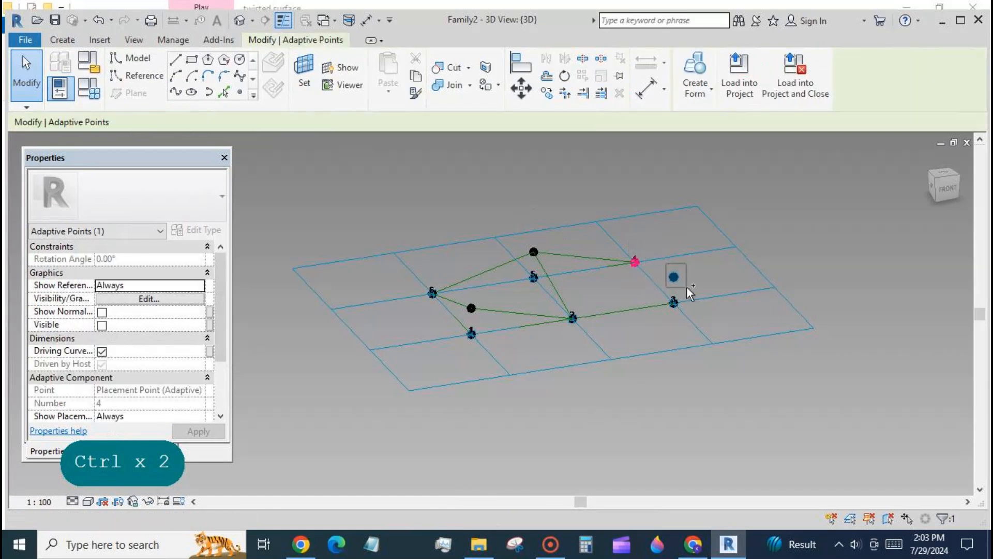
{"action": "left_click", "coordinate": [674, 277], "text": "ctrl"}
{"action": "left_click", "coordinate": [176, 93]}
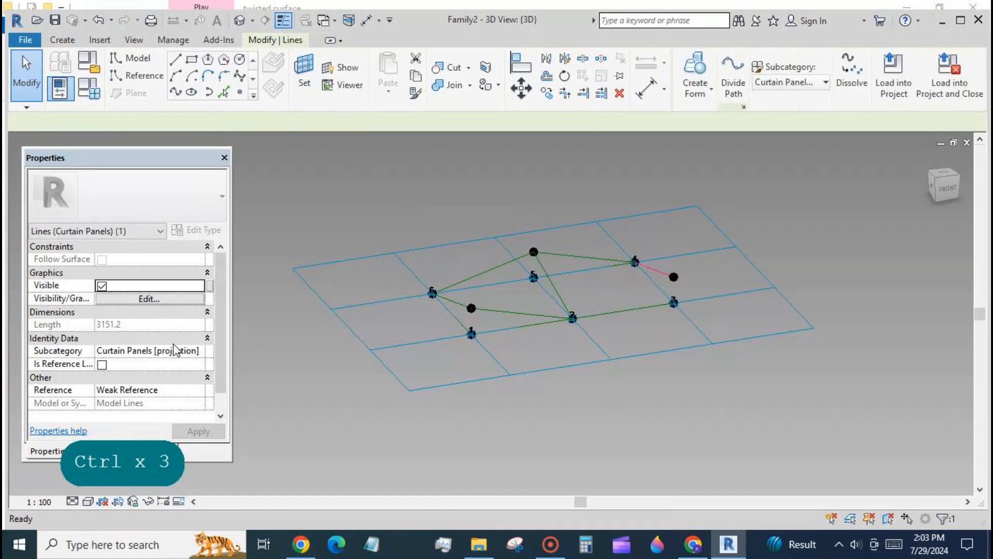
{"action": "left_click", "coordinate": [98, 365]}
{"action": "left_click", "coordinate": [642, 436]}
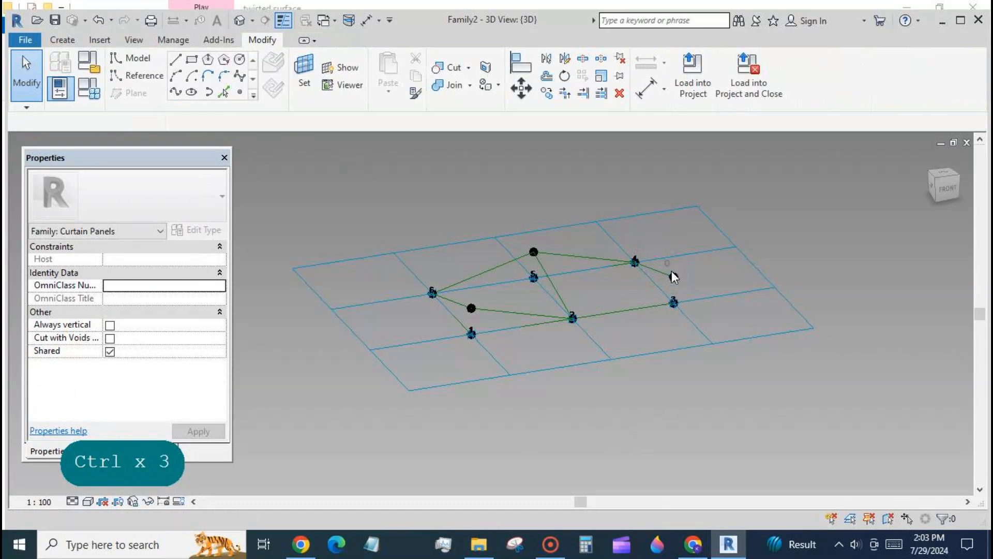
- Join the right offset reference point to adaptive point 2 with a spline set as a reference line
{"action": "left_click", "coordinate": [672, 273]}
{"action": "left_click", "coordinate": [572, 317], "text": "ctrl"}
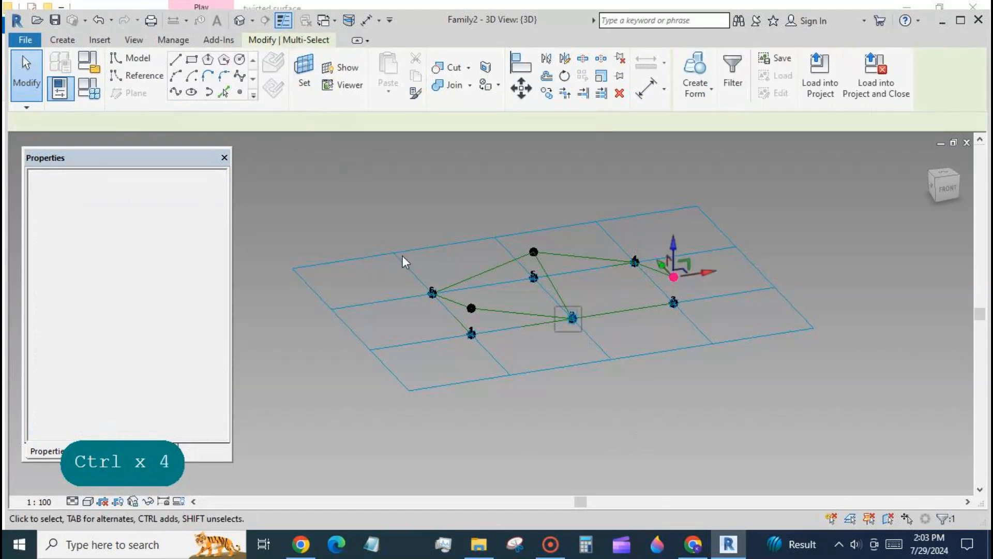
{"action": "left_click", "coordinate": [176, 92]}
{"action": "left_click", "coordinate": [106, 363]}
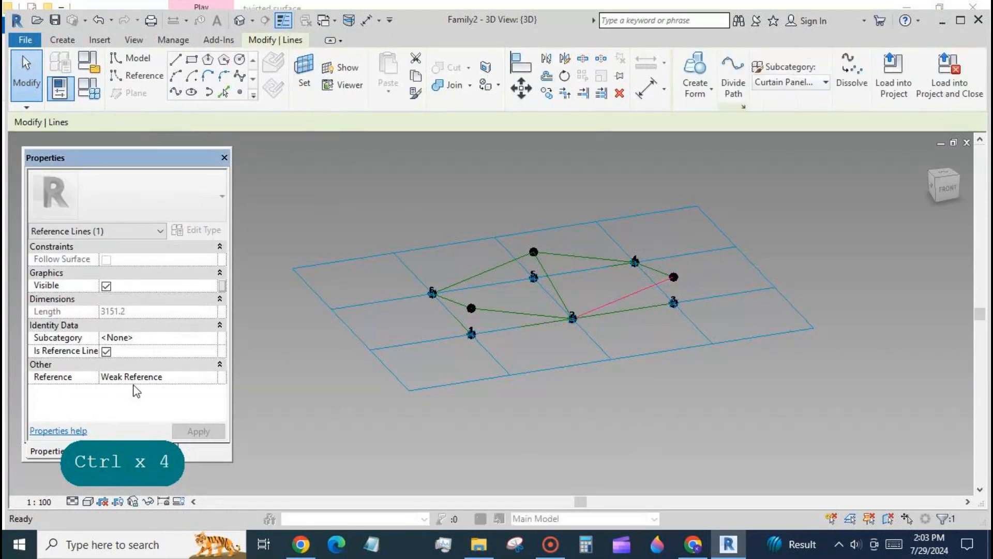
{"action": "left_click", "coordinate": [527, 443]}
- Select the four reference lines bounding the left half and create a surface form from them
{"action": "key", "text": "Tab"}
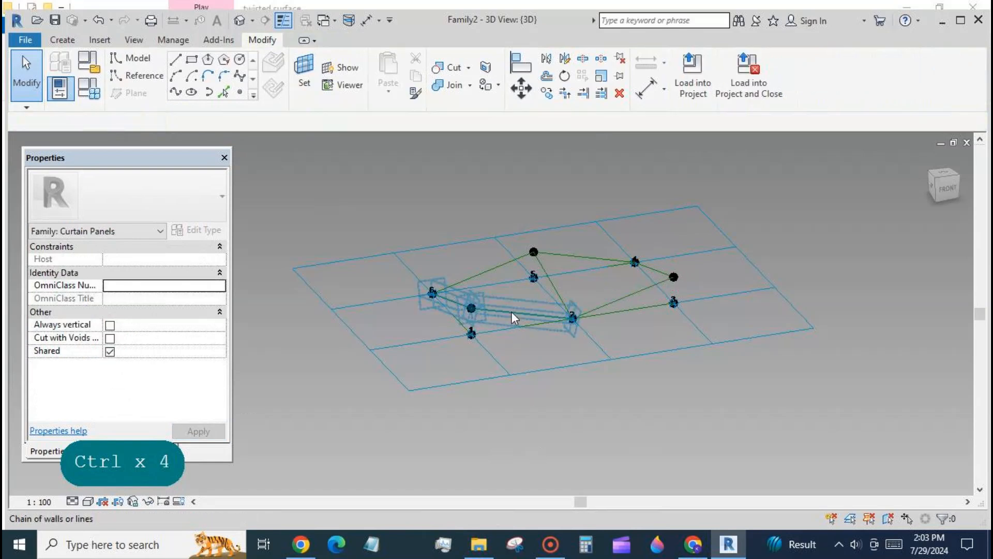
{"action": "left_click", "coordinate": [507, 306]}
{"action": "left_click", "coordinate": [489, 272], "text": "ctrl"}
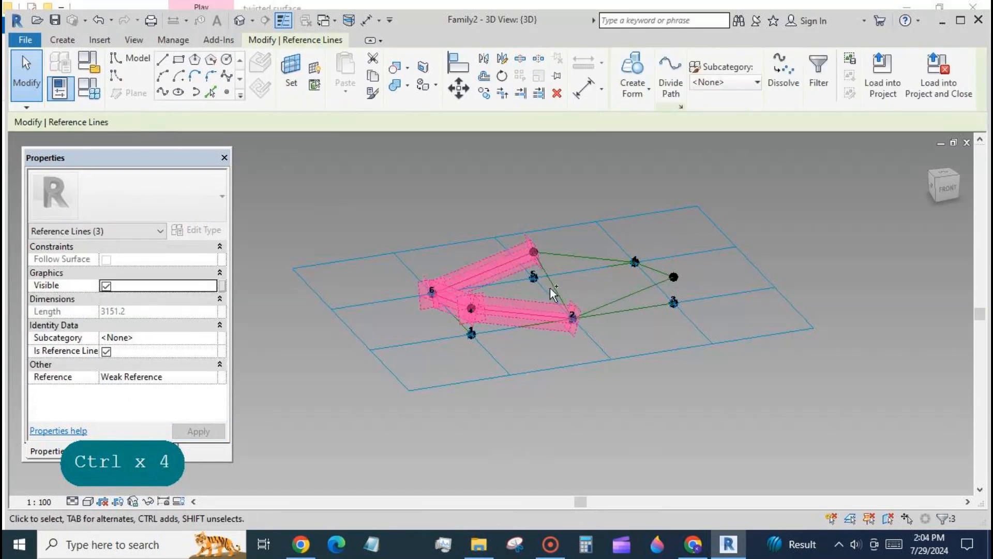
{"action": "left_click", "coordinate": [633, 72]}
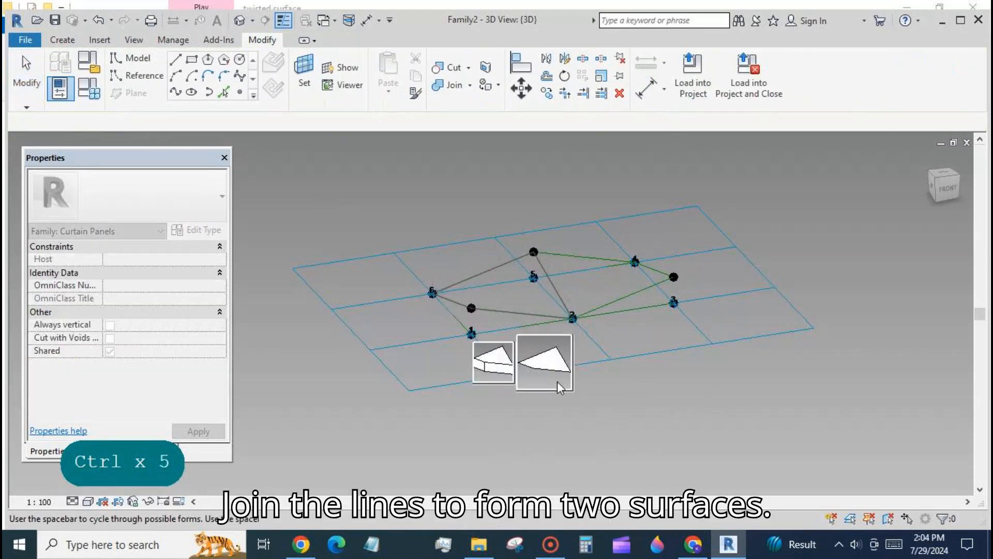
{"action": "left_click", "coordinate": [558, 381]}
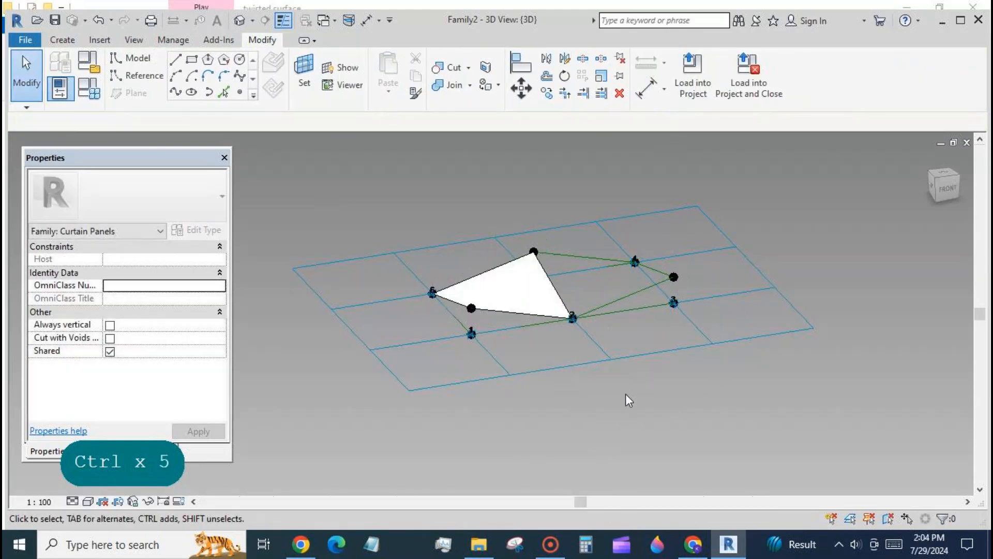
- Select the four reference lines bounding the right half and create a second surface form from them
{"action": "key", "text": "Tab"}
{"action": "left_click", "coordinate": [632, 295]}
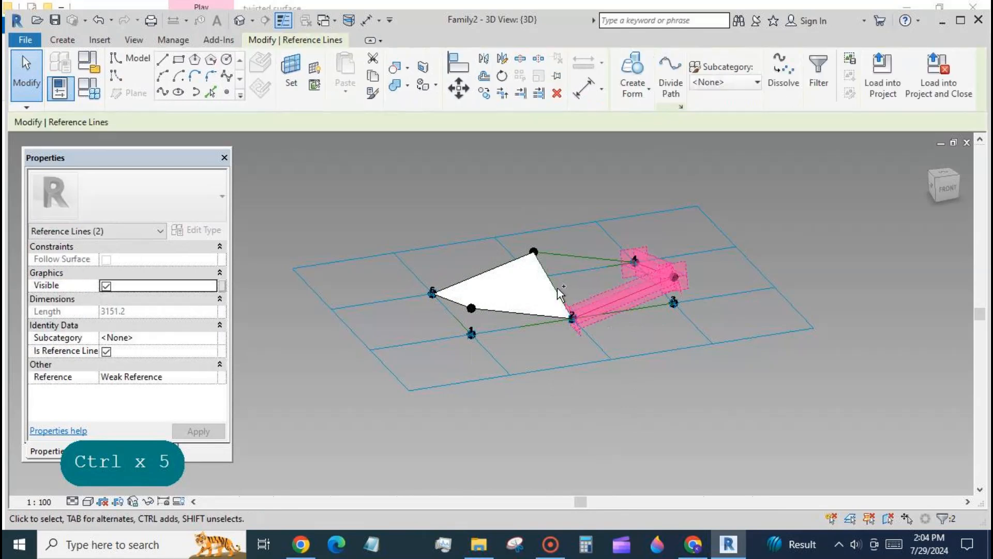
{"action": "left_click", "coordinate": [557, 289], "text": "ctrl"}
{"action": "left_click", "coordinate": [585, 256], "text": "ctrl"}
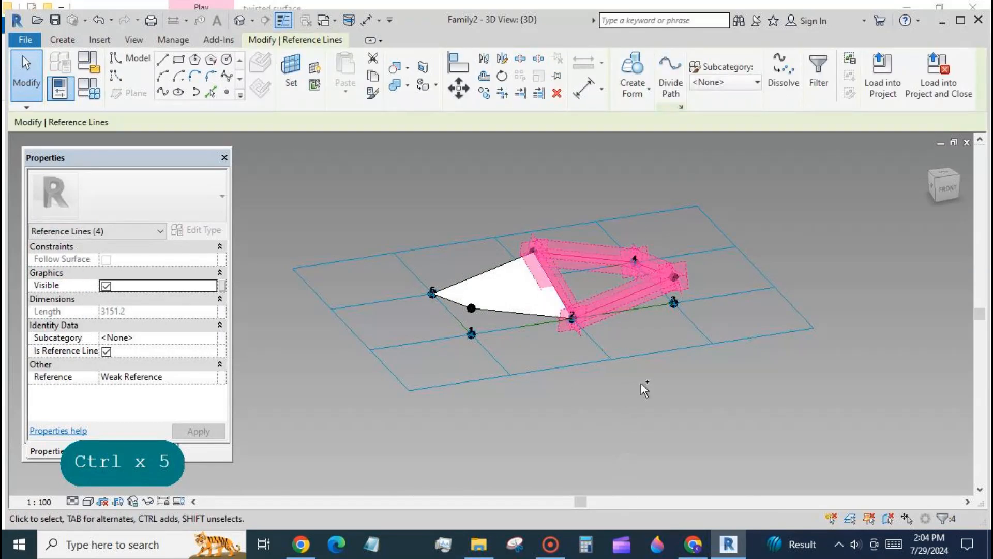
{"action": "left_click", "coordinate": [627, 71]}
{"action": "left_click", "coordinate": [646, 362]}
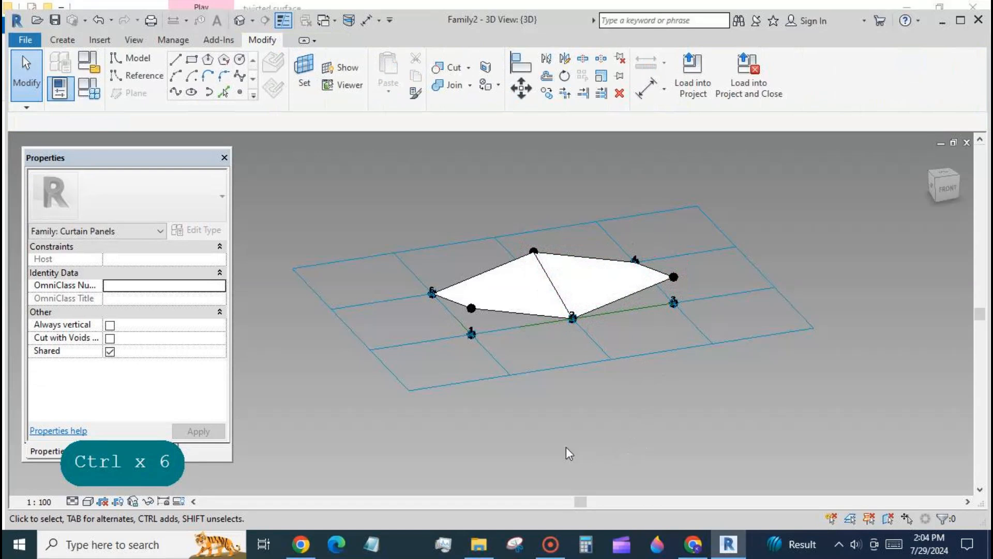
- Select the left surface form and associate its Material with a new family parameter named mat1
{"action": "middle_click_drag", "start_coordinate": [494, 455], "coordinate": [491, 376], "text": "shift"}
{"action": "key", "text": "Tab"}
{"action": "key", "text": "Tab"}
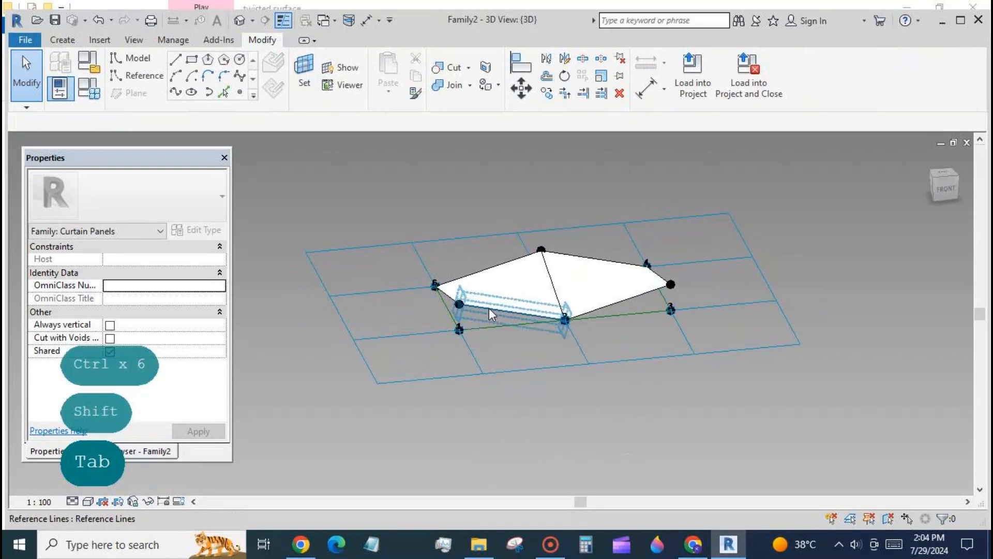
{"action": "left_click", "coordinate": [488, 308]}
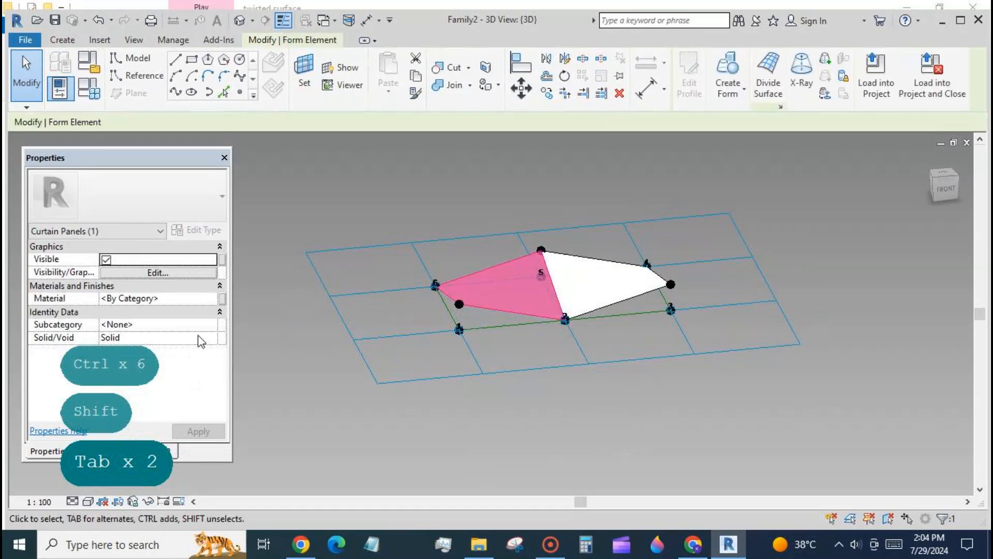
{"action": "left_click", "coordinate": [222, 300]}
{"action": "left_click", "coordinate": [150, 418]}
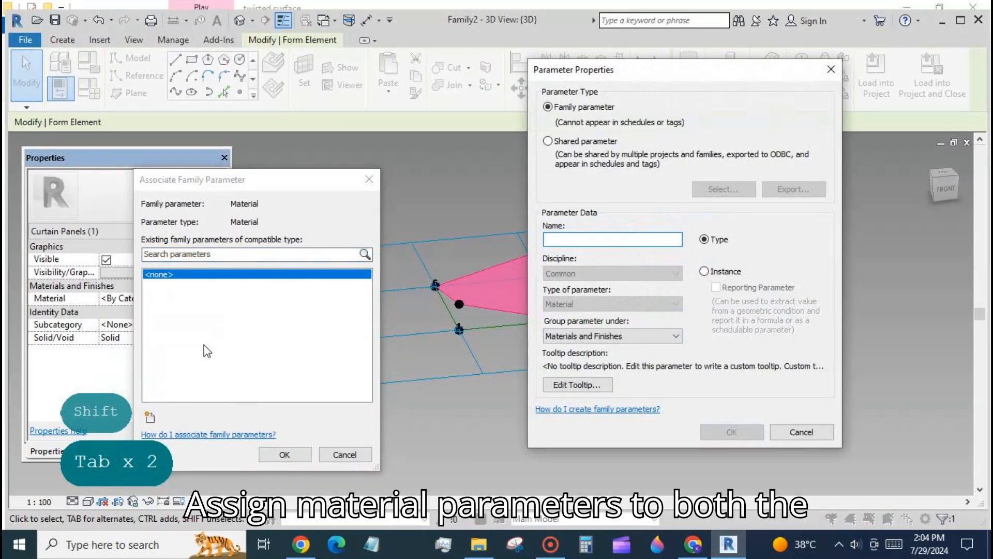
{"action": "type", "text": "mat1"}
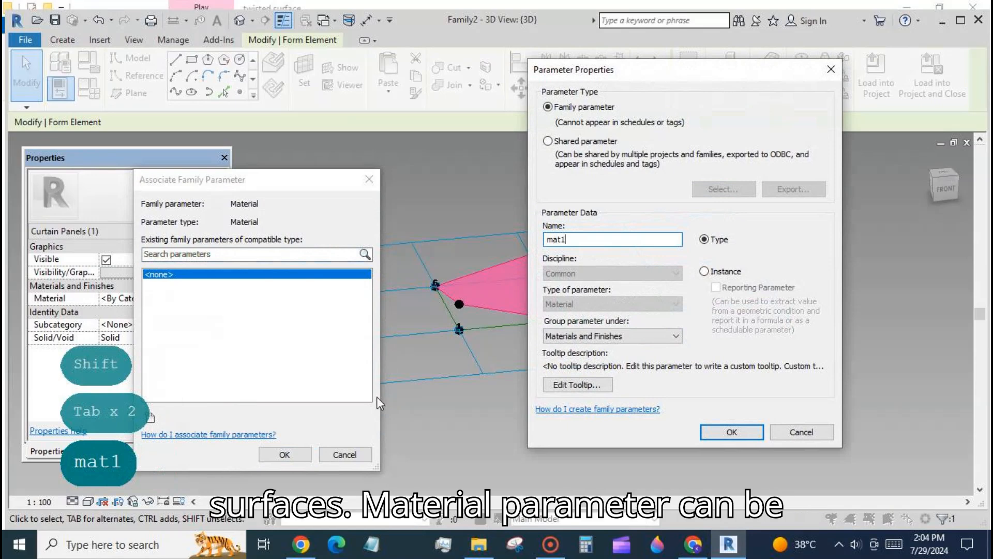
{"action": "left_click", "coordinate": [721, 439]}
{"action": "left_click", "coordinate": [296, 457]}
- Select the right surface form and associate its Material with a new family parameter named mat2
{"action": "left_click", "coordinate": [566, 408]}
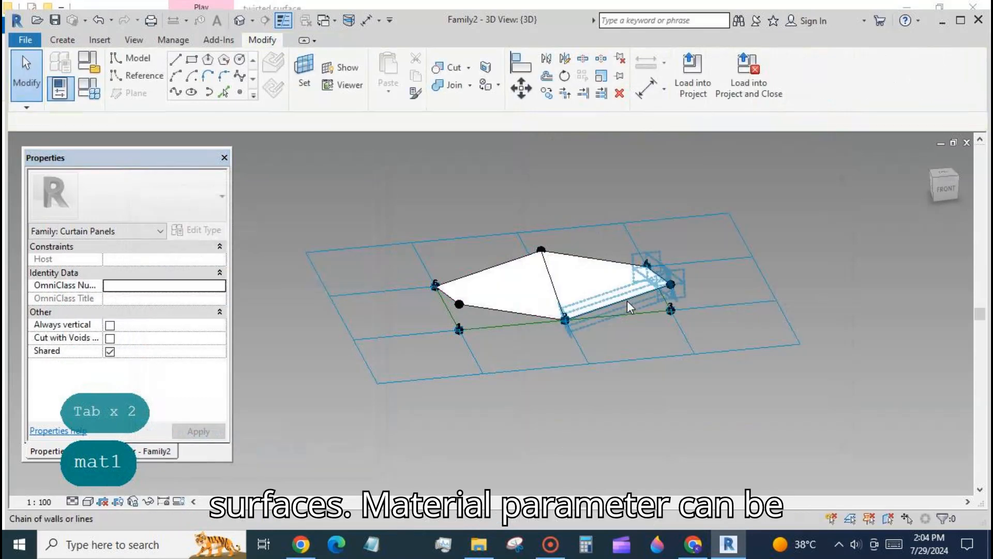
{"action": "key", "text": "Tab"}
{"action": "key", "text": "Tab"}
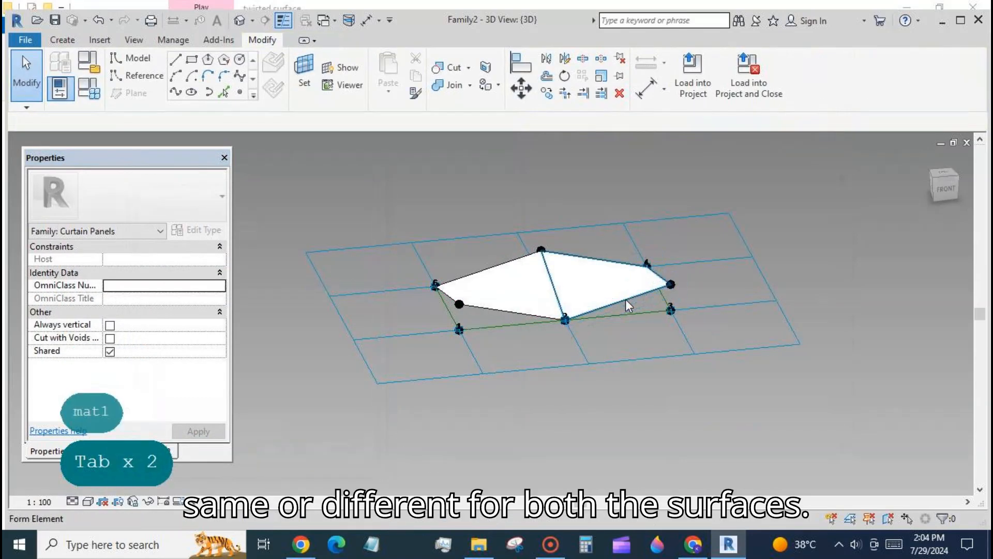
{"action": "left_click", "coordinate": [625, 299]}
{"action": "left_click", "coordinate": [222, 298]}
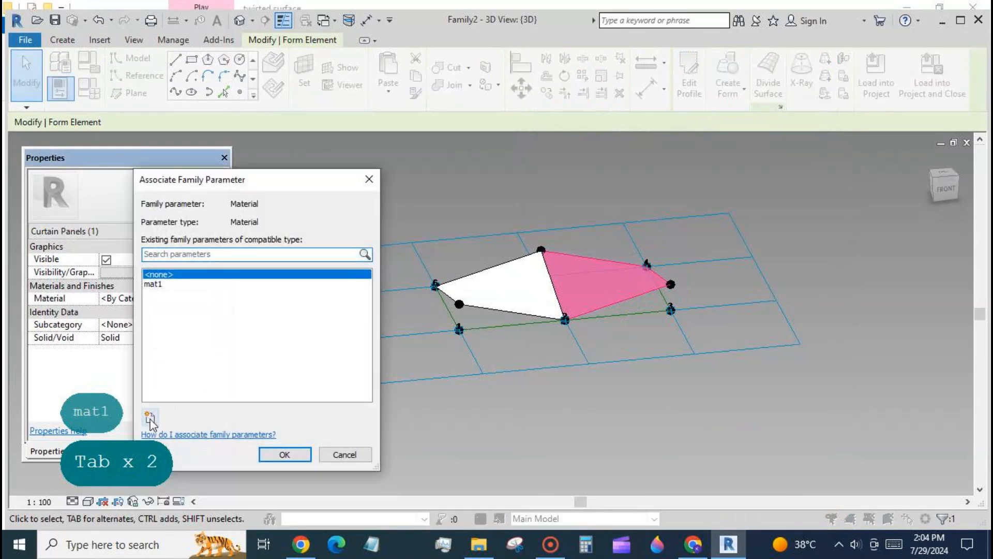
{"action": "left_click", "coordinate": [149, 416]}
{"action": "type", "text": "mat"}
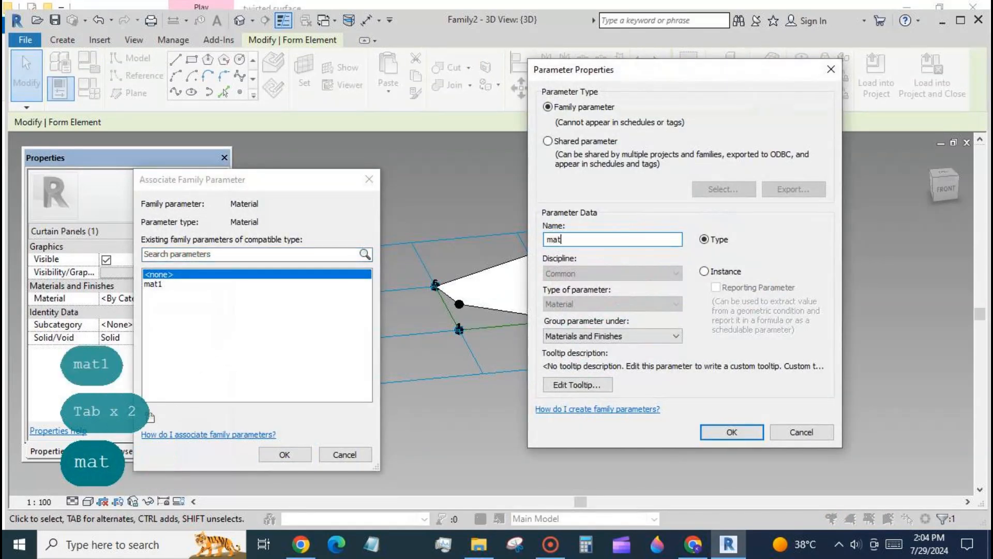
{"action": "type", "text": "2"}
{"action": "left_click", "coordinate": [743, 429]}
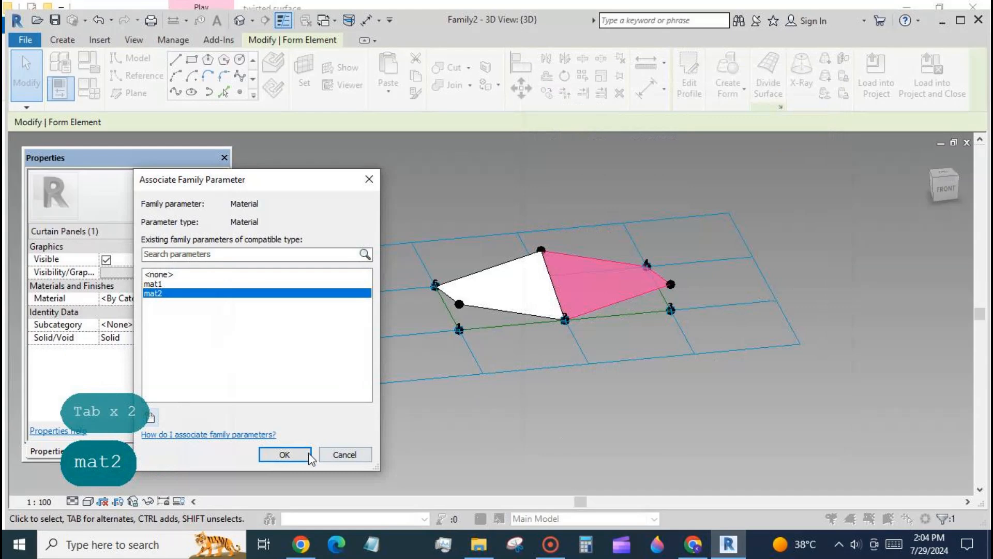
{"action": "left_click", "coordinate": [287, 454]}
- Create a new conceptual mass family from the Metric Mass template
{"action": "left_click", "coordinate": [712, 420]}
{"action": "scroll", "coordinate": [717, 399], "scroll_direction": "down", "scroll_amount": 2}
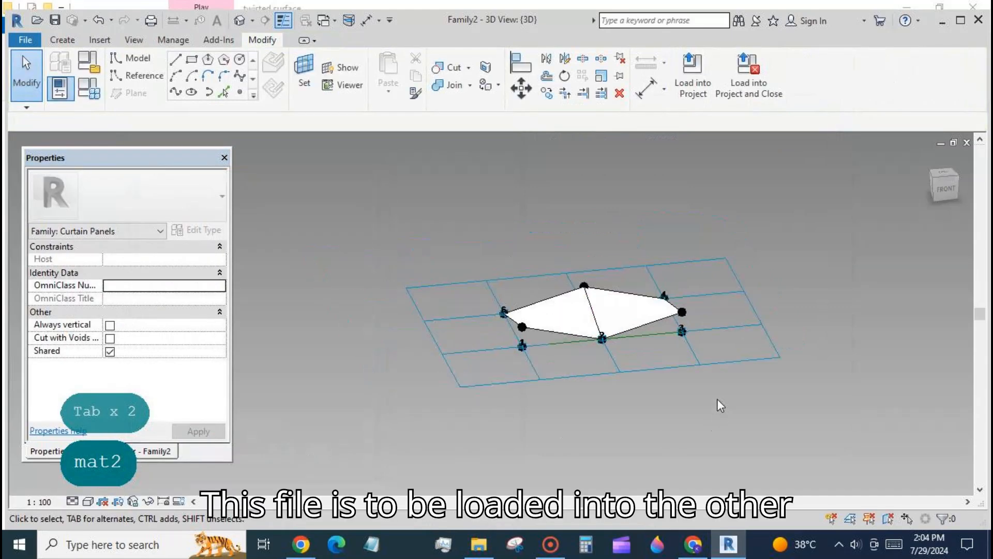
{"action": "left_click", "coordinate": [31, 42]}
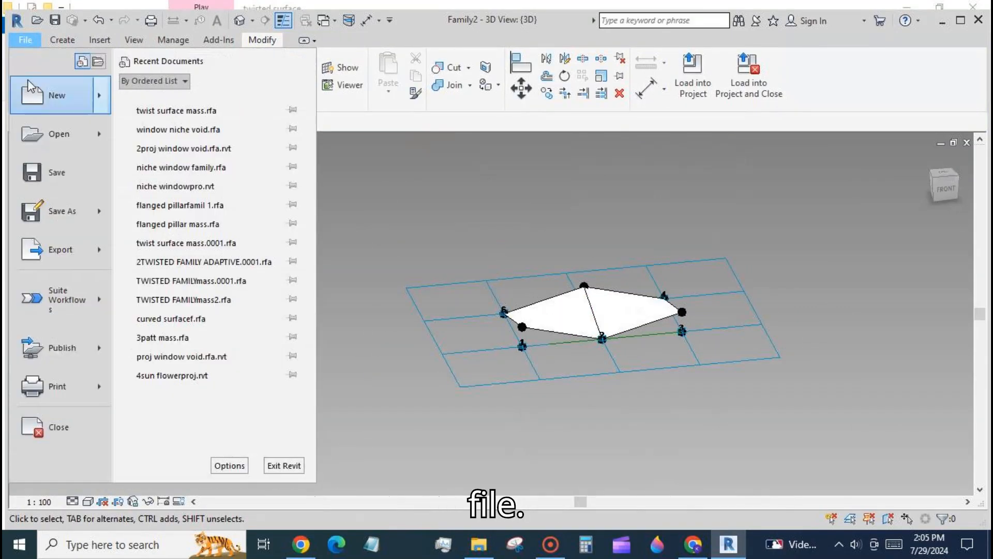
{"action": "mouse_move", "coordinate": [29, 97]}
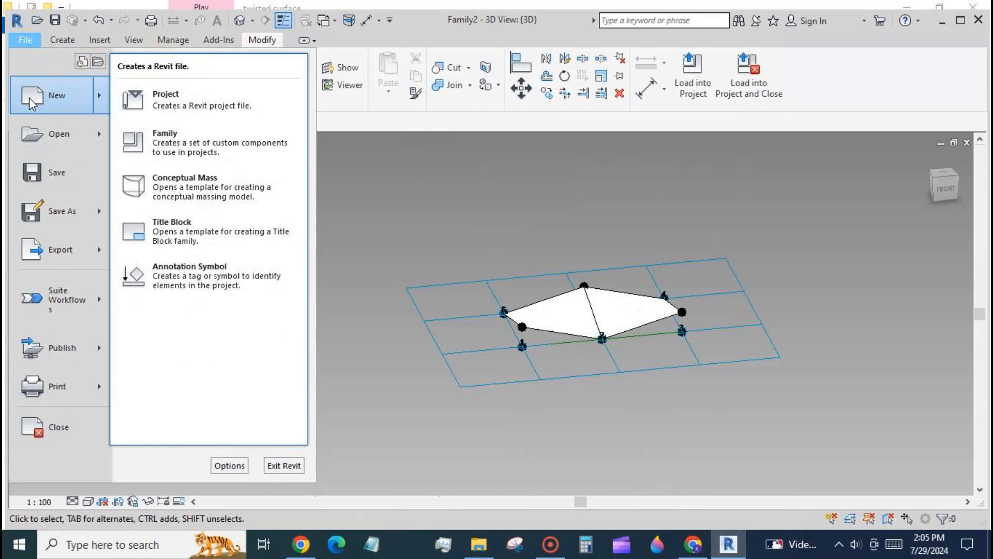
{"action": "left_click", "coordinate": [247, 199]}
{"action": "left_click", "coordinate": [420, 139]}
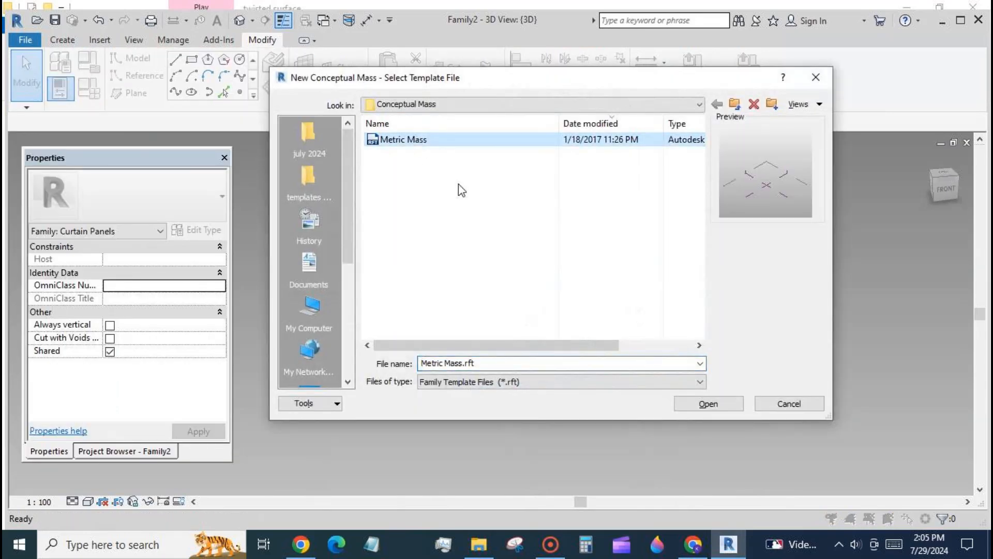
{"action": "left_click", "coordinate": [722, 406]}
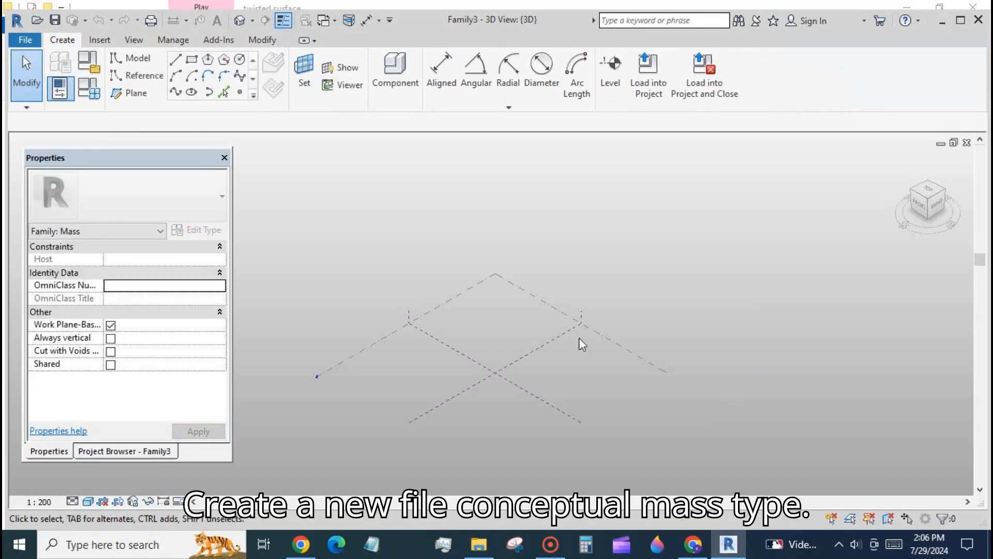
- Sketch a small rectangle of model lines near the origin on Level 1
{"action": "left_click", "coordinate": [192, 60]}
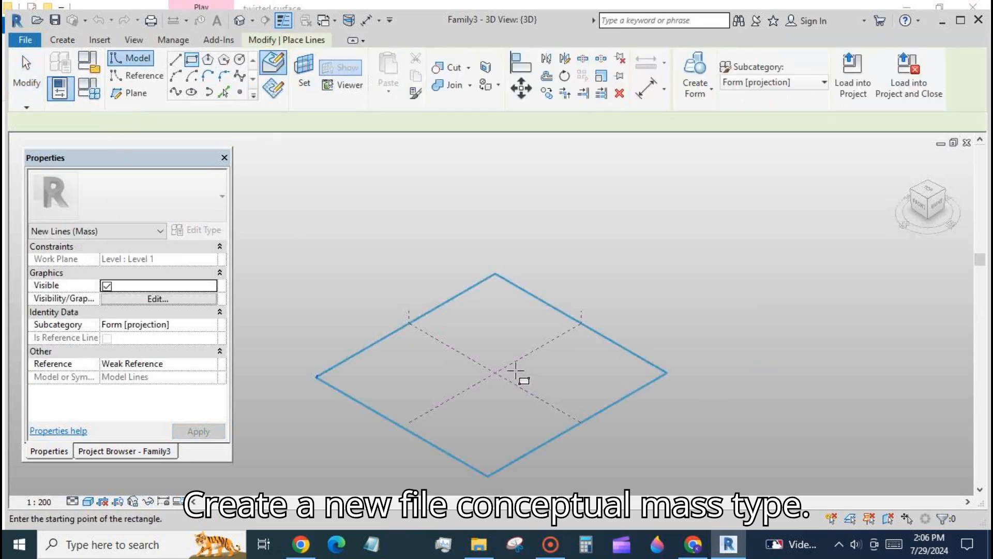
{"action": "left_click", "coordinate": [517, 368]}
{"action": "left_click", "coordinate": [551, 357]}
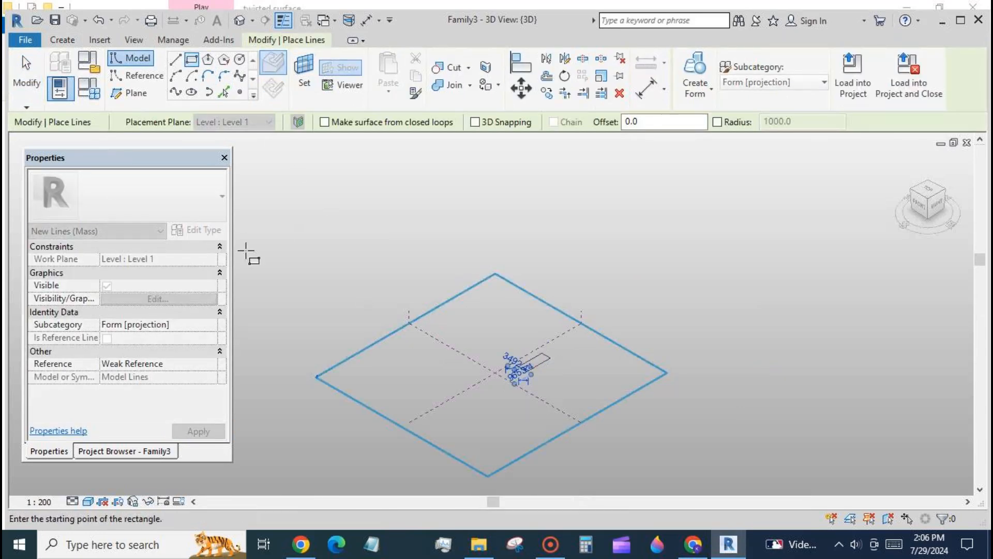
{"action": "key", "text": "Escape"}
{"action": "key", "text": "Escape"}
- Select the rectangle and create a solid box form from it
{"action": "key", "text": "Tab"}
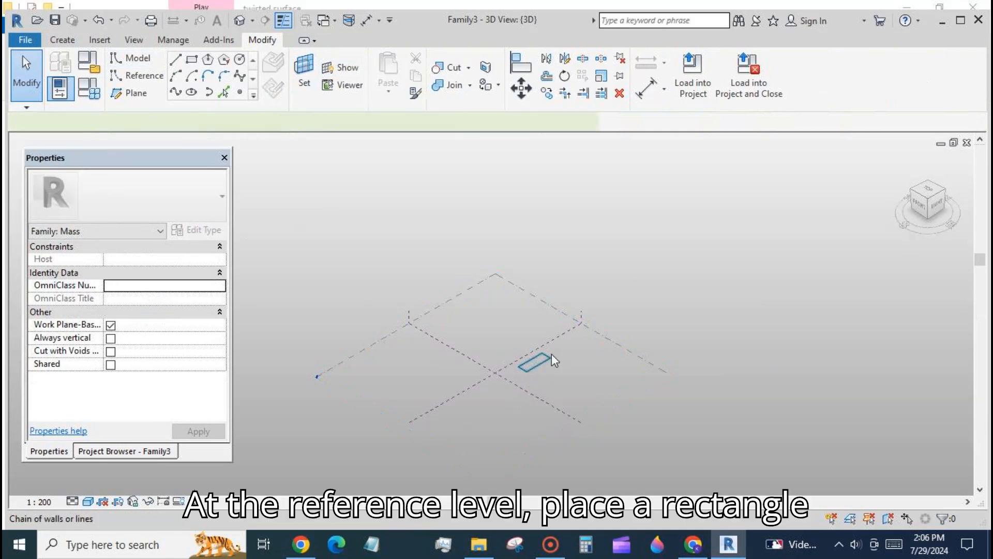
{"action": "left_click", "coordinate": [550, 355]}
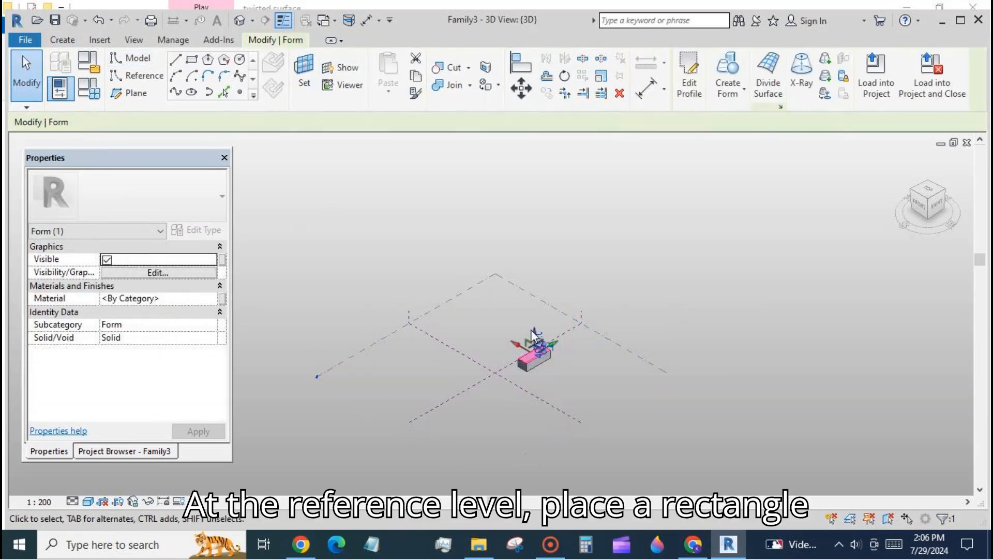
{"action": "left_click_drag", "start_coordinate": [537, 332], "coordinate": [536, 330]}
{"action": "left_click", "coordinate": [592, 399]}
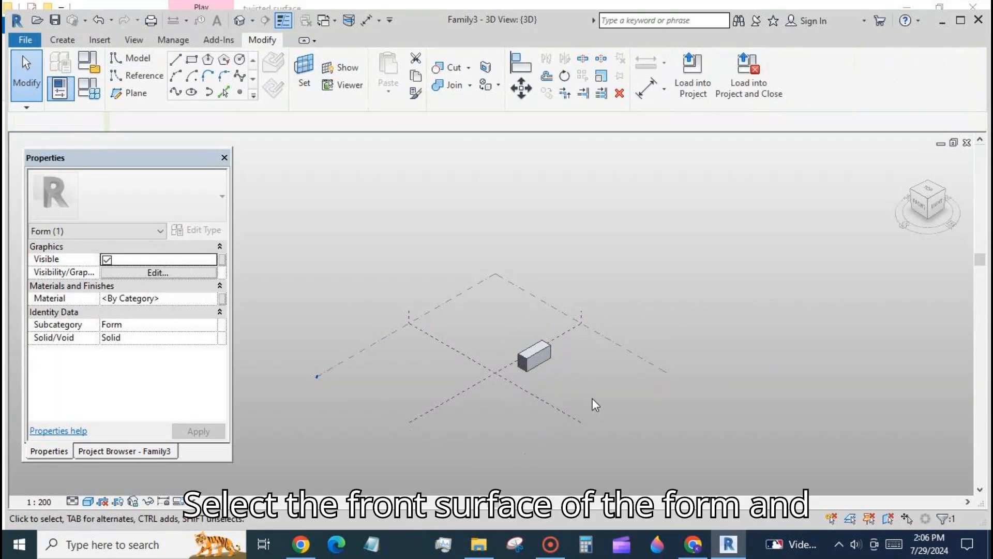
- Select the box's front face and divide it into a surface grid
{"action": "middle_click_drag", "start_coordinate": [643, 441], "coordinate": [630, 326], "text": "shift"}
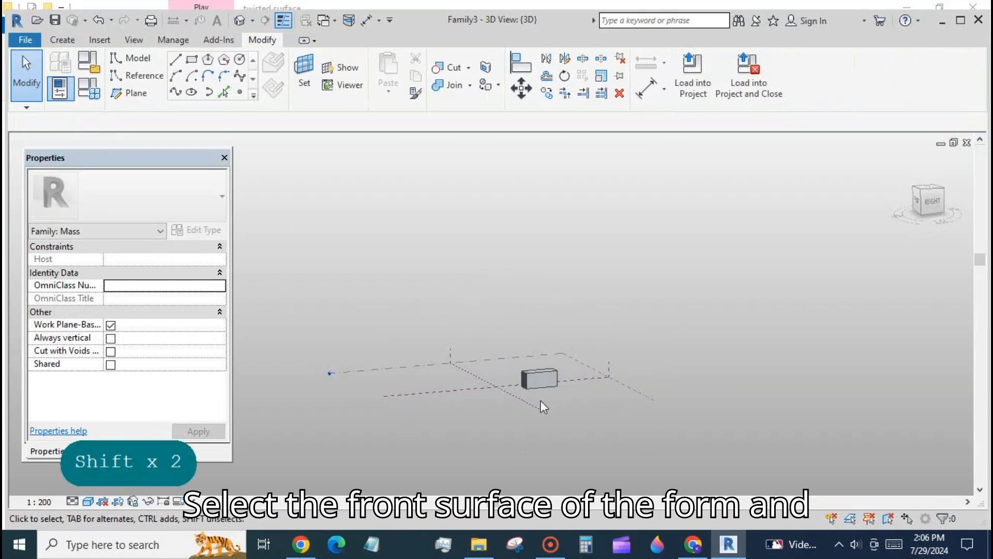
{"action": "scroll", "coordinate": [533, 397], "scroll_direction": "up", "scroll_amount": 3}
{"action": "left_click", "coordinate": [557, 383]}
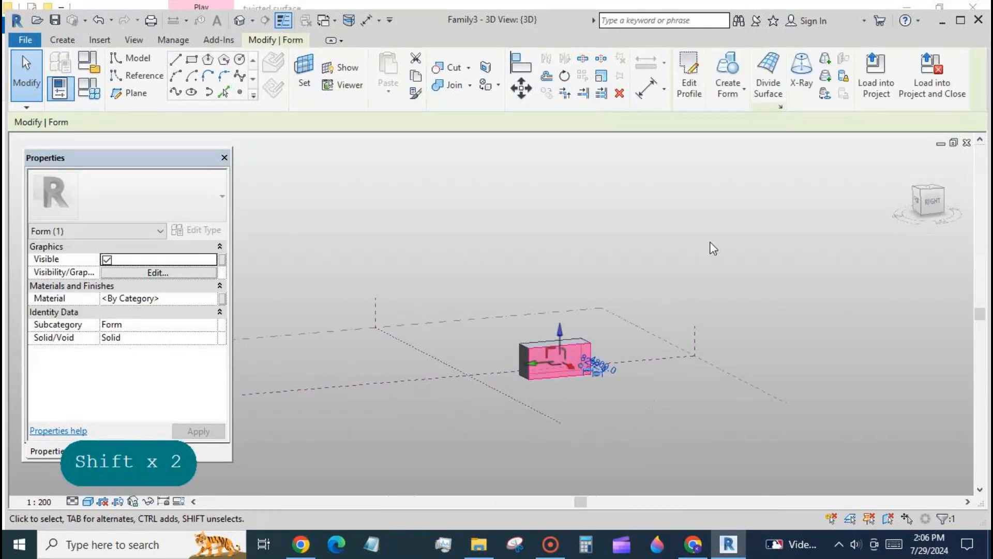
{"action": "left_click", "coordinate": [769, 78]}
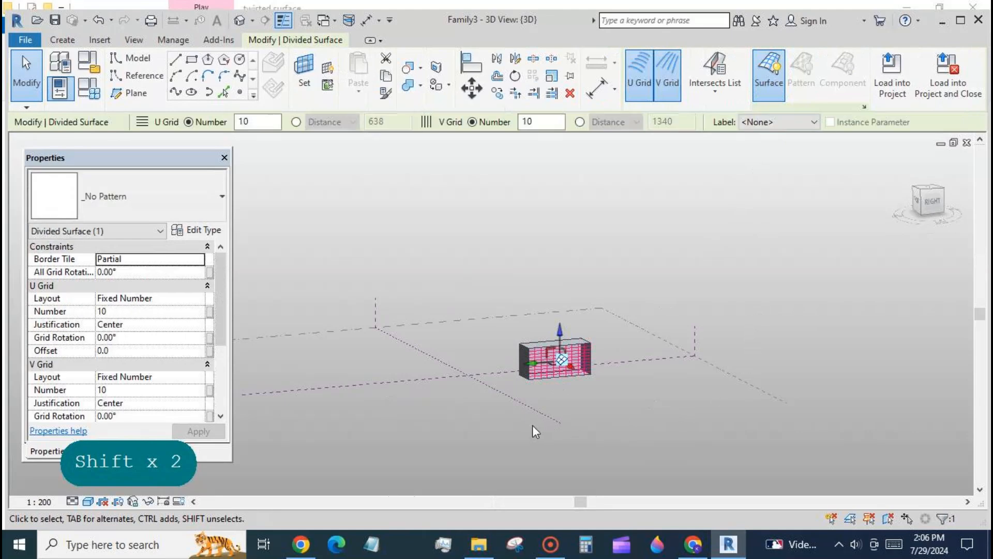
- Set both the U Grid and V Grid layouts of the divided surface to Fixed Distance
{"action": "middle_click_drag", "start_coordinate": [699, 417], "coordinate": [681, 432], "text": "shift"}
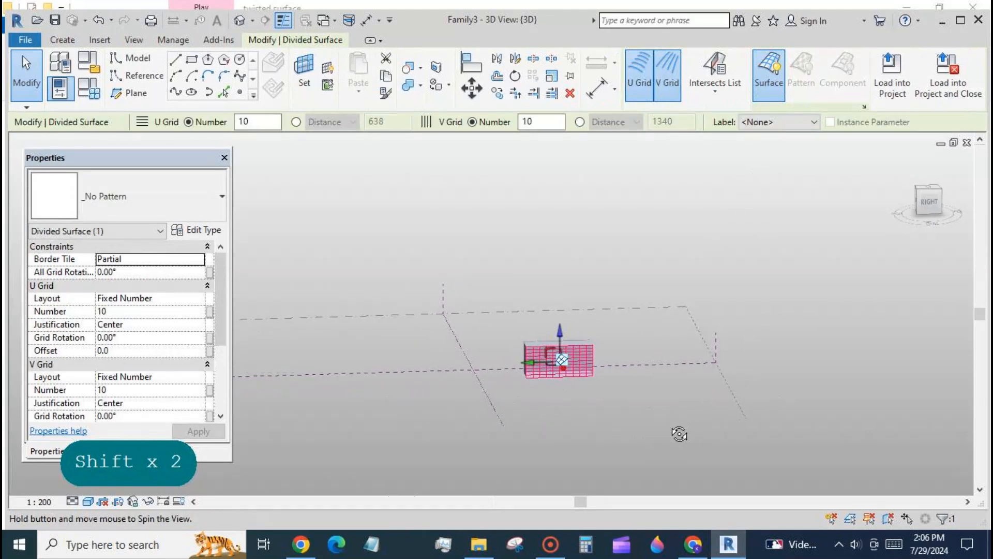
{"action": "scroll", "coordinate": [513, 392], "scroll_direction": "up", "scroll_amount": 3}
{"action": "scroll", "coordinate": [513, 392], "scroll_direction": "up", "scroll_amount": 1}
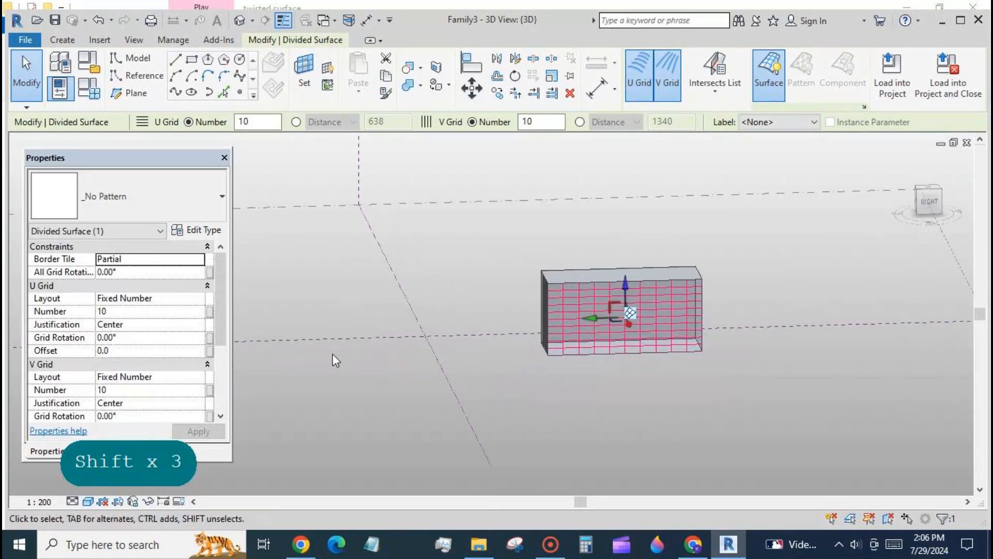
{"action": "left_click", "coordinate": [196, 298]}
{"action": "left_click", "coordinate": [199, 299]}
{"action": "left_click", "coordinate": [146, 324]}
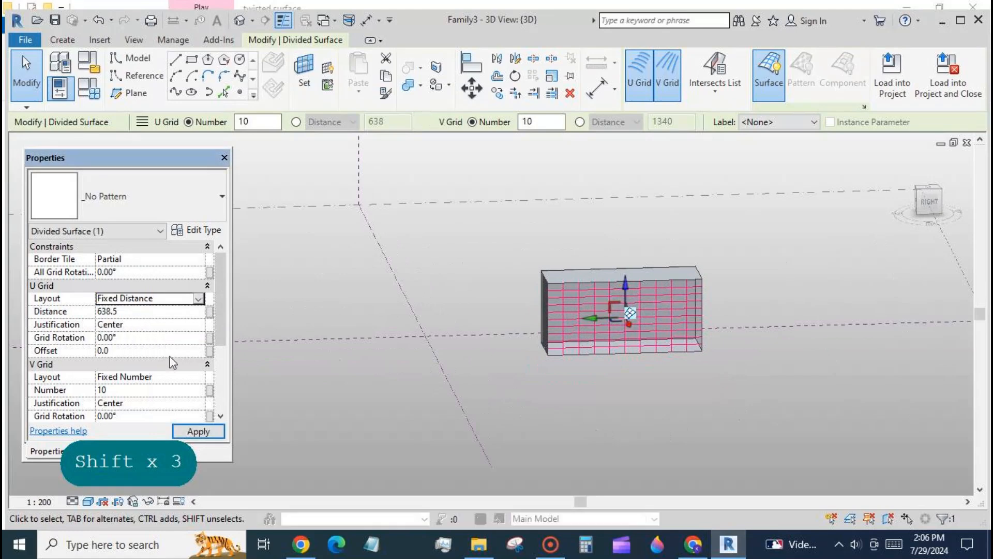
{"action": "left_click", "coordinate": [204, 377]}
{"action": "left_click", "coordinate": [198, 377]}
{"action": "left_click", "coordinate": [147, 402]}
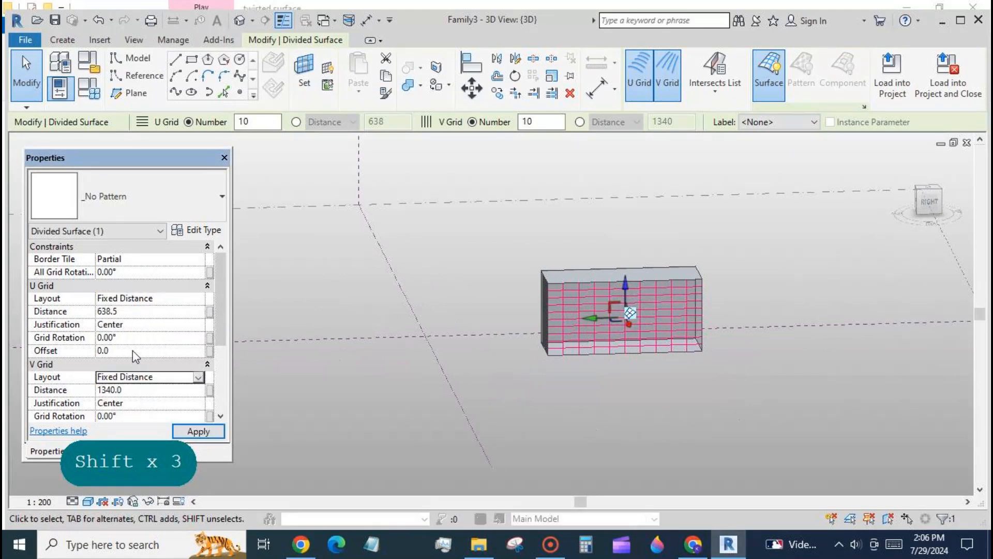
- Set the U Grid and V Grid distances to 1000 and apply the change
{"action": "left_click", "coordinate": [172, 312]}
{"action": "type", "text": "1000"}
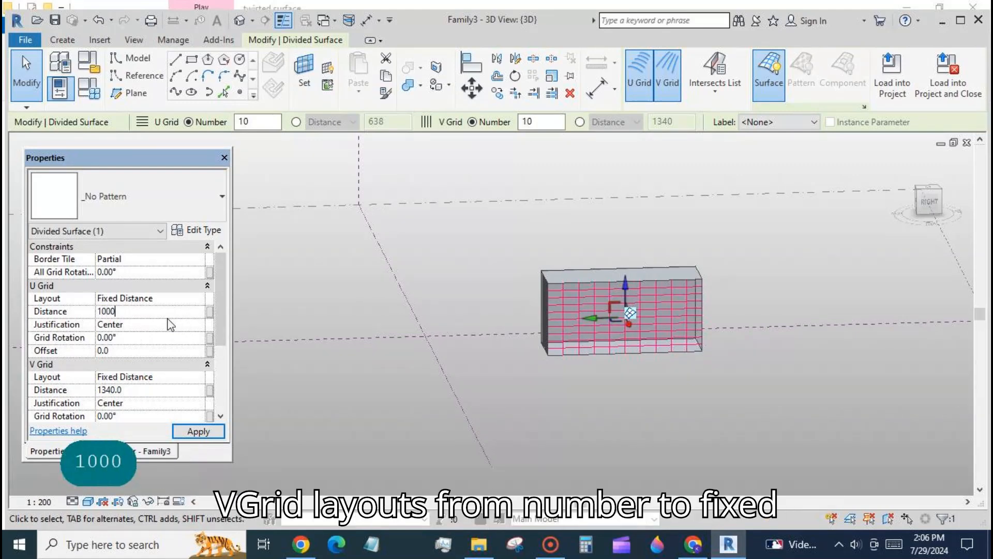
{"action": "left_click", "coordinate": [154, 393]}
{"action": "type", "text": "1000"}
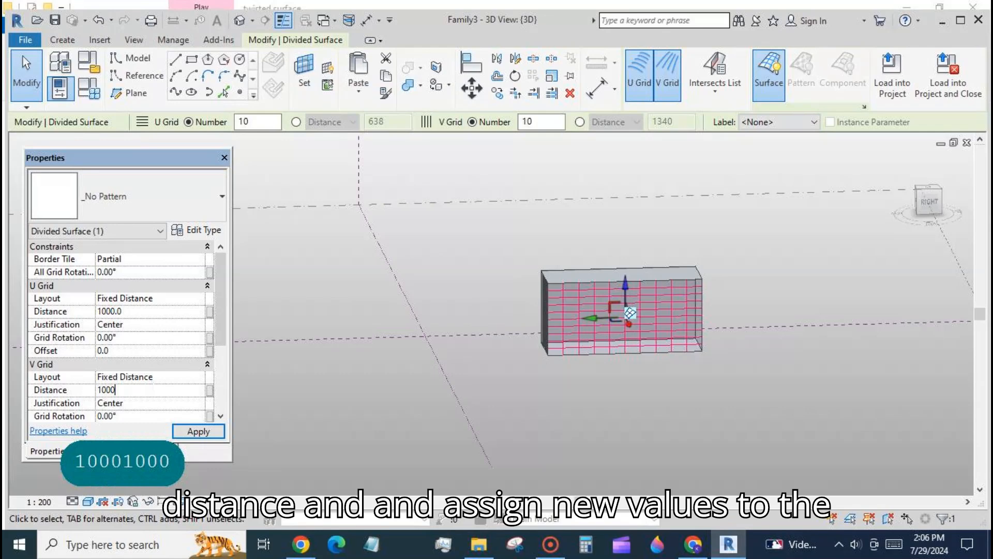
{"action": "left_click", "coordinate": [199, 432]}
{"action": "left_click", "coordinate": [303, 425]}
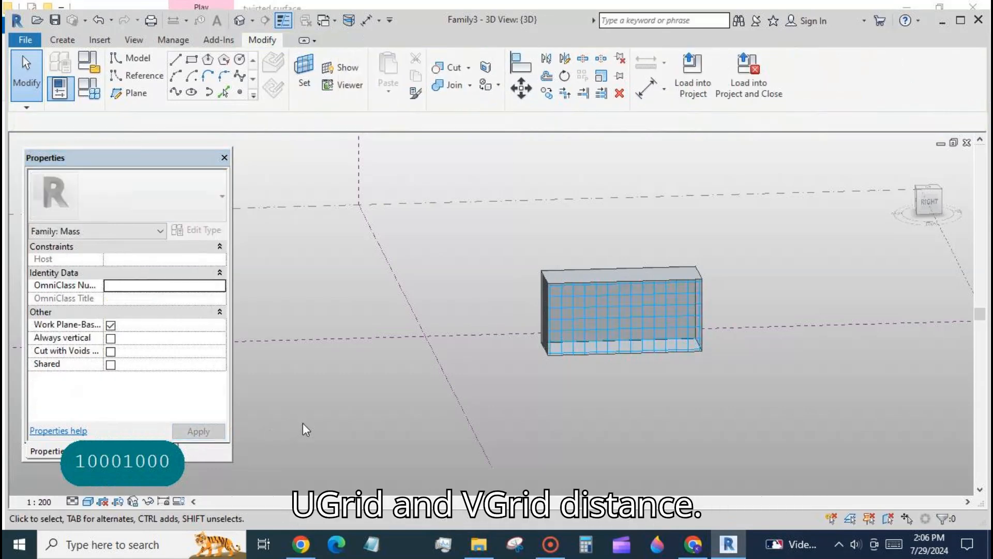
- Switch to Family2 and load it into Family3 only
{"action": "left_click", "coordinate": [333, 20]}
{"action": "left_click", "coordinate": [324, 56]}
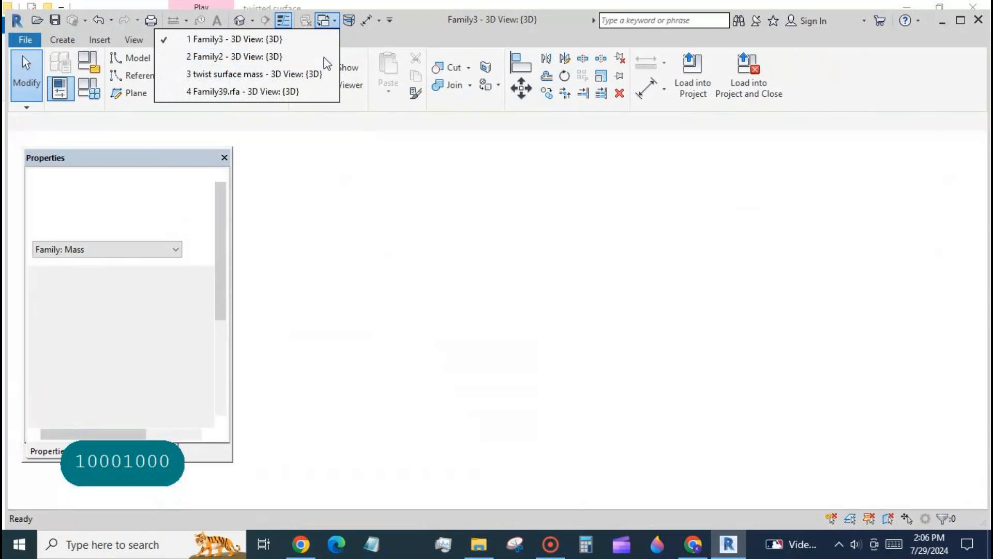
{"action": "left_click", "coordinate": [693, 70]}
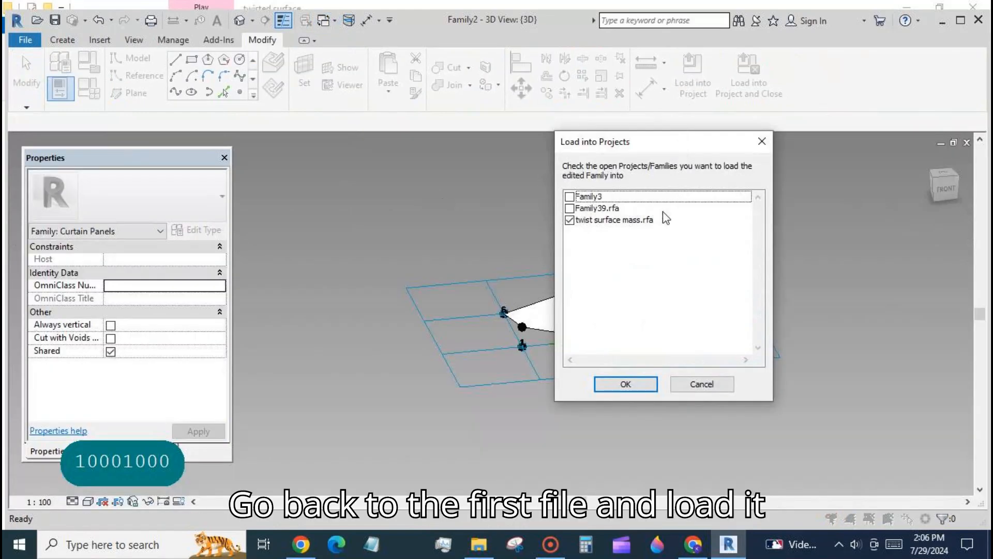
{"action": "left_click", "coordinate": [569, 220]}
{"action": "left_click", "coordinate": [569, 196]}
{"action": "left_click", "coordinate": [625, 384]}
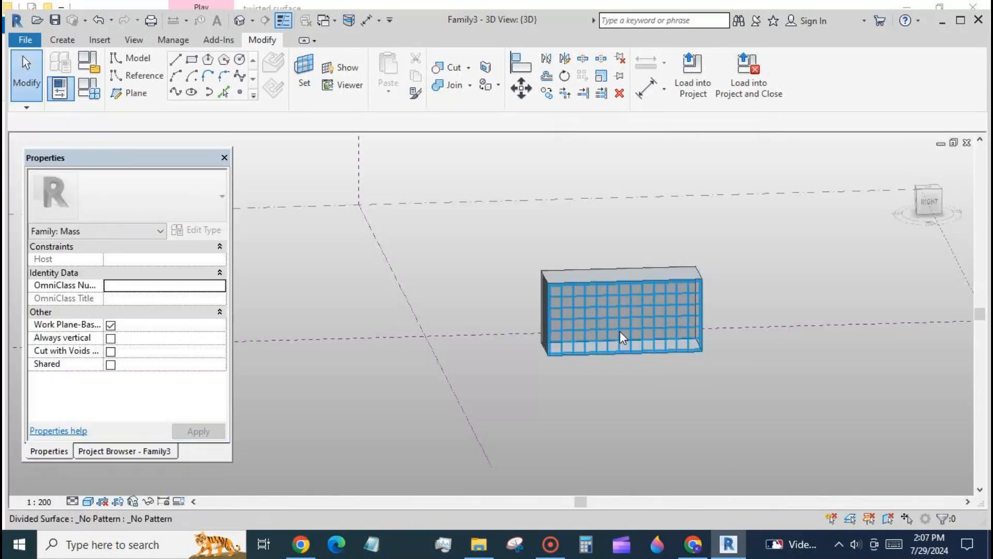
- Select the divided surface and apply the Family2 panel type to it
{"action": "left_click", "coordinate": [619, 331]}
{"action": "scroll", "coordinate": [624, 371], "scroll_direction": "up", "scroll_amount": 3}
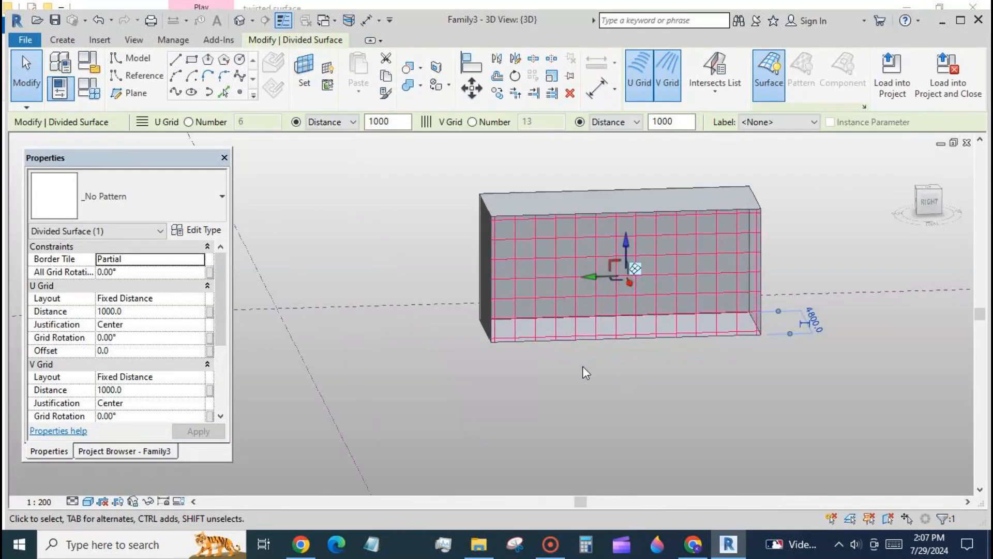
{"action": "left_click", "coordinate": [211, 197]}
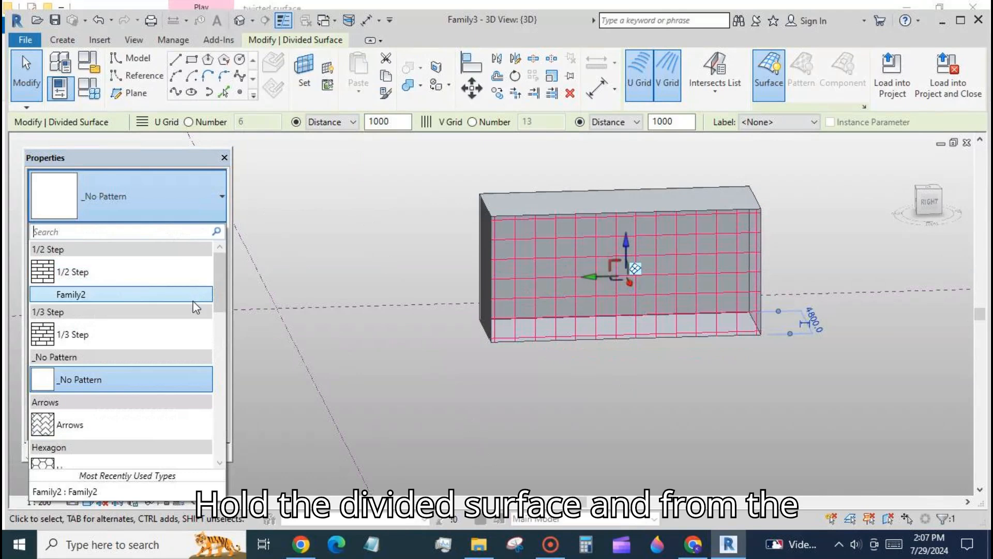
{"action": "left_click", "coordinate": [515, 402]}
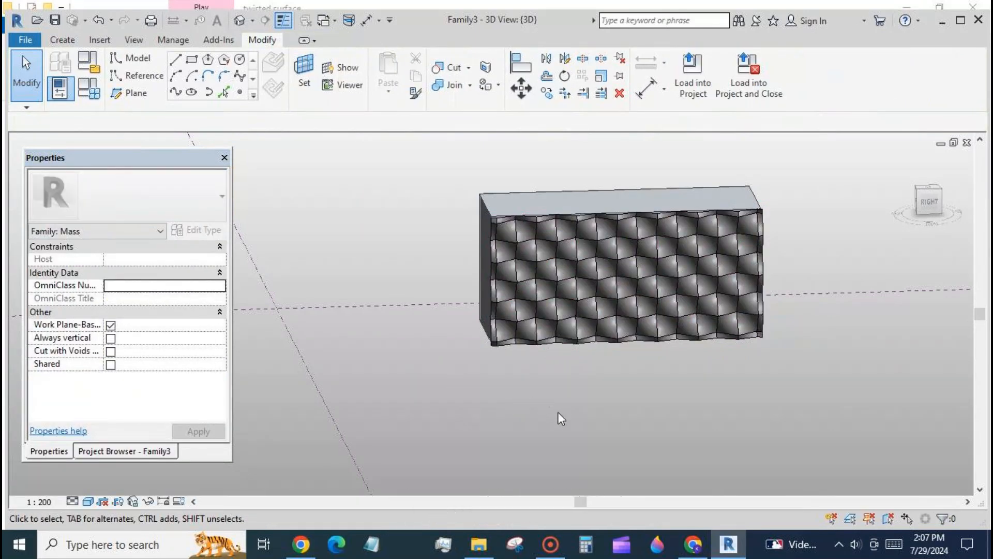
- Select the divided surface, edit its panel type, and create a new material named mat1 for the mat1 parameter
{"action": "middle_click_drag", "start_coordinate": [557, 411], "coordinate": [593, 319], "text": "shift"}
{"action": "left_click", "coordinate": [596, 314]}
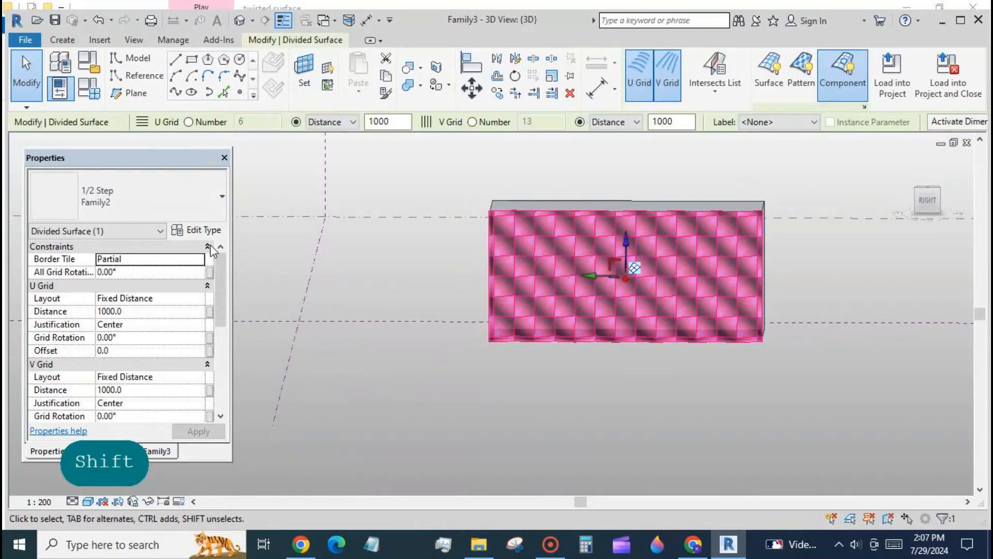
{"action": "left_click", "coordinate": [205, 232]}
{"action": "left_click", "coordinate": [438, 223]}
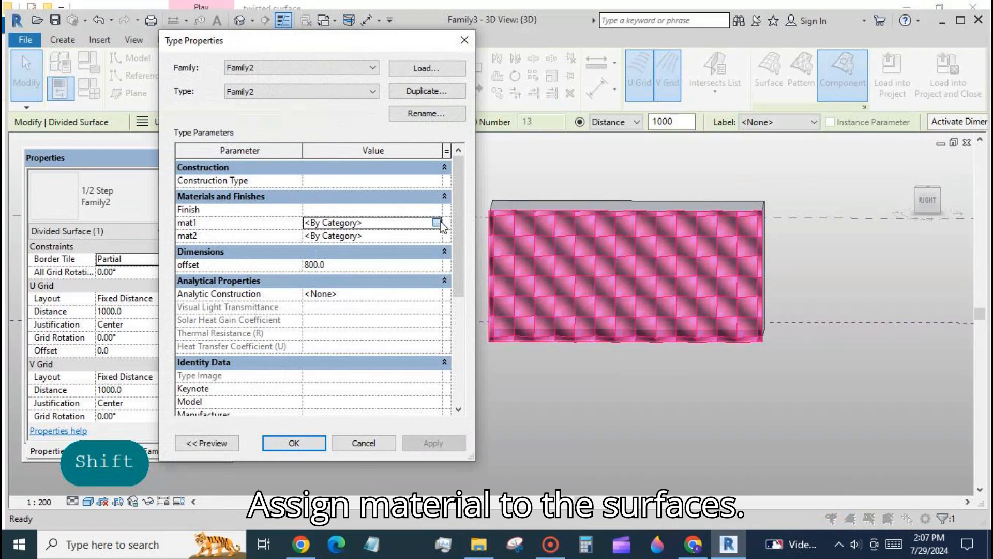
{"action": "left_click", "coordinate": [438, 221]}
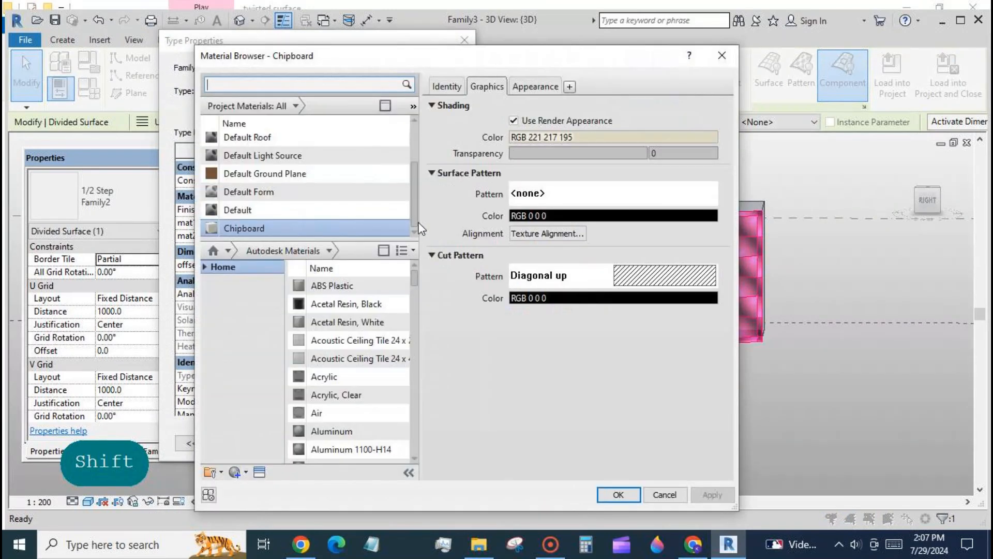
{"action": "left_click", "coordinate": [385, 211]}
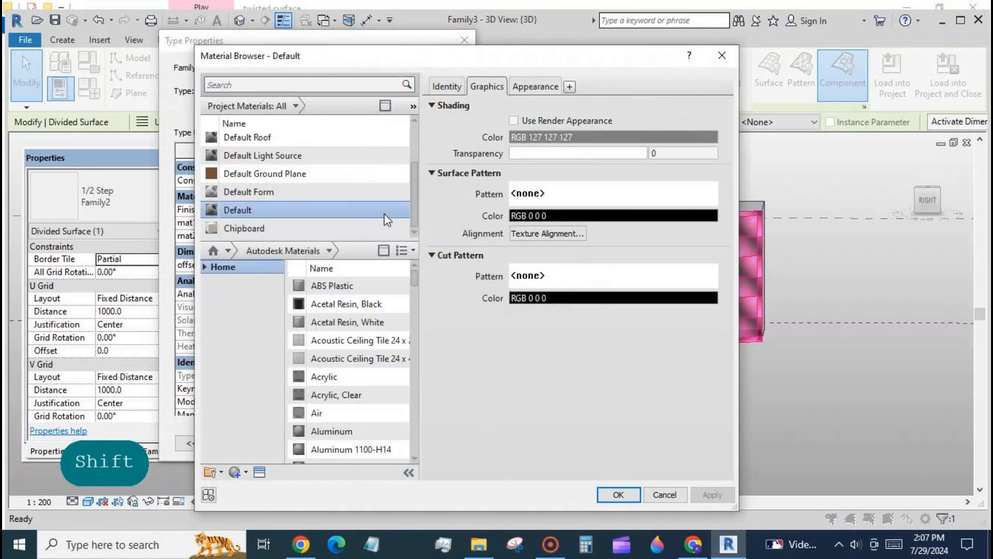
{"action": "left_click", "coordinate": [246, 473]}
{"action": "left_click", "coordinate": [247, 489]}
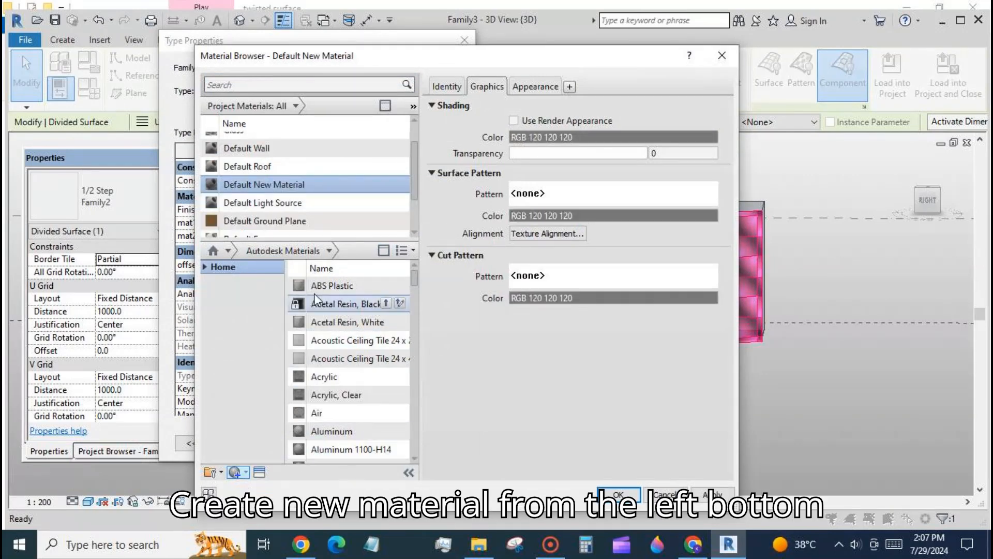
{"action": "scroll", "coordinate": [319, 223], "scroll_direction": "down", "scroll_amount": 1}
{"action": "left_click", "coordinate": [231, 174]}
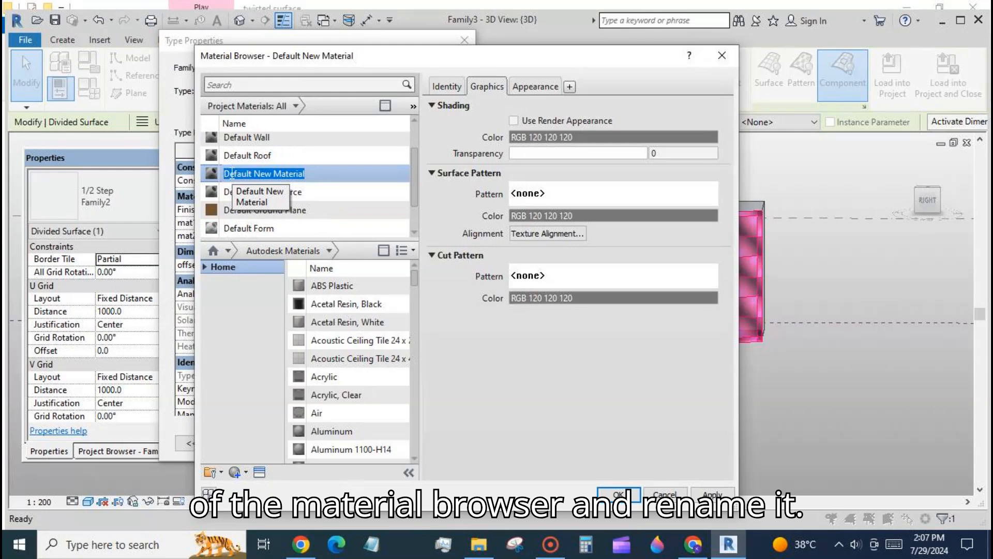
{"action": "type", "text": "mat1"}
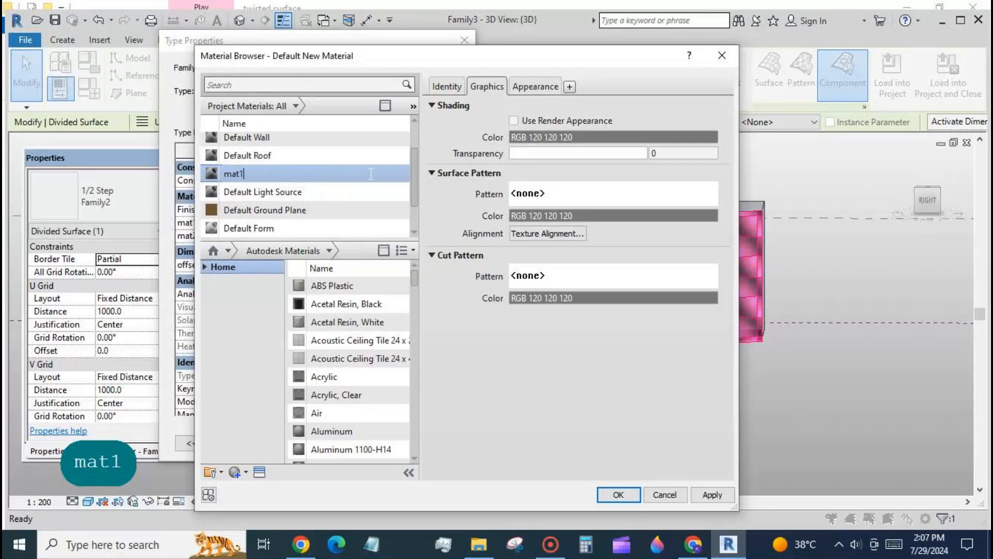
- Duplicate mat1's appearance asset, replace it with the Dark Brown fabric asset, and apply the material to the panel type
{"action": "left_click", "coordinate": [551, 88]}
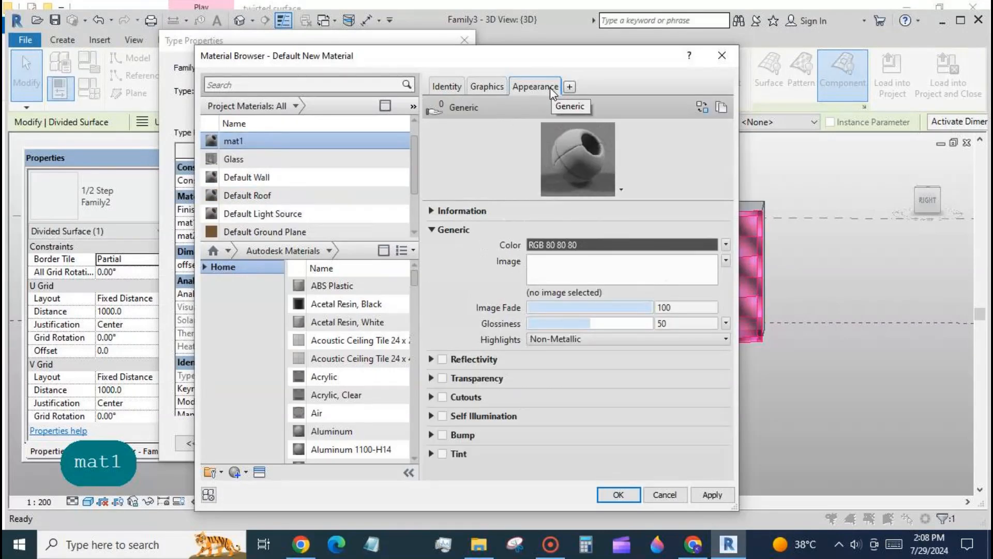
{"action": "left_click", "coordinate": [724, 109]}
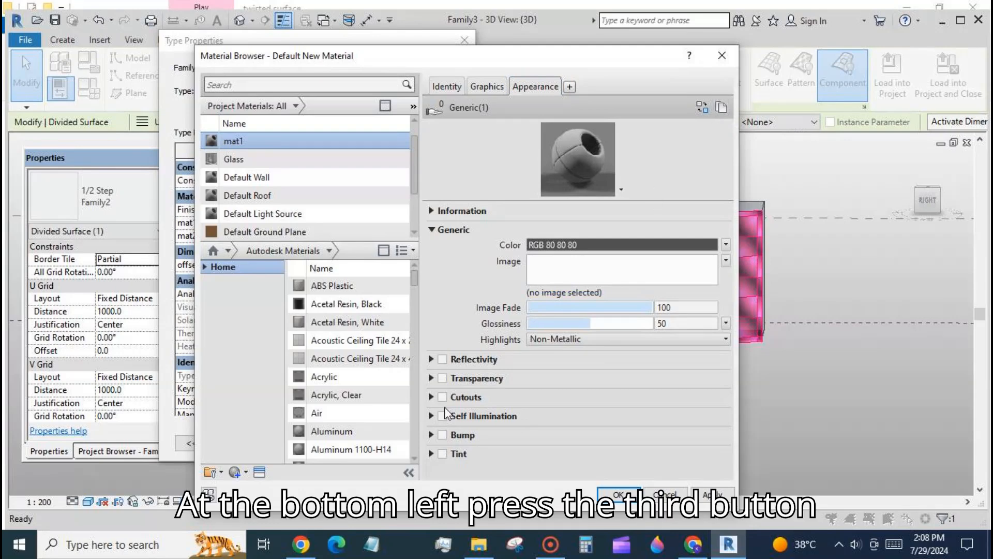
{"action": "scroll", "coordinate": [349, 370], "scroll_direction": "down", "scroll_amount": 1}
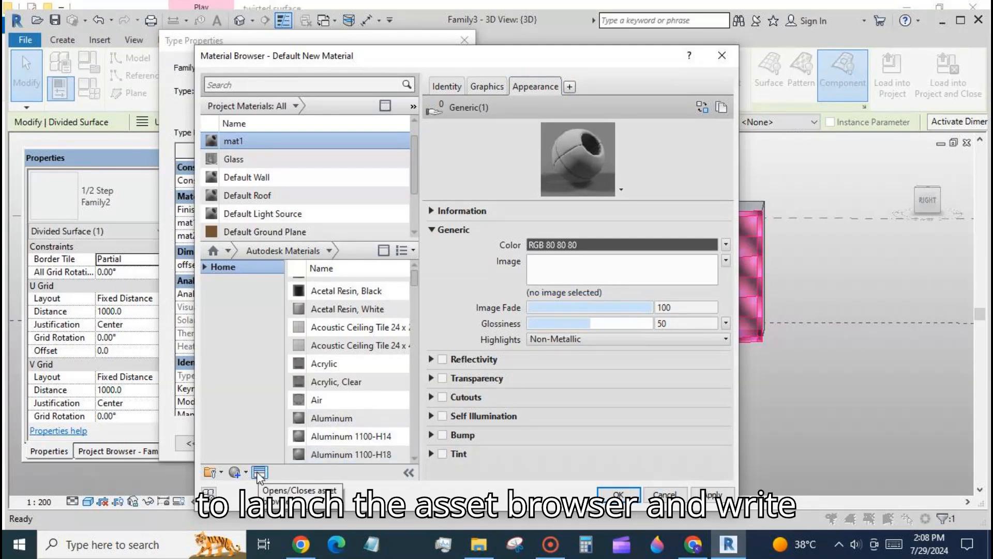
{"action": "left_click", "coordinate": [260, 473]}
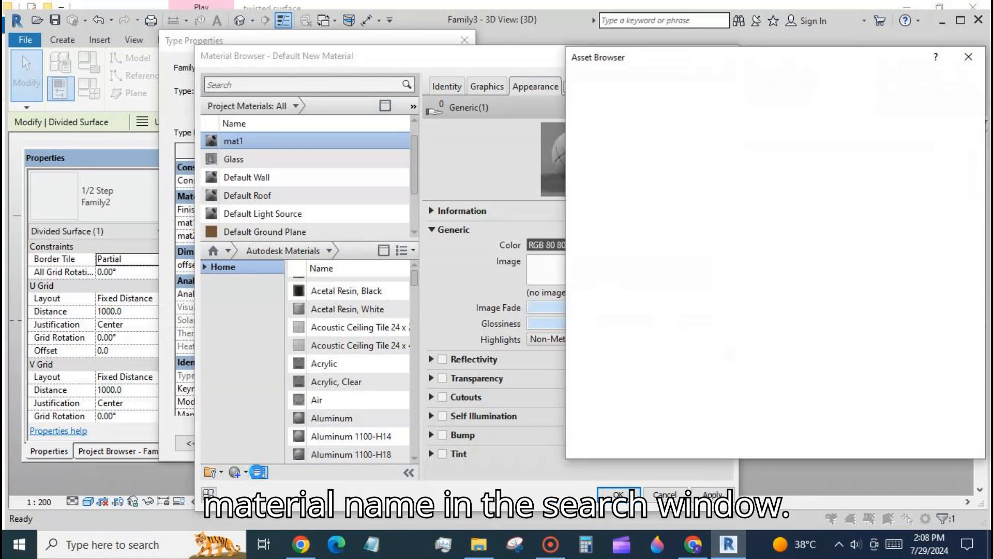
{"action": "left_click", "coordinate": [735, 80]}
{"action": "type", "text": "fabric"}
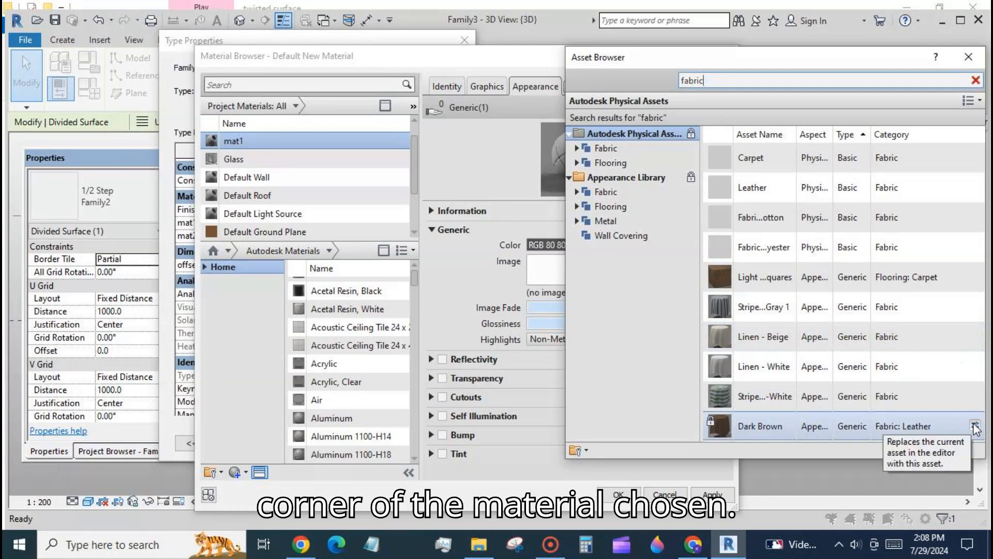
{"action": "left_click", "coordinate": [975, 426]}
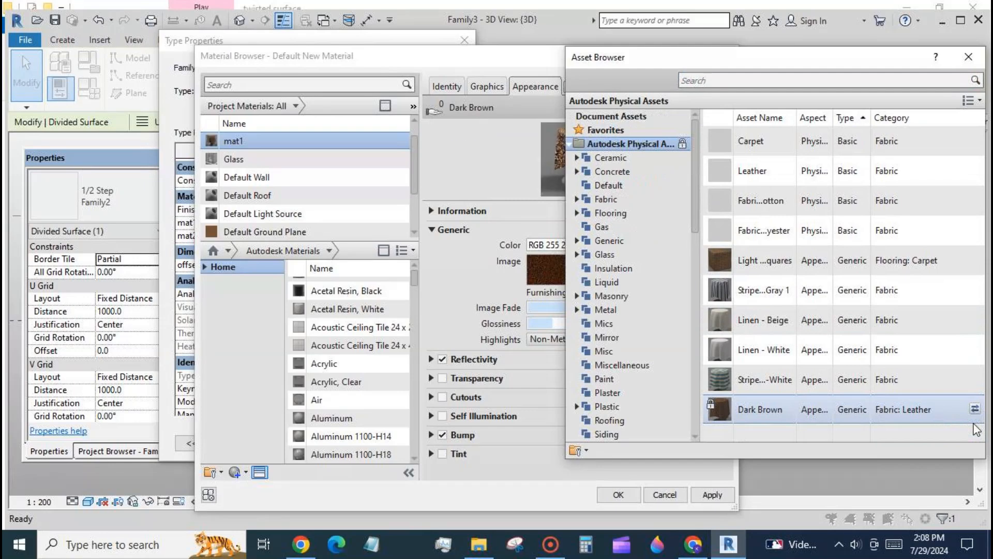
{"action": "left_click", "coordinate": [522, 469]}
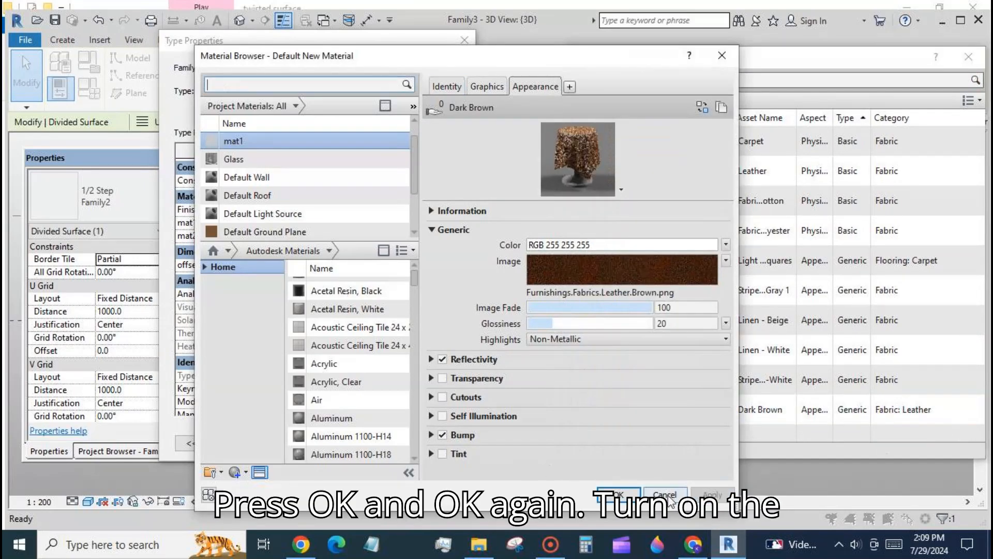
{"action": "left_click", "coordinate": [618, 494]}
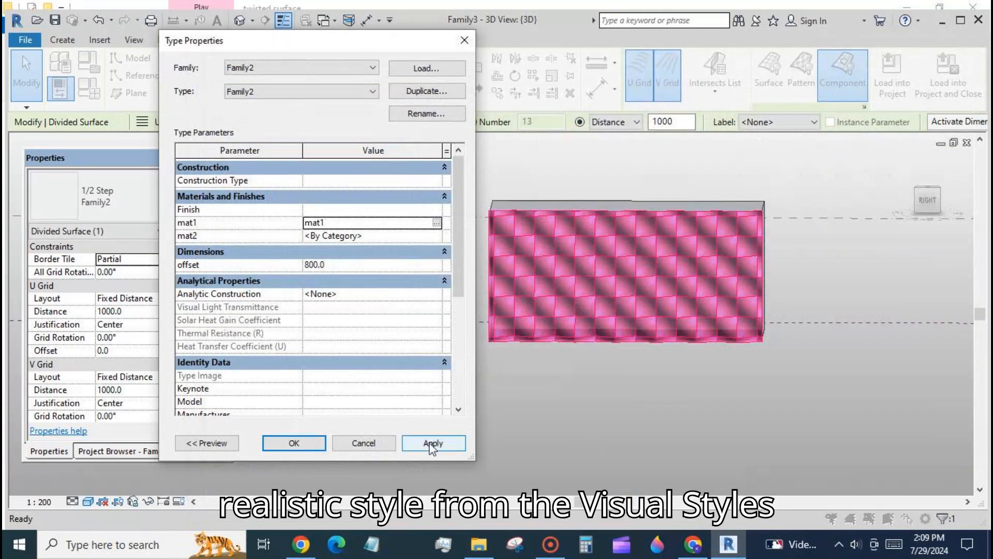
{"action": "left_click", "coordinate": [432, 443]}
{"action": "left_click", "coordinate": [300, 443]}
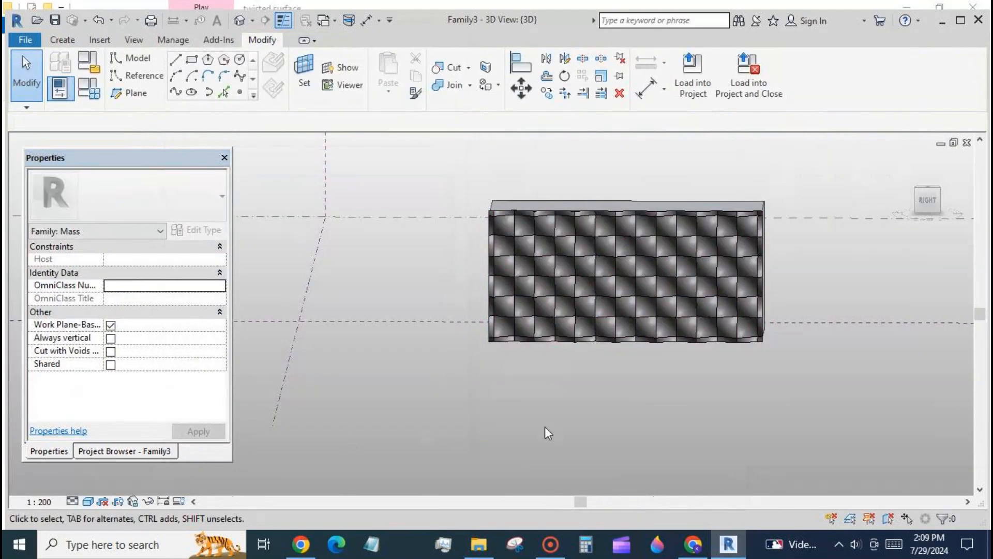
- Switch the view to the Realistic visual style
{"action": "left_click", "coordinate": [89, 502]}
{"action": "left_click", "coordinate": [106, 470]}
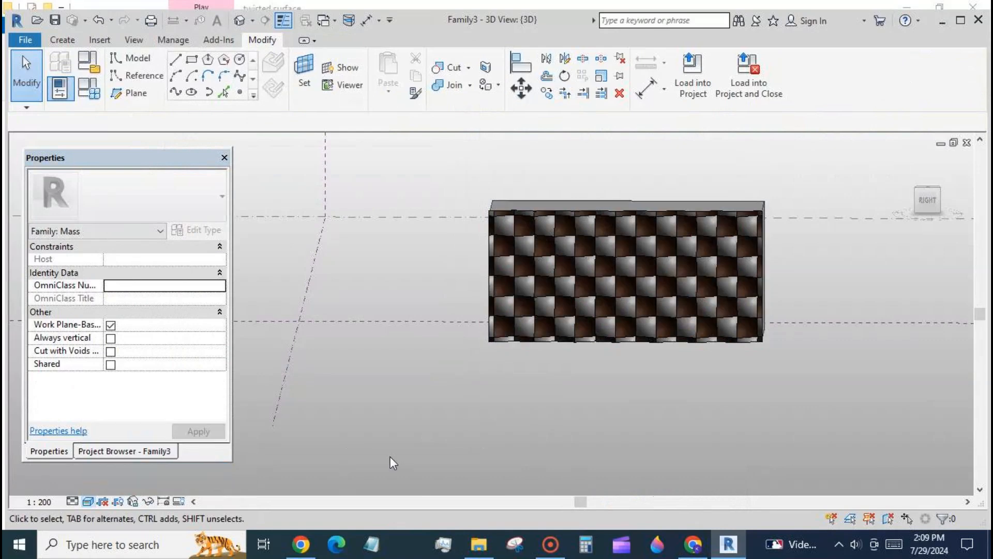
{"action": "middle_click_drag", "start_coordinate": [505, 448], "coordinate": [516, 427], "text": "shift"}
{"action": "scroll", "coordinate": [517, 356], "scroll_direction": "up", "scroll_amount": 3}
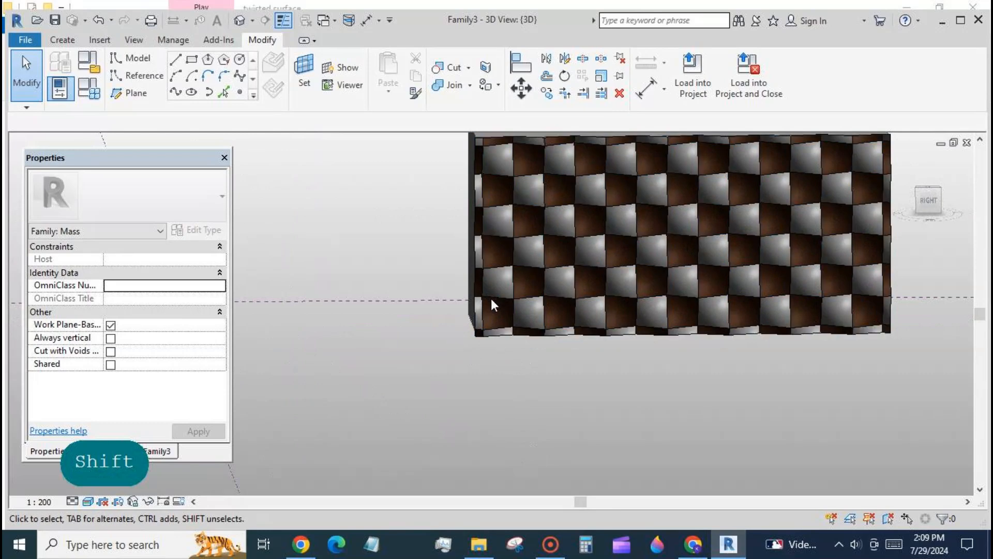
- Edit the divided surface's panel type again and create a new material named mat2 for the mat2 parameter
{"action": "left_click", "coordinate": [513, 299]}
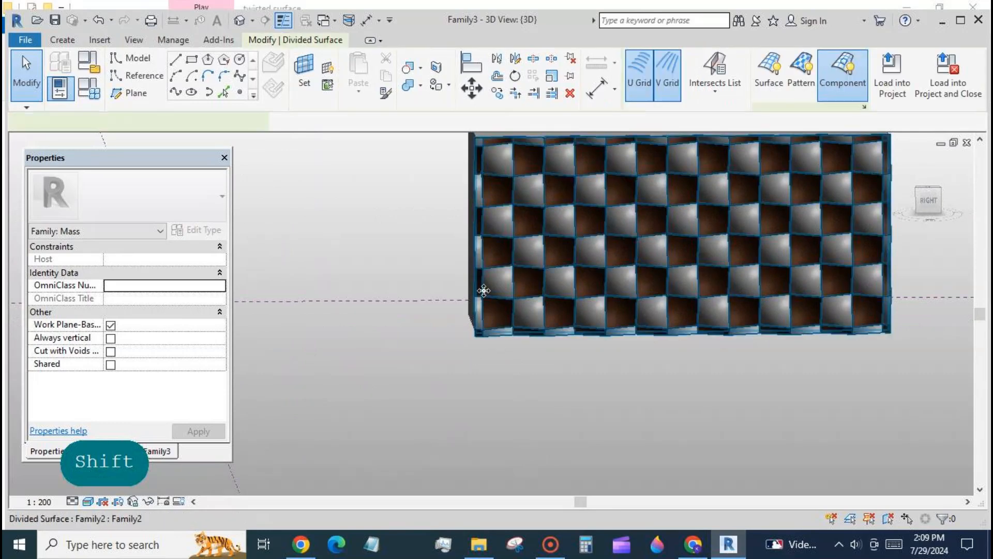
{"action": "left_click", "coordinate": [198, 229]}
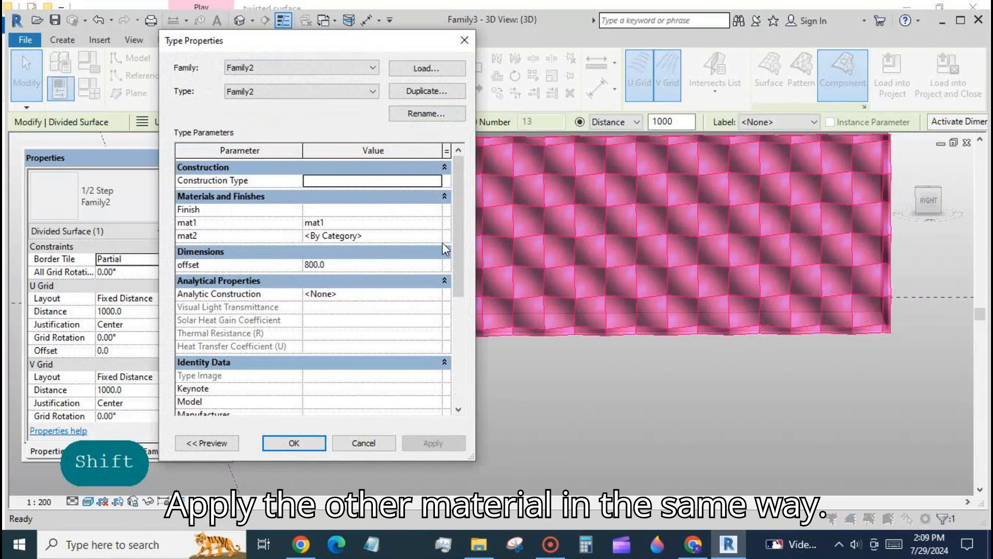
{"action": "left_click", "coordinate": [393, 236]}
{"action": "left_click", "coordinate": [439, 235]}
{"action": "left_click", "coordinate": [237, 472]}
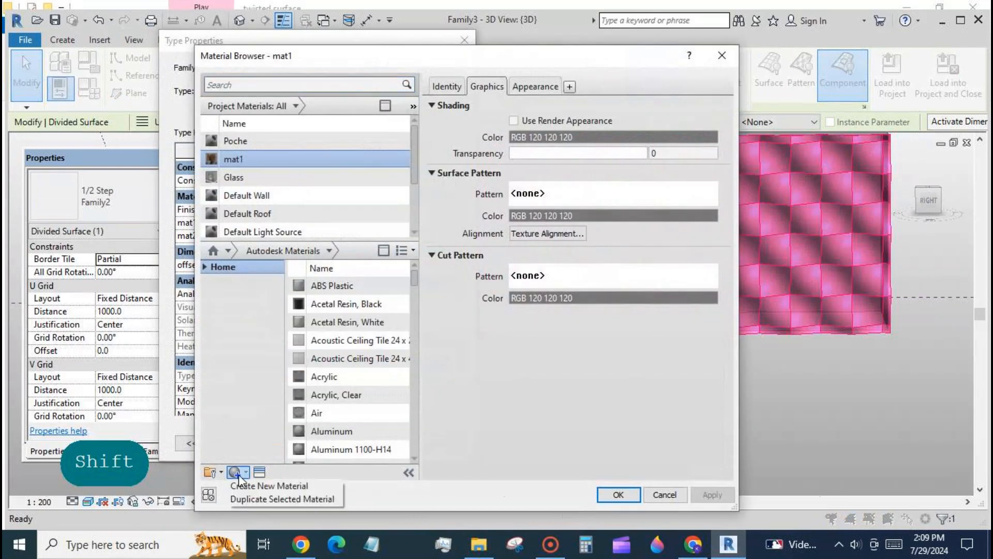
{"action": "left_click", "coordinate": [245, 486]}
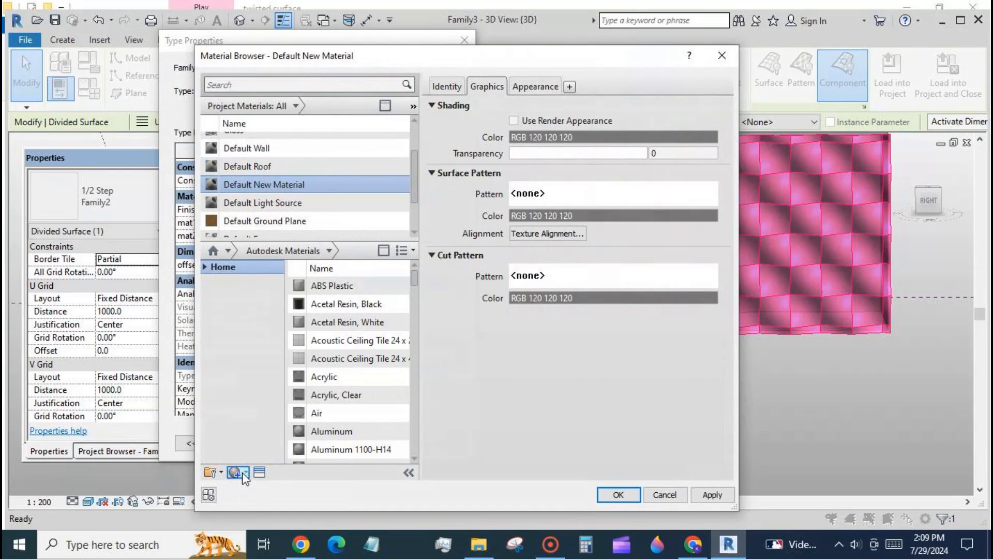
{"action": "right_click", "coordinate": [318, 172]}
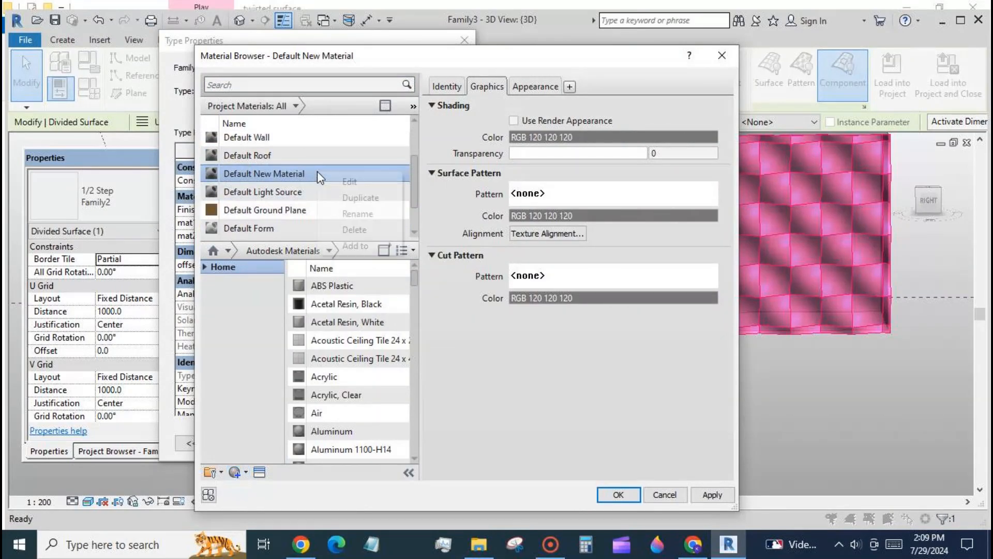
{"action": "left_click", "coordinate": [334, 216]}
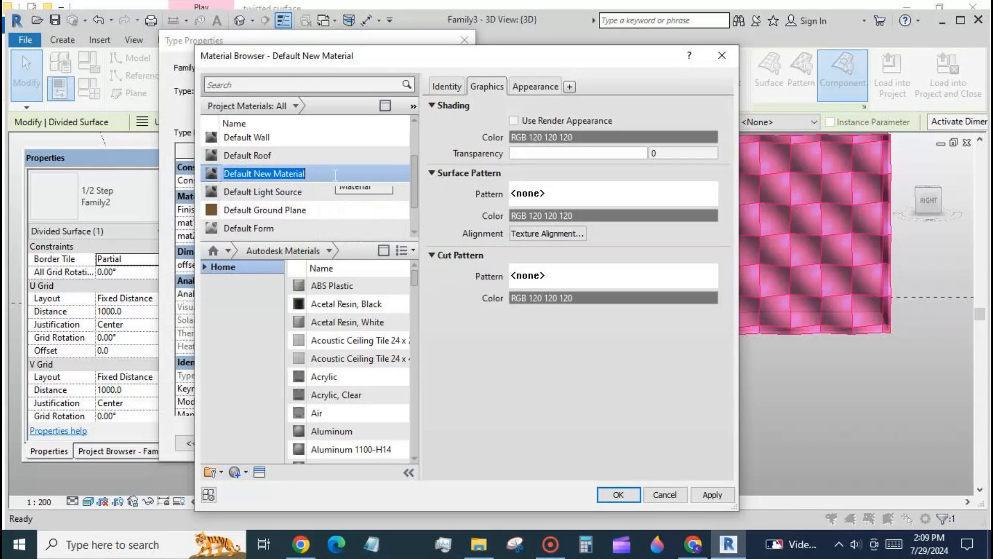
{"action": "type", "text": "mat2"}
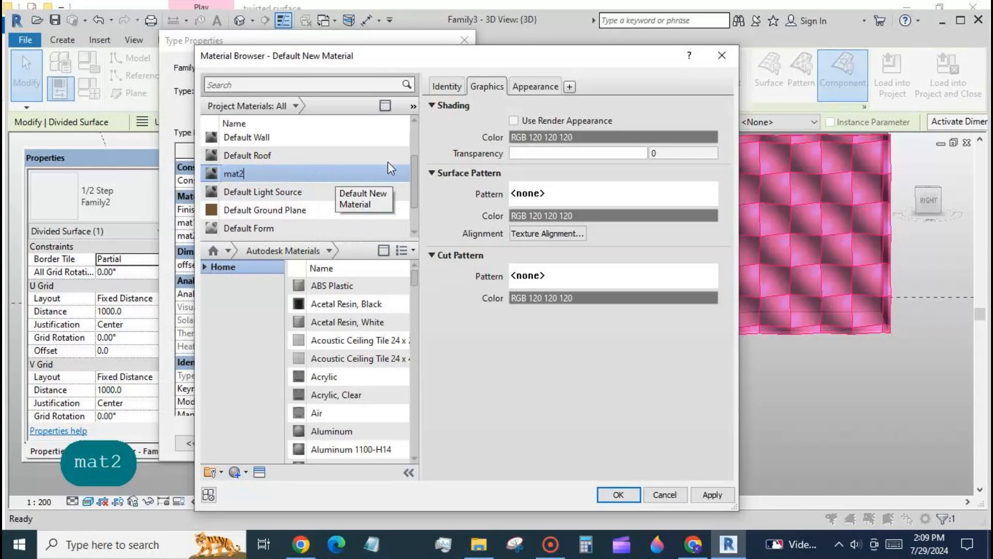
- Replace mat2's appearance with the Linen - White fabric asset and apply it to the panel type
{"action": "left_click", "coordinate": [533, 85]}
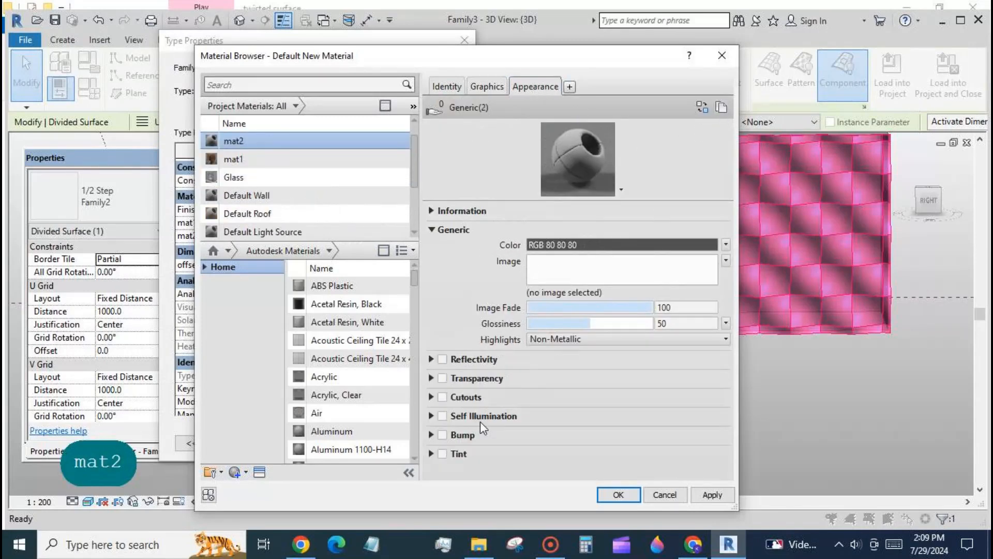
{"action": "left_click", "coordinate": [260, 472]}
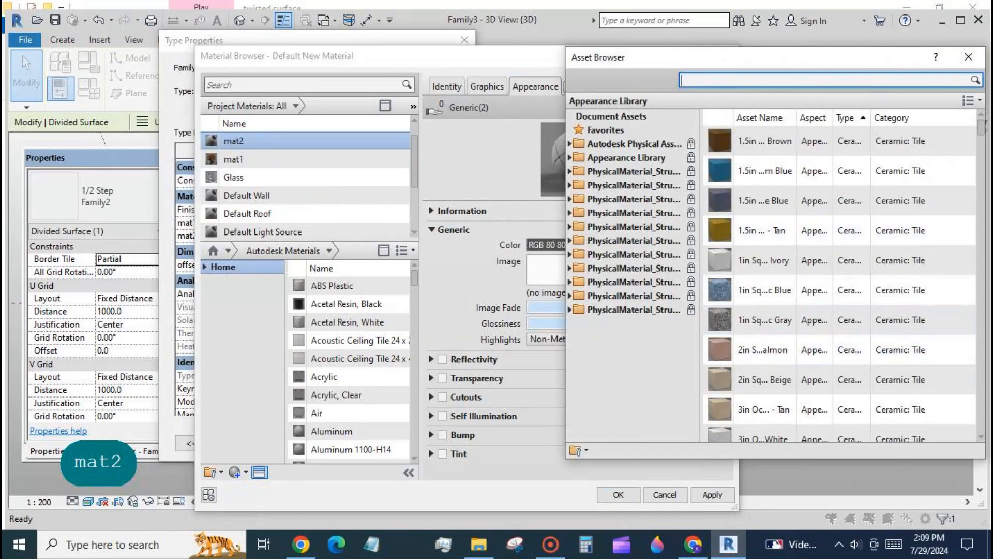
{"action": "type", "text": "fabric"}
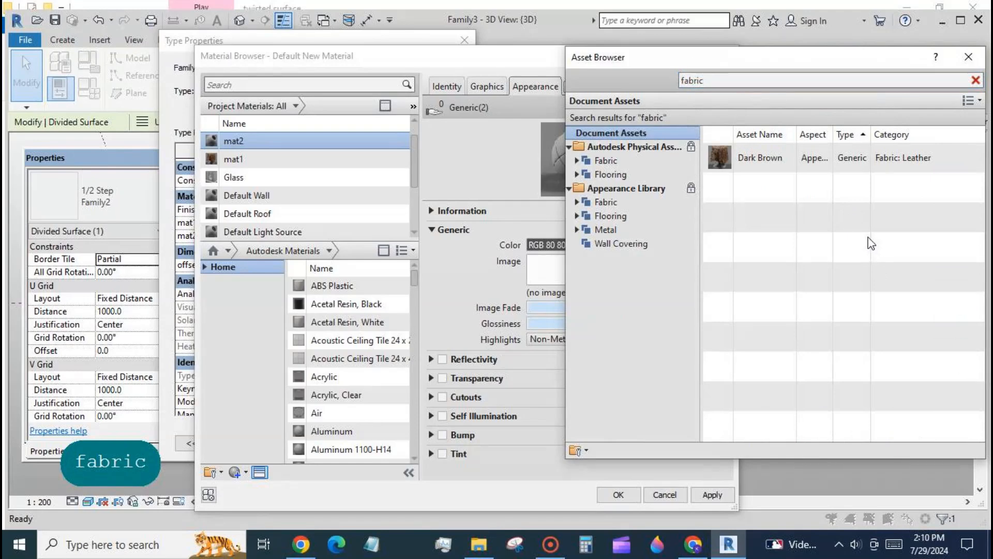
{"action": "left_click", "coordinate": [644, 156]}
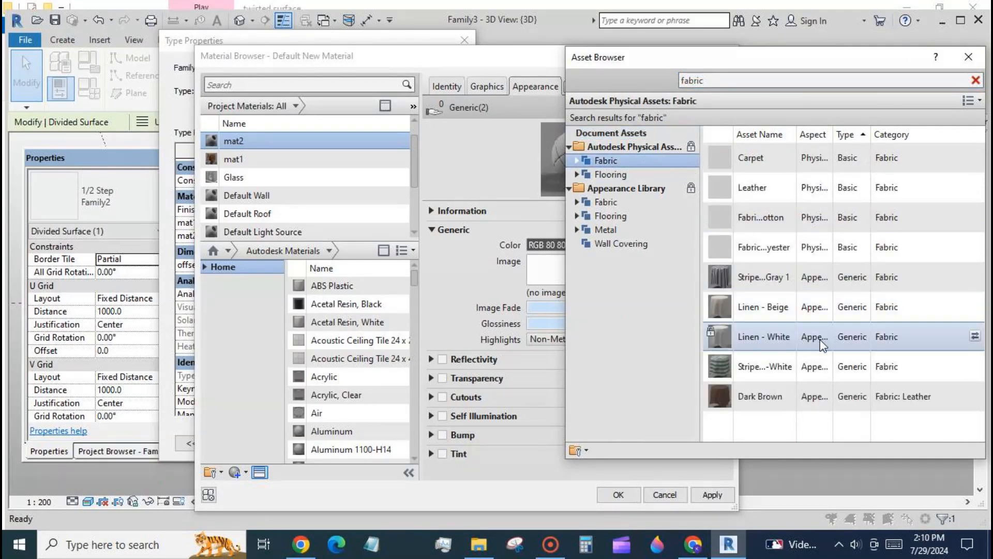
{"action": "left_click", "coordinate": [975, 336]}
{"action": "left_click", "coordinate": [548, 471]}
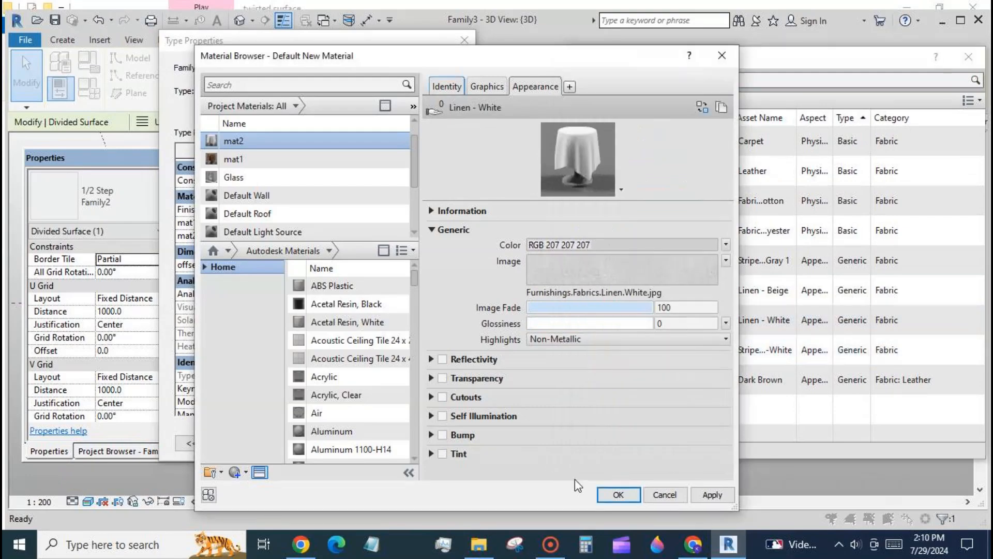
{"action": "left_click", "coordinate": [615, 495]}
{"action": "left_click", "coordinate": [433, 443]}
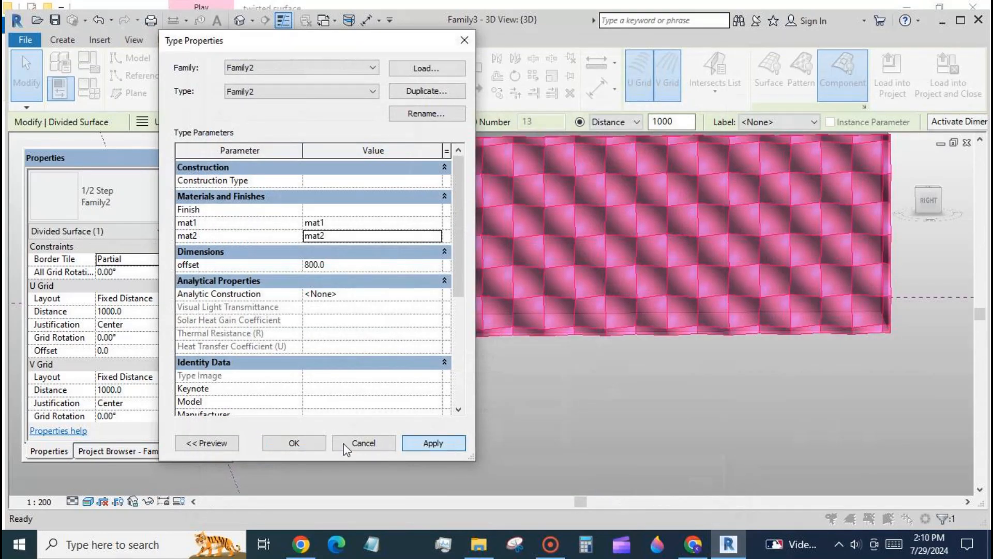
{"action": "left_click", "coordinate": [294, 444]}
{"action": "left_click", "coordinate": [484, 430]}
{"action": "scroll", "coordinate": [442, 379], "scroll_direction": "down", "scroll_amount": 2}
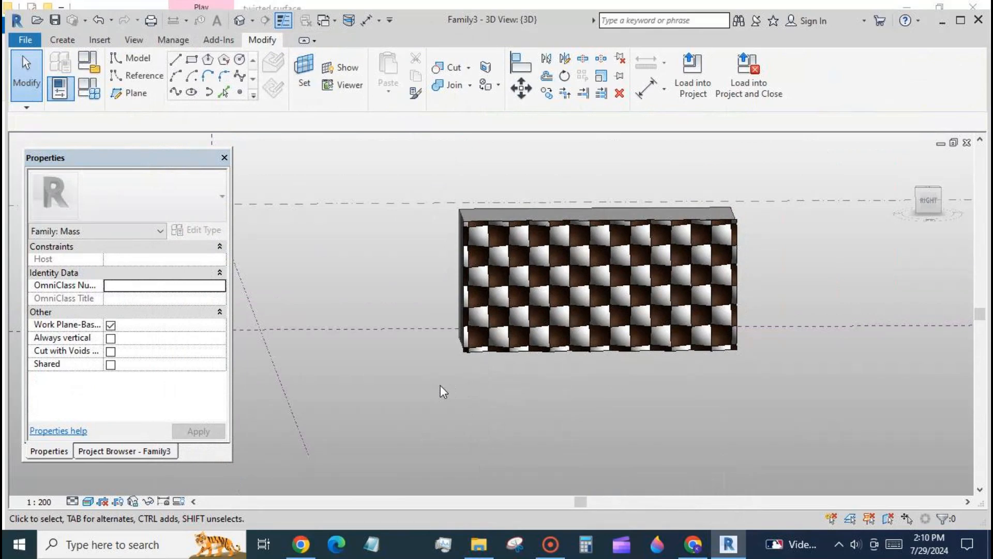
{"action": "scroll", "coordinate": [530, 181], "scroll_direction": "up", "scroll_amount": 2}
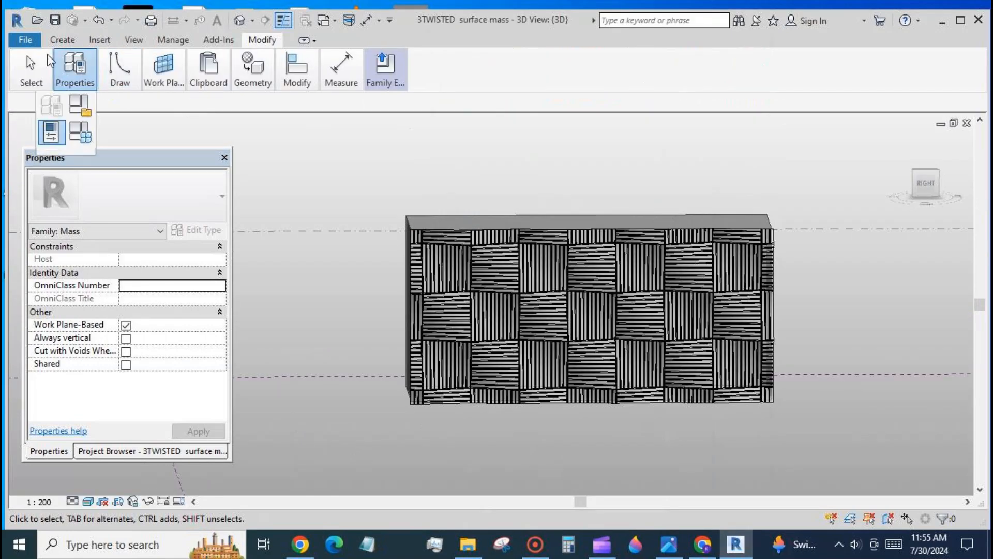
{"action": "left_click", "coordinate": [17, 100]}
{"action": "left_click", "coordinate": [26, 41]}
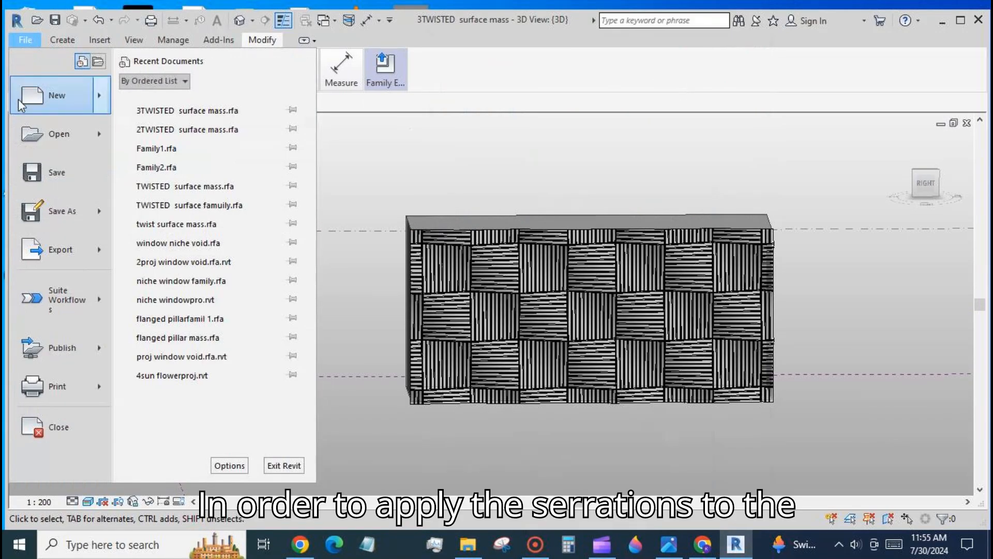
{"action": "mouse_move", "coordinate": [21, 103]}
{"action": "left_click", "coordinate": [175, 139]}
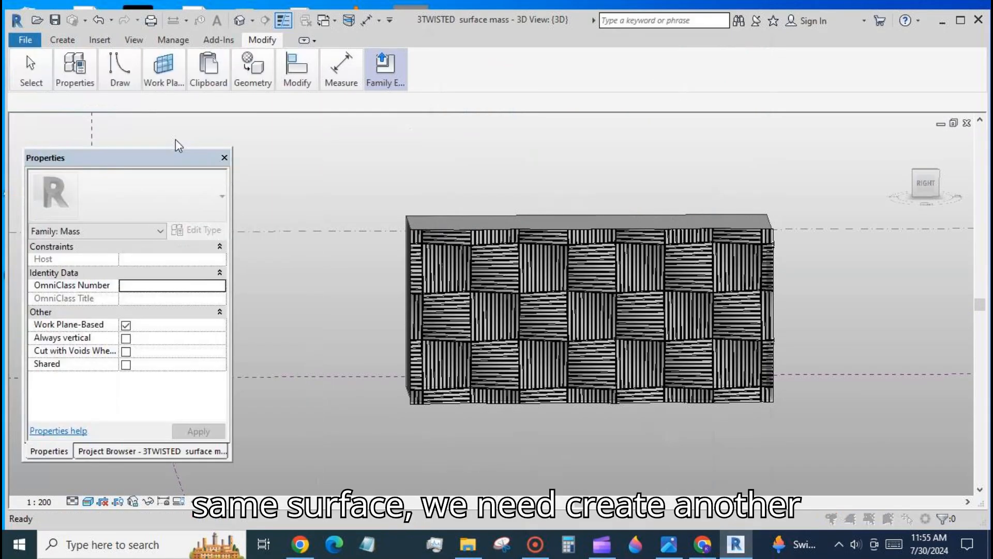
- Create a new family from the Metric Generic Model Adaptive template
{"action": "left_click", "coordinate": [310, 179]}
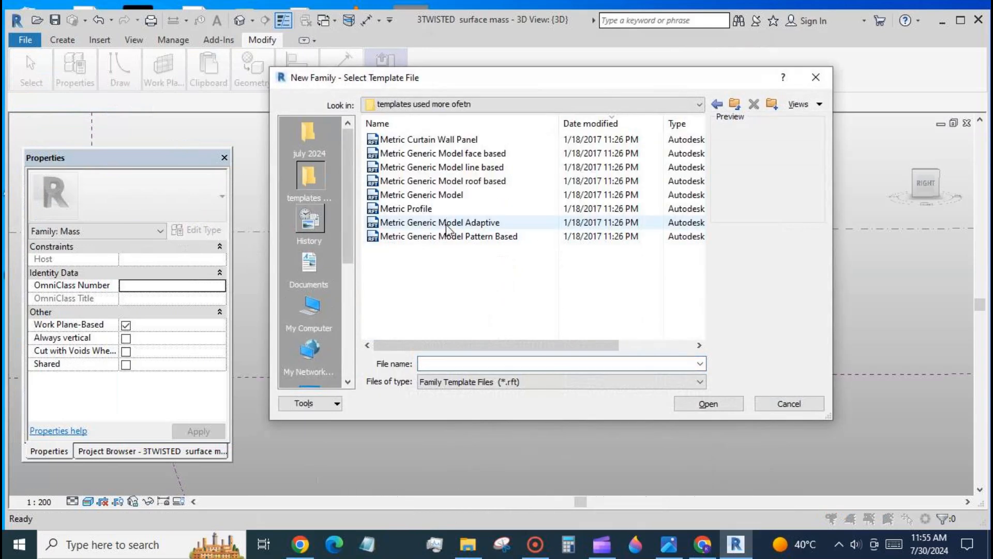
{"action": "left_click", "coordinate": [449, 223]}
{"action": "left_click", "coordinate": [704, 403]}
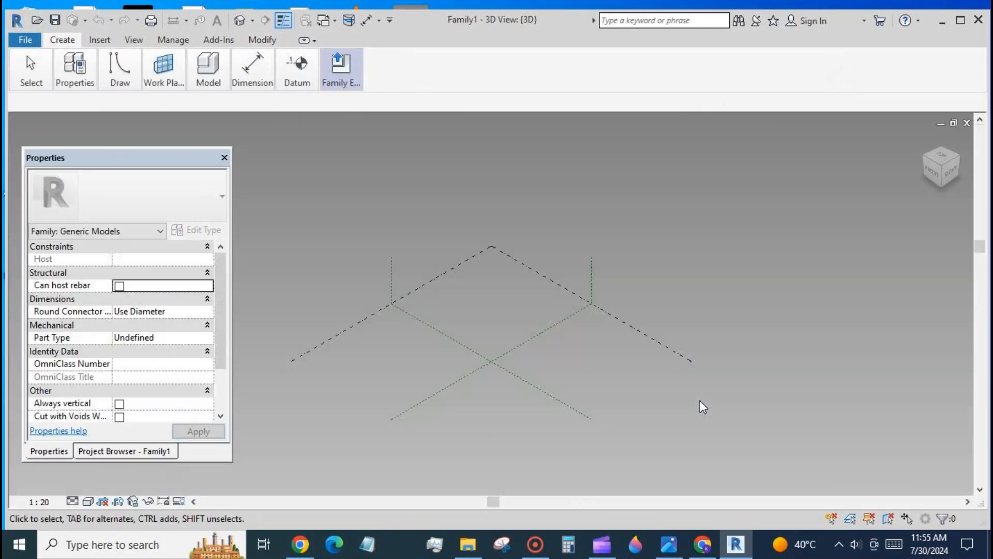
- Place five reference points in a row on the reference level
{"action": "left_click", "coordinate": [305, 40]}
{"action": "left_click", "coordinate": [239, 92]}
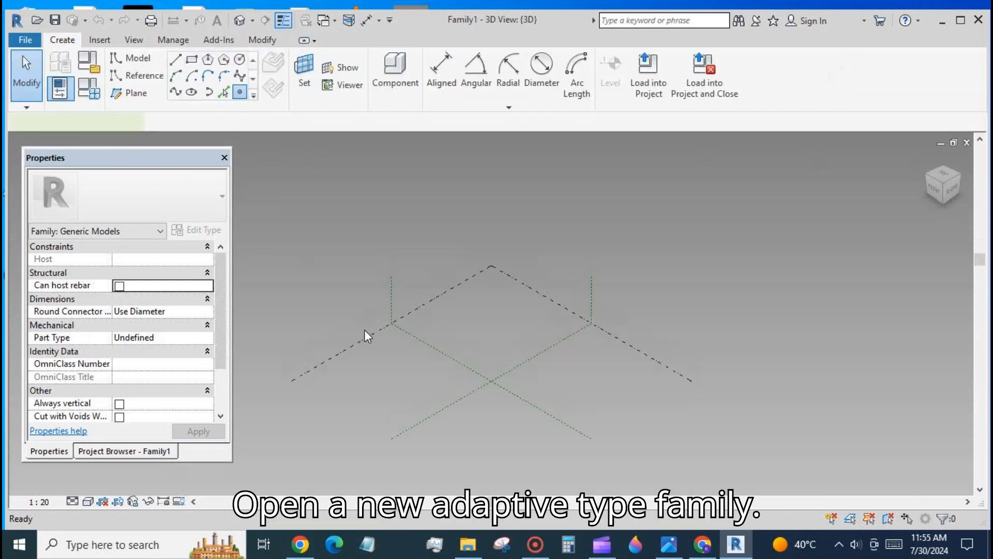
{"action": "left_click", "coordinate": [534, 374]}
{"action": "left_click", "coordinate": [548, 375]}
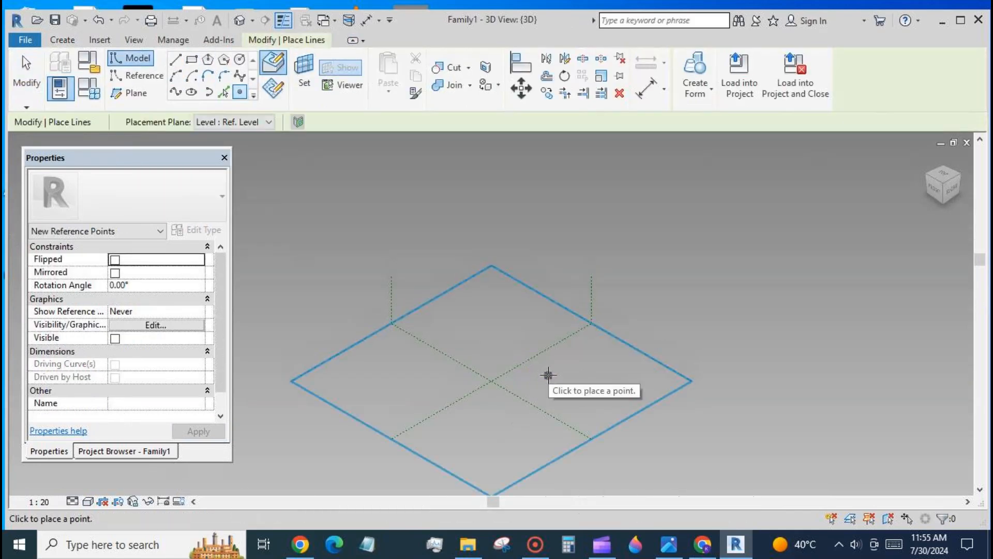
{"action": "left_click", "coordinate": [559, 375]}
{"action": "left_click", "coordinate": [568, 374]}
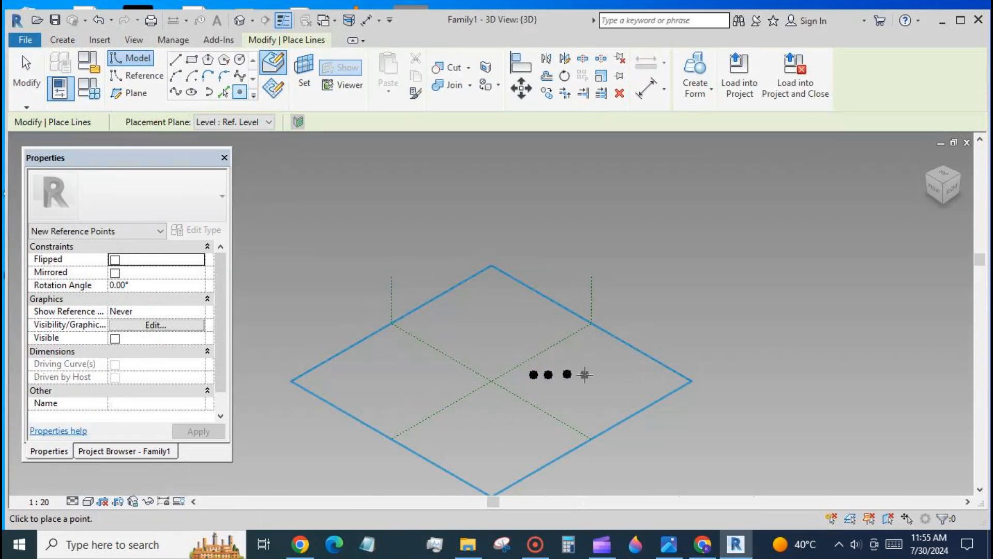
{"action": "left_click", "coordinate": [585, 374]}
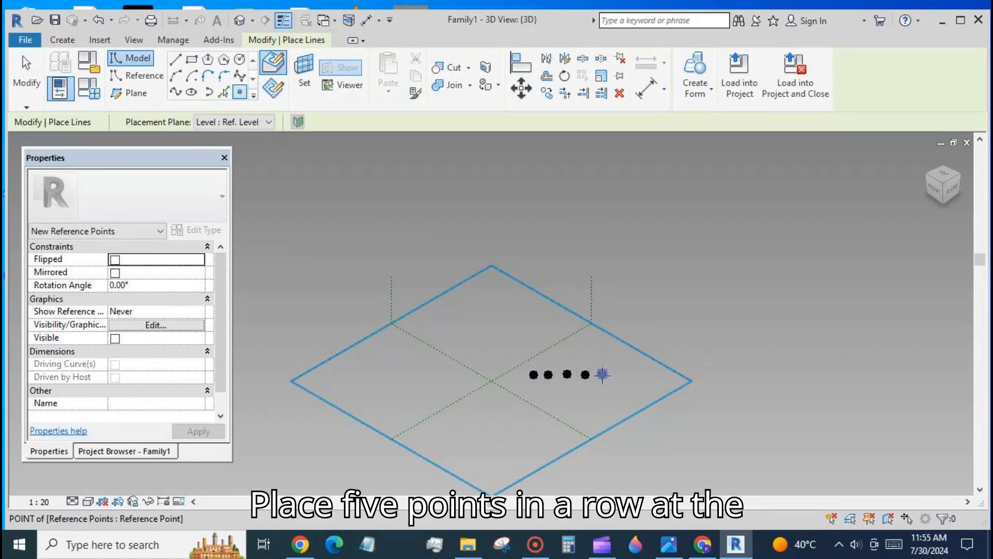
{"action": "left_click", "coordinate": [602, 374]}
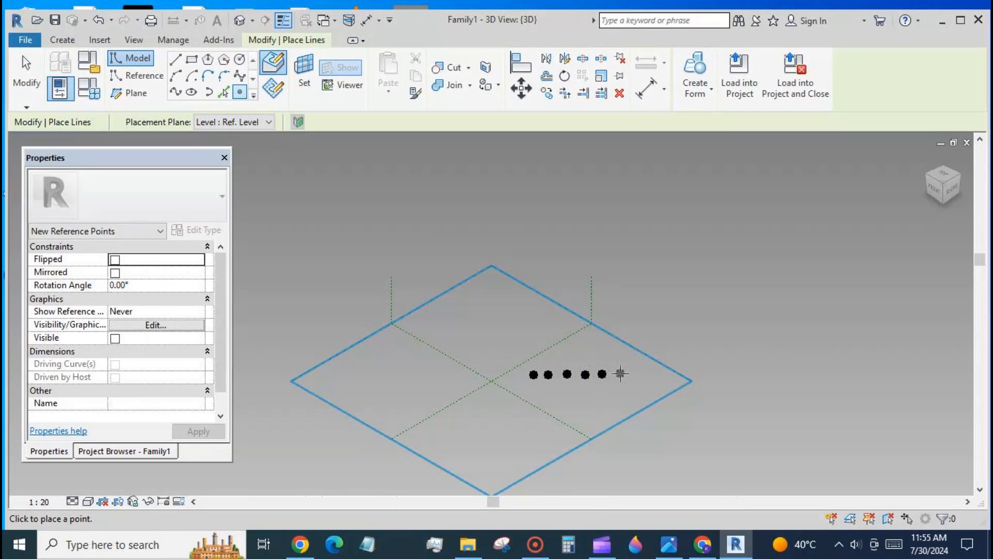
{"action": "left_click", "coordinate": [26, 68]}
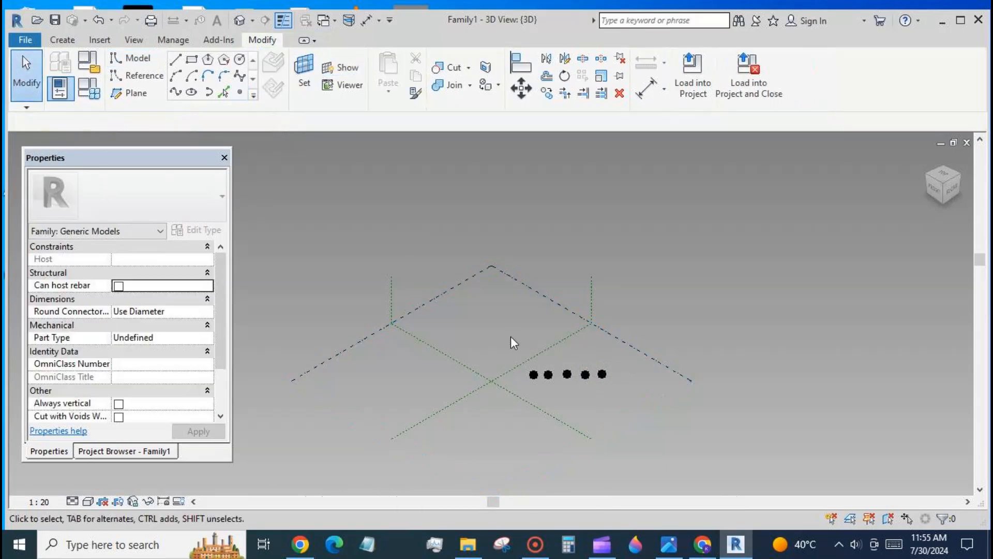
- Select all five points and make them adaptive
{"action": "left_click_drag", "start_coordinate": [510, 336], "coordinate": [619, 390]}
{"action": "left_click", "coordinate": [713, 67]}
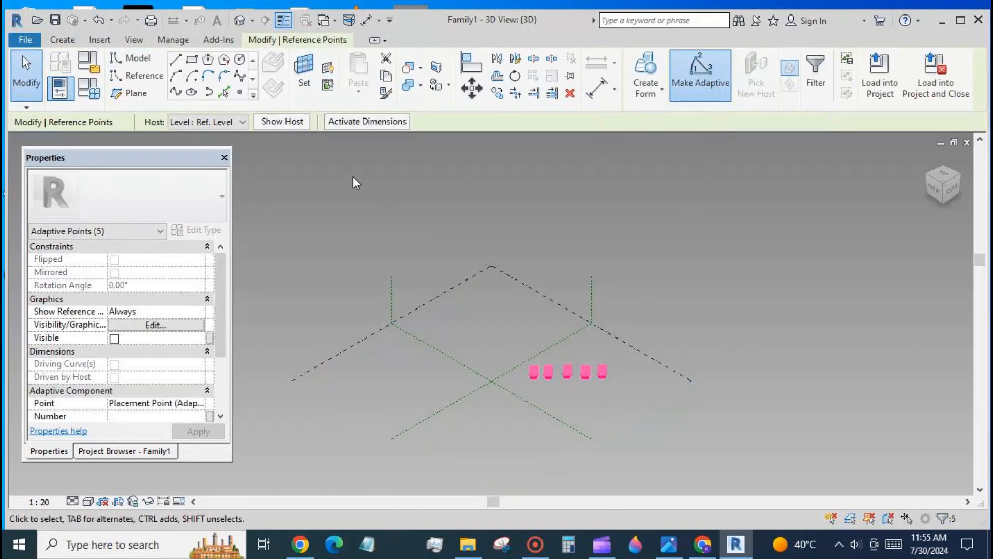
- Join the adaptive points with a spline through points and make it a reference line
{"action": "left_click", "coordinate": [176, 91]}
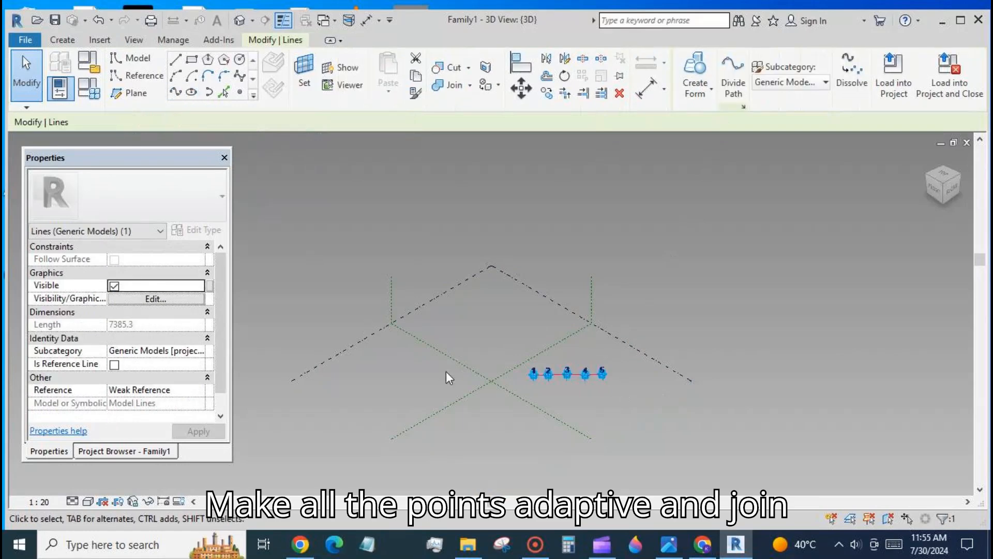
{"action": "left_click", "coordinate": [115, 364]}
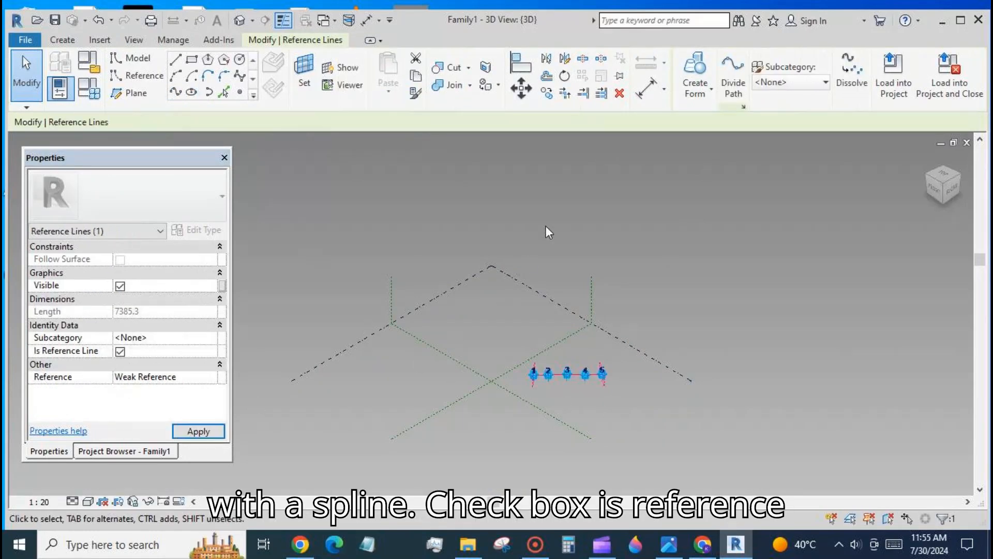
- Place a reference point on the spline just beside adaptive point 1
{"action": "scroll", "coordinate": [567, 321], "scroll_direction": "down", "scroll_amount": 2}
{"action": "middle_click_drag", "start_coordinate": [707, 380], "coordinate": [623, 329], "text": "shift"}
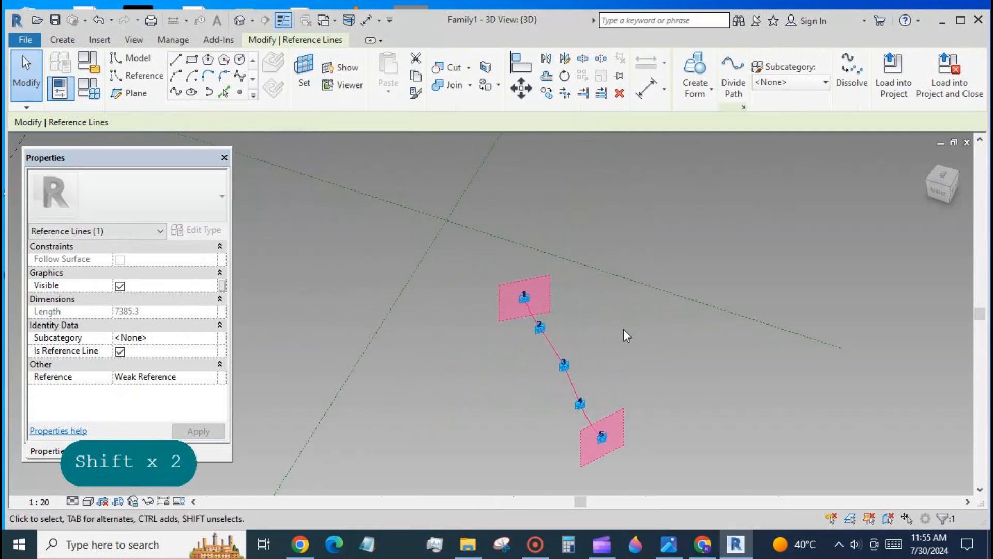
{"action": "left_click", "coordinate": [561, 275]}
{"action": "left_click", "coordinate": [240, 92]}
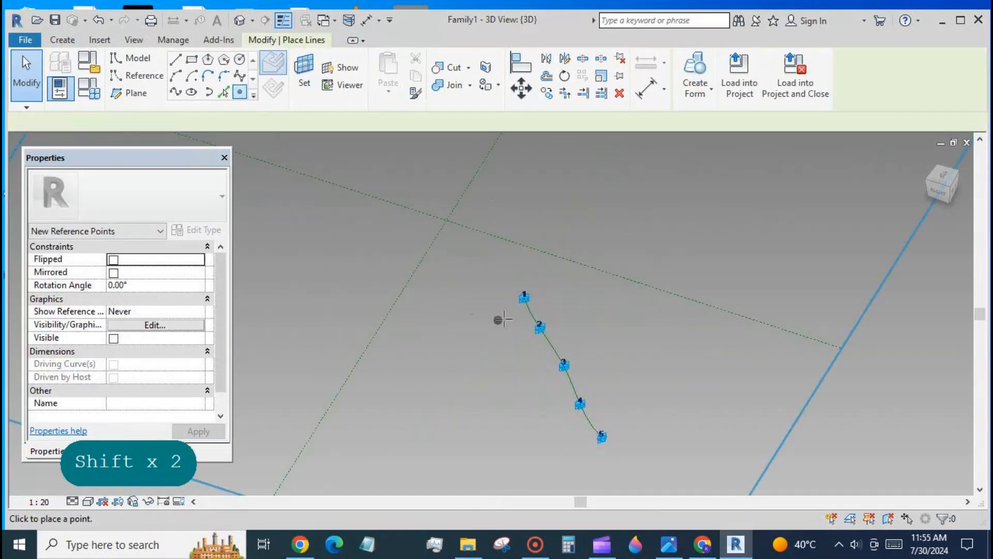
{"action": "left_click", "coordinate": [528, 306]}
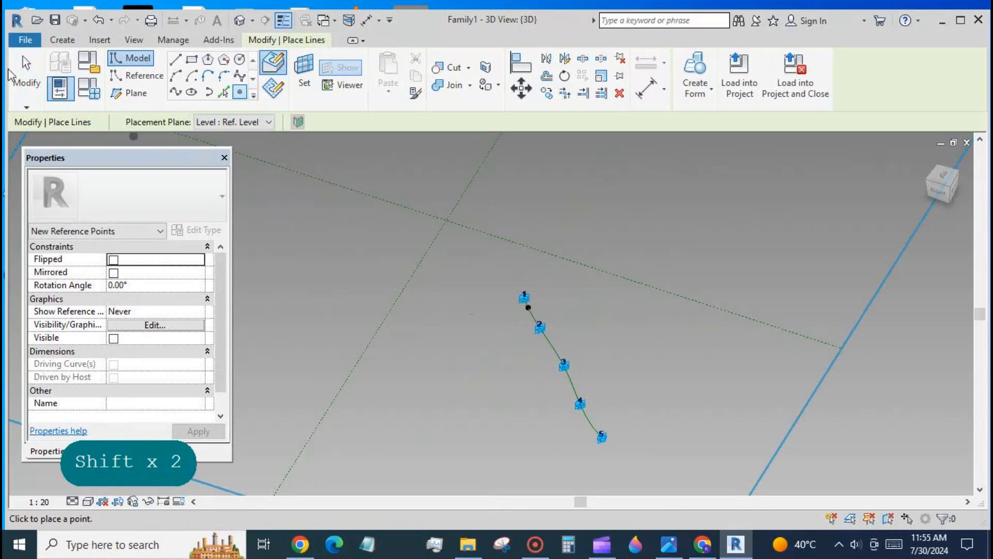
{"action": "left_click", "coordinate": [23, 62]}
- Set the work plane to the new point's plane and draw a circle of about 406 radius on it
{"action": "left_click", "coordinate": [304, 77]}
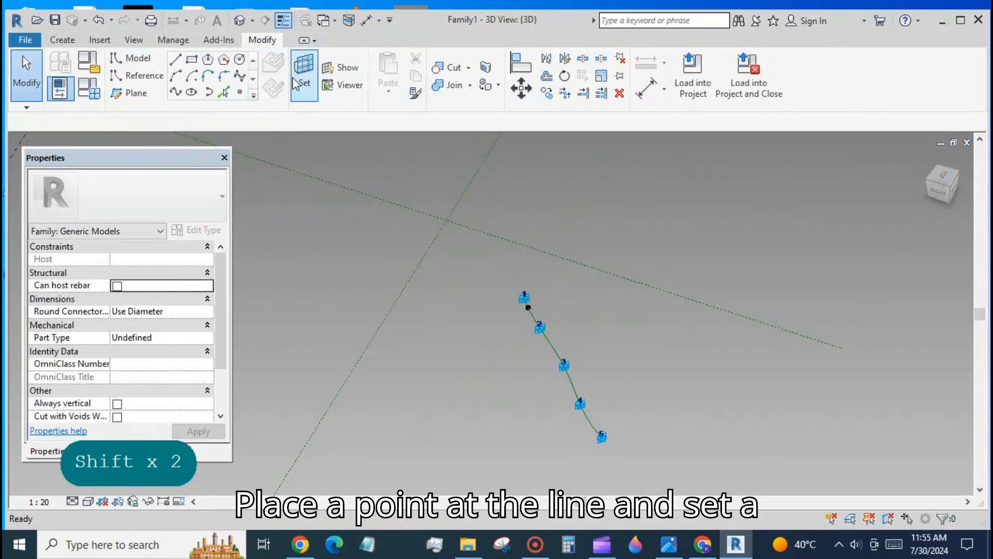
{"action": "left_click", "coordinate": [527, 306]}
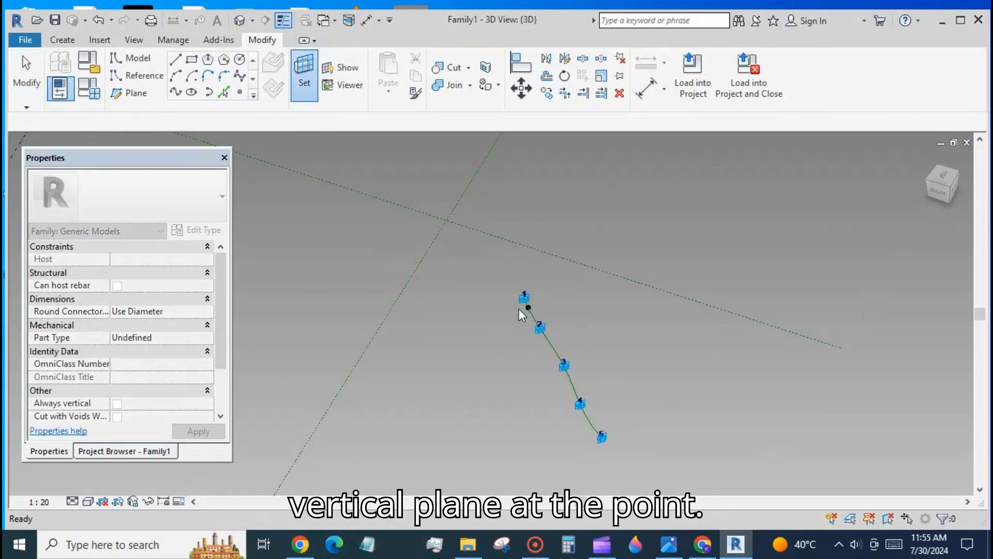
{"action": "left_click", "coordinate": [241, 60]}
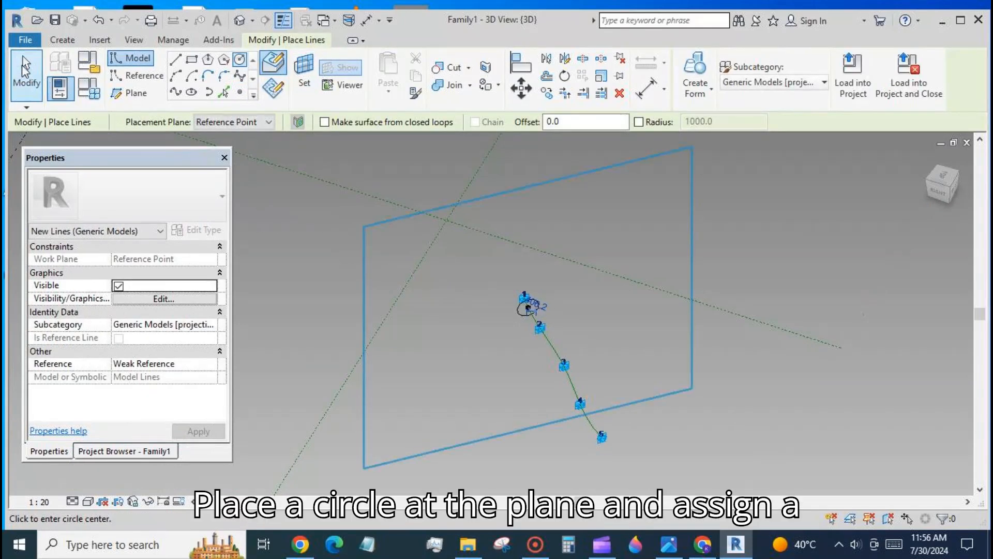
{"action": "left_click", "coordinate": [26, 74]}
{"action": "left_click", "coordinate": [520, 311]}
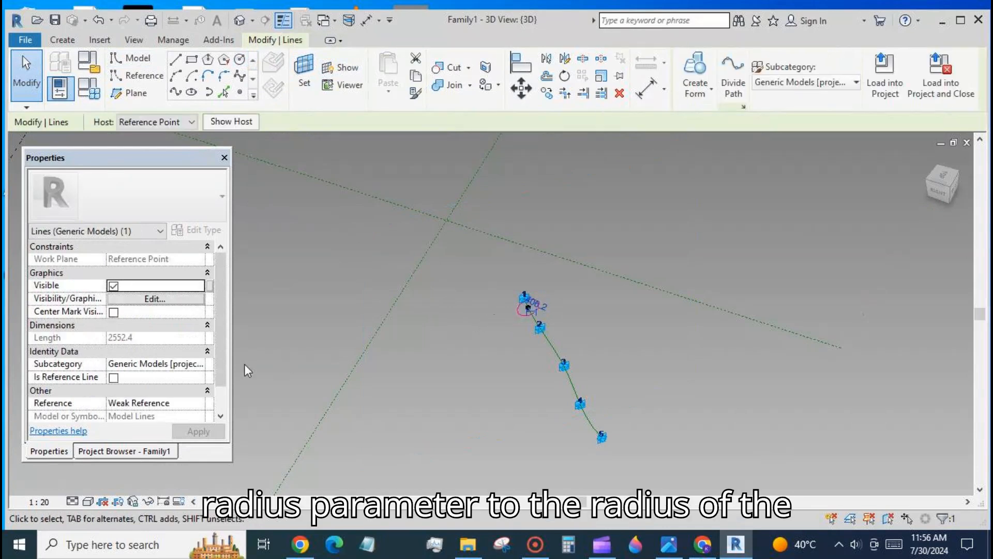
{"action": "scroll", "coordinate": [574, 311], "scroll_direction": "up", "scroll_amount": 2}
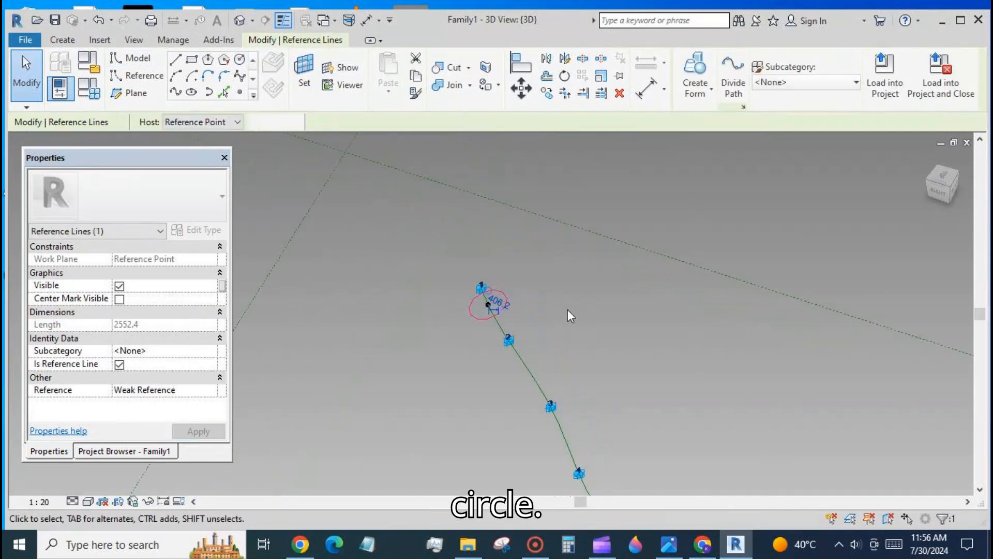
- Label the circle's radius dimension with a new type parameter named RAD
{"action": "left_click", "coordinate": [497, 311]}
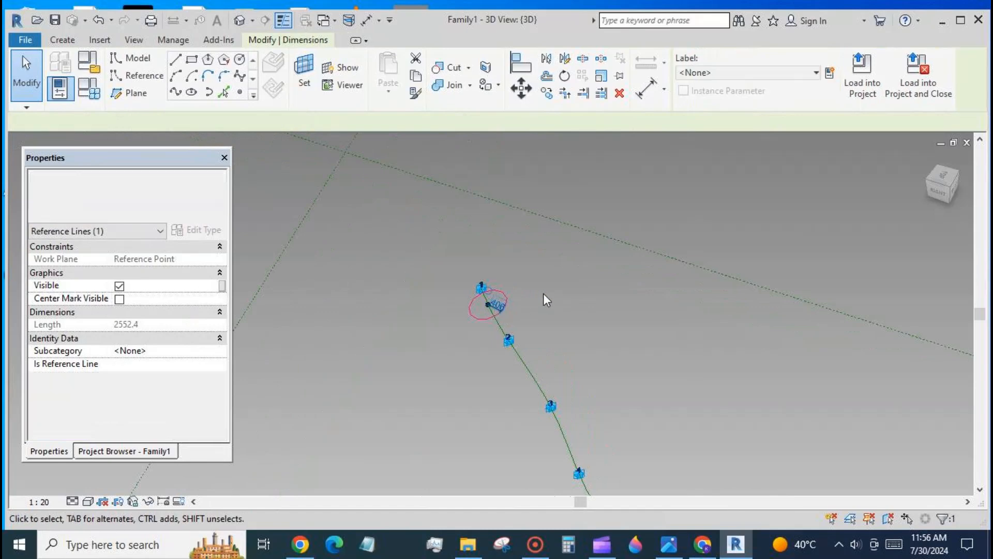
{"action": "left_click", "coordinate": [828, 75]}
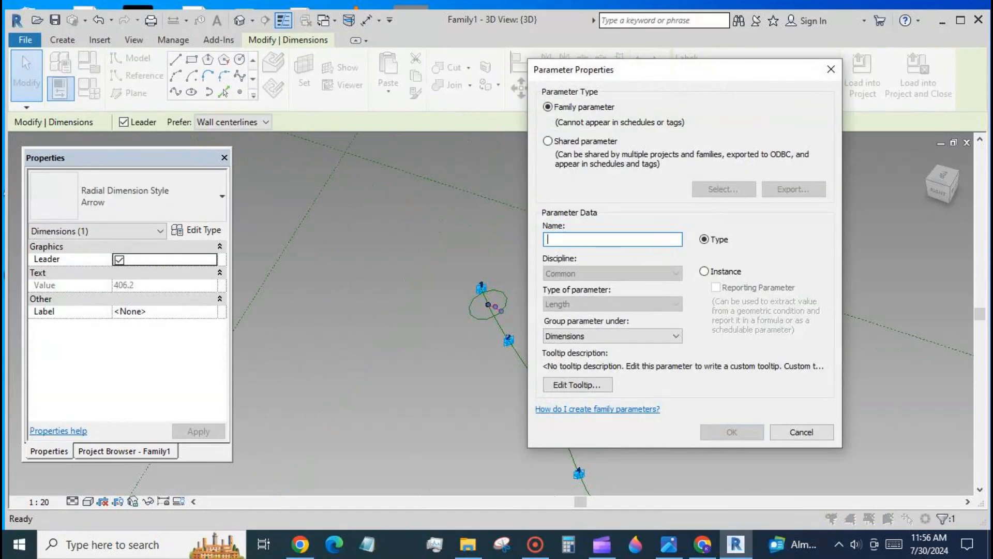
{"action": "type", "text": "RAD"}
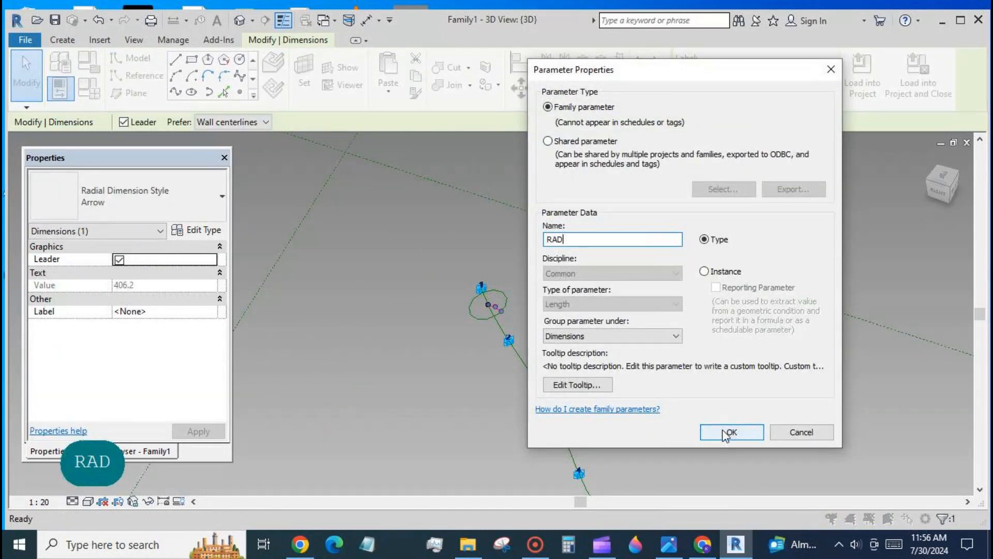
{"action": "left_click", "coordinate": [726, 432]}
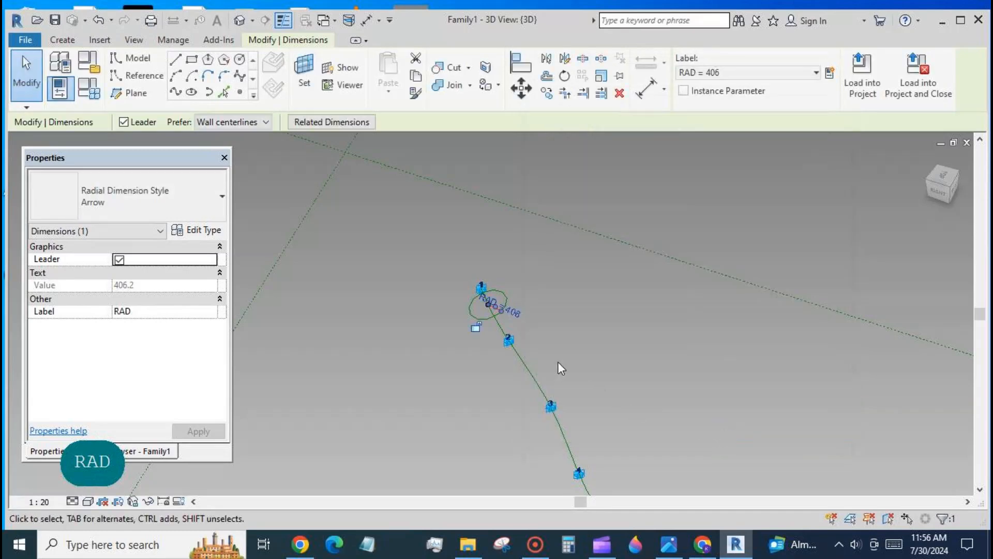
- Copy the hosted point and its circle to a spot beside the spline
{"action": "left_click_drag", "start_coordinate": [459, 290], "coordinate": [531, 327]}
{"action": "left_click", "coordinate": [546, 92]}
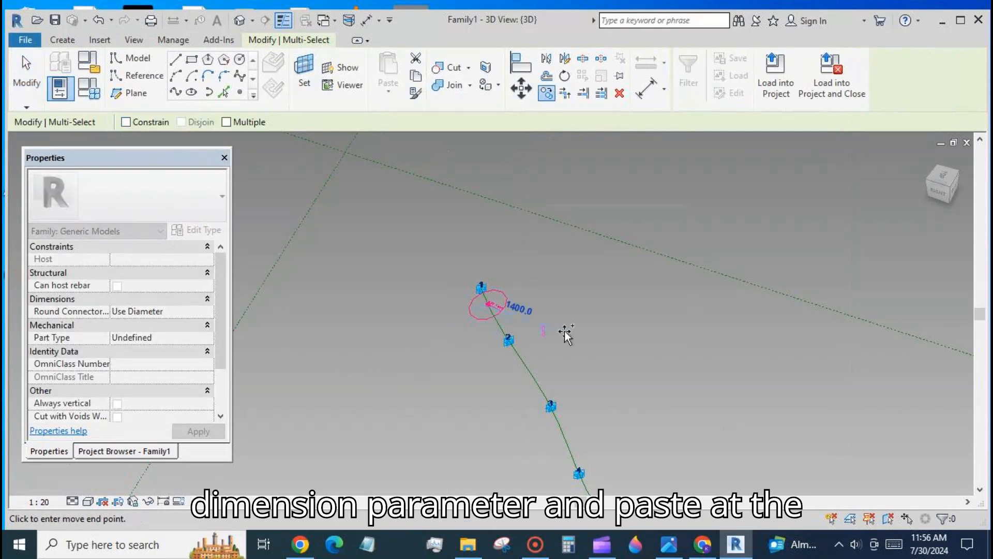
{"action": "left_click", "coordinate": [644, 323]}
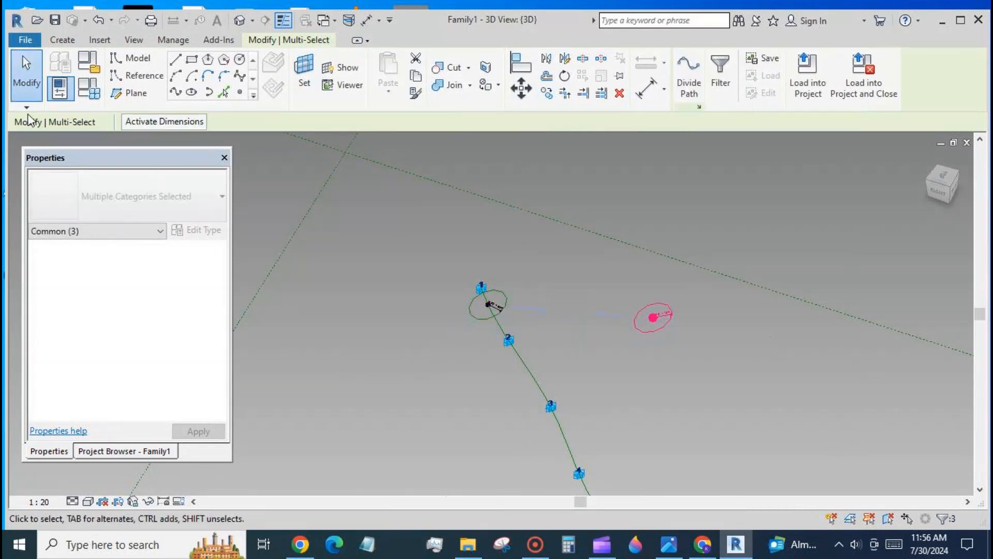
{"action": "left_click", "coordinate": [26, 78]}
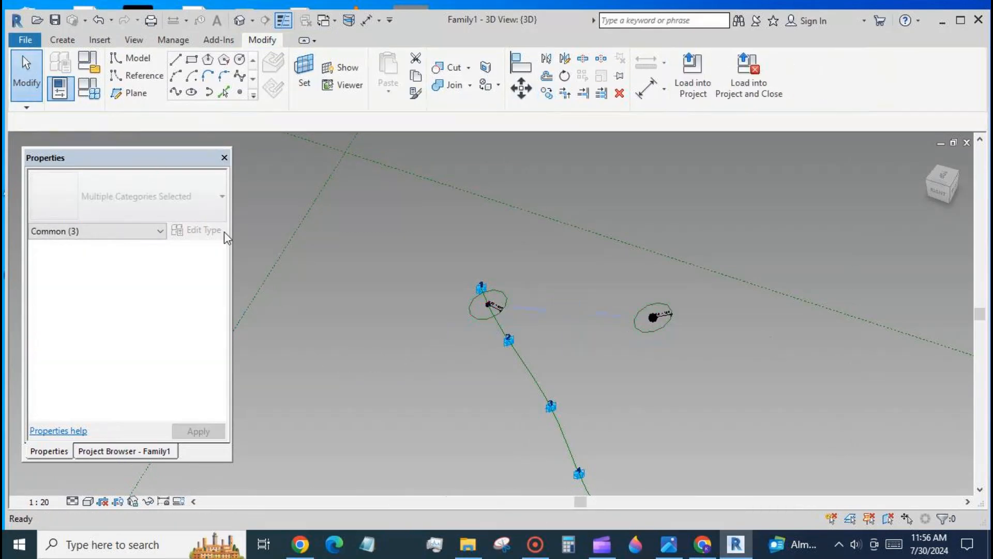
- Rehost the copied point onto the spline near adaptive point 5
{"action": "left_click", "coordinate": [653, 315]}
{"action": "left_click", "coordinate": [799, 90]}
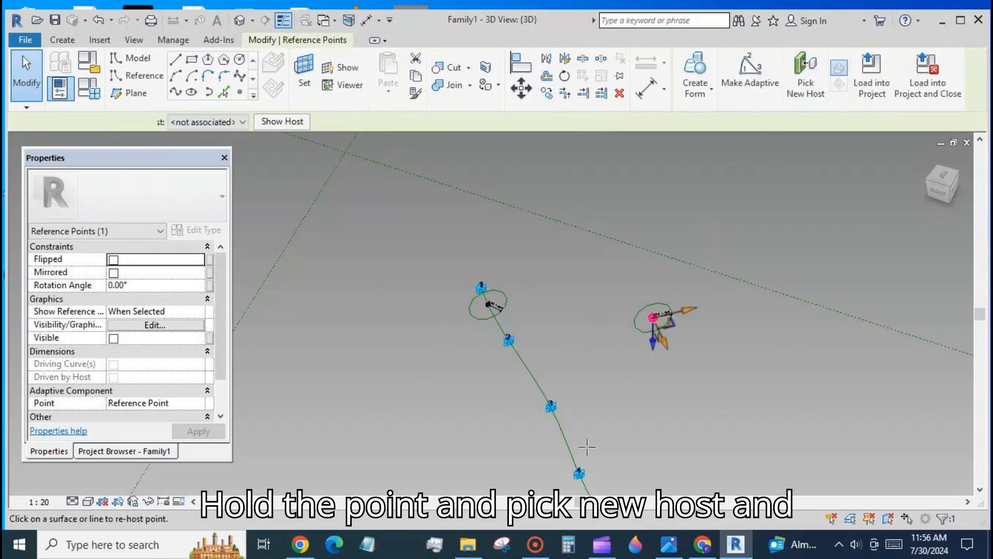
{"action": "scroll", "coordinate": [338, 254], "scroll_direction": "down", "scroll_amount": 3}
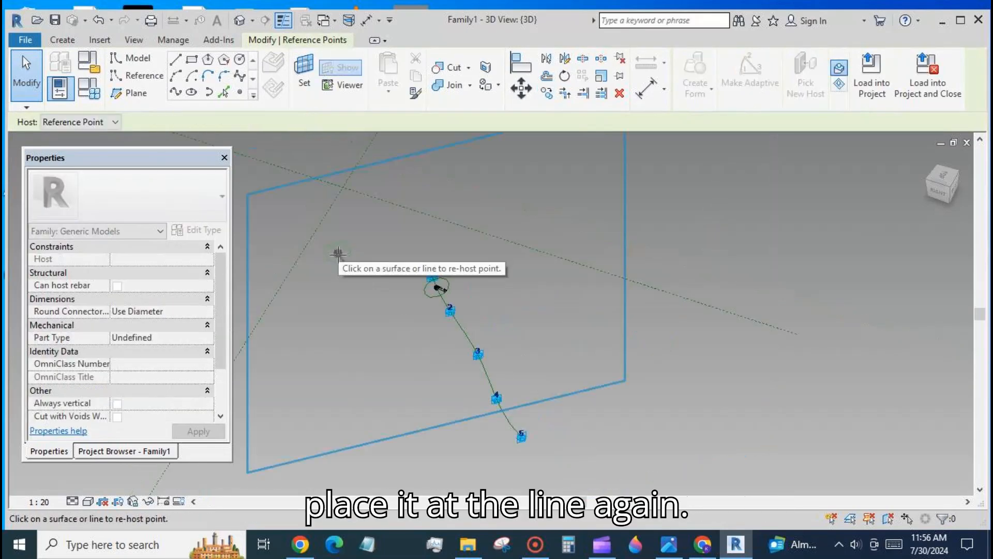
{"action": "left_click", "coordinate": [505, 418]}
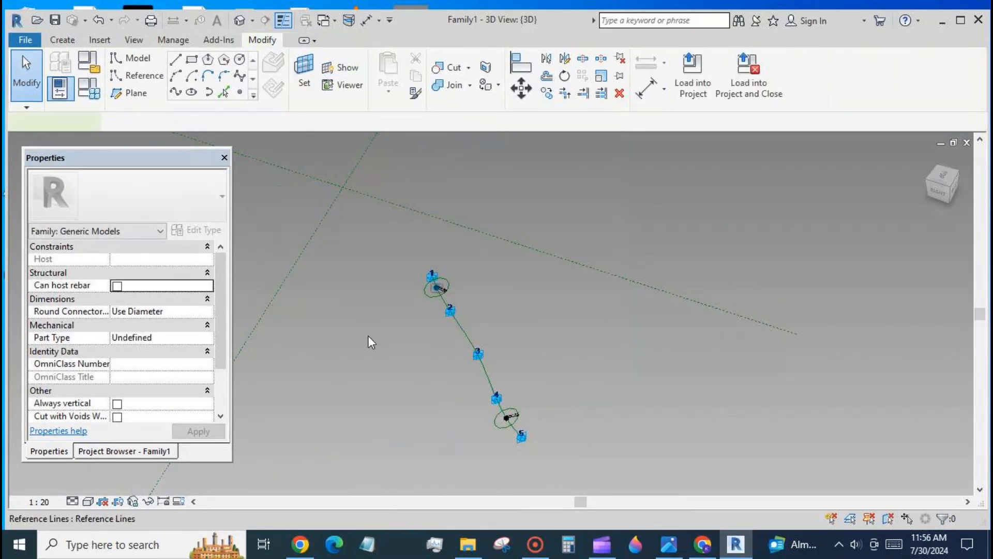
- Set the first circle point's normalized curve parameter to 0
{"action": "left_click", "coordinate": [440, 288]}
{"action": "left_click", "coordinate": [167, 415]}
{"action": "scroll", "coordinate": [169, 422], "scroll_direction": "down", "scroll_amount": 1}
{"action": "type", "text": "0"}
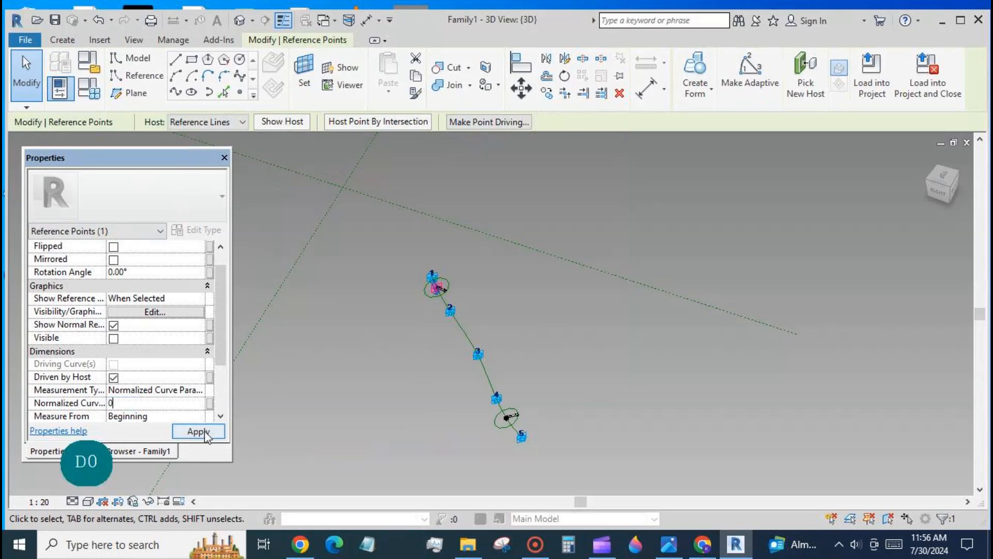
{"action": "left_click", "coordinate": [199, 431]}
{"action": "left_click", "coordinate": [494, 427]}
{"action": "left_click", "coordinate": [500, 417]}
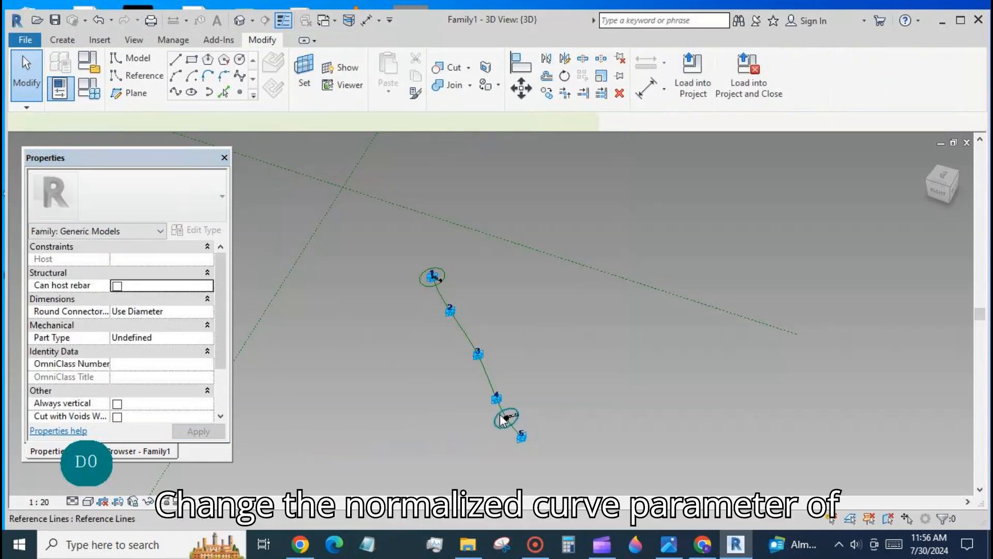
{"action": "left_click", "coordinate": [491, 432]}
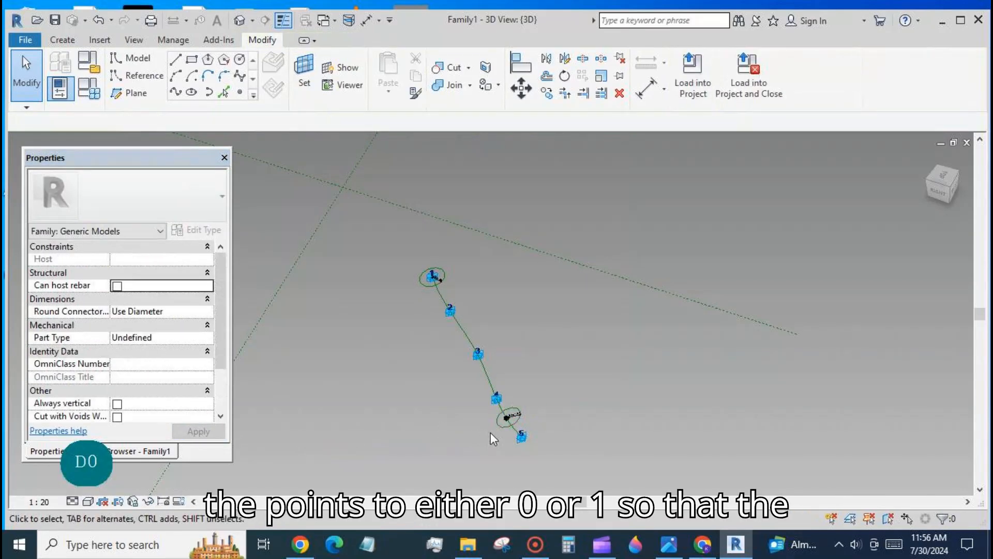
{"action": "left_click", "coordinate": [97, 19]}
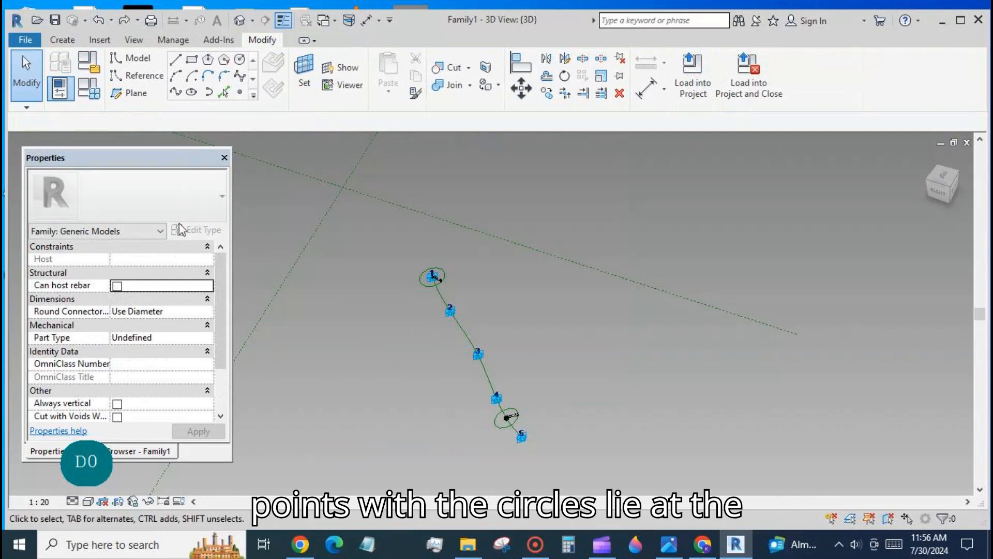
- Set the second circle point's normalized curve parameter to 1
{"action": "left_click", "coordinate": [504, 418]}
{"action": "double_click", "coordinate": [167, 417]}
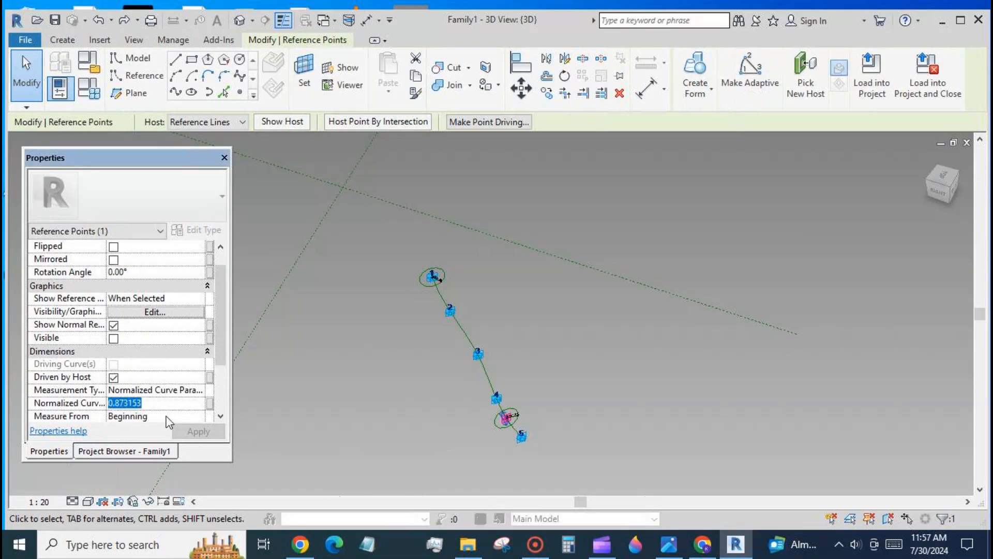
{"action": "type", "text": "1"}
{"action": "left_click", "coordinate": [198, 431]}
{"action": "left_click", "coordinate": [406, 334]}
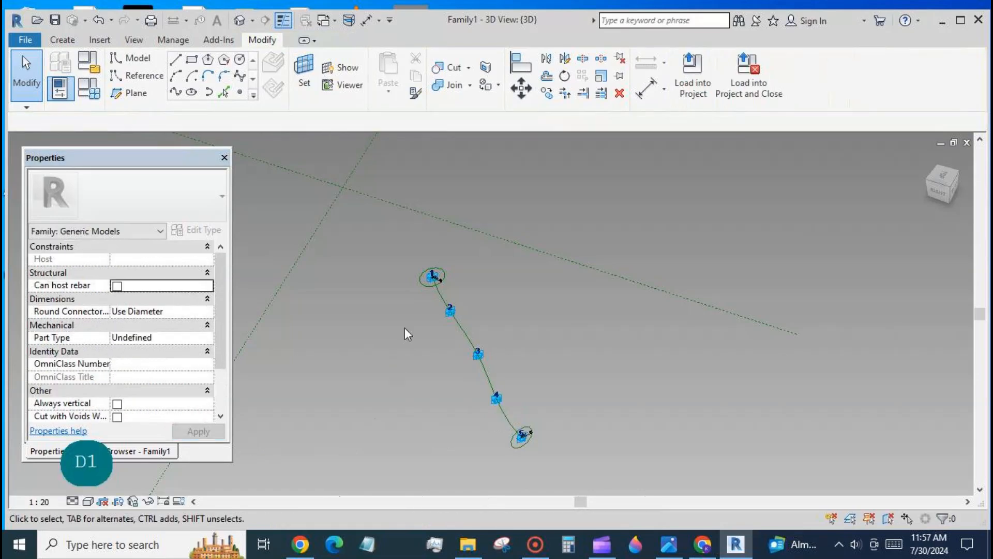
- Create a tube form from the spline and the two end circles
{"action": "left_click", "coordinate": [423, 285]}
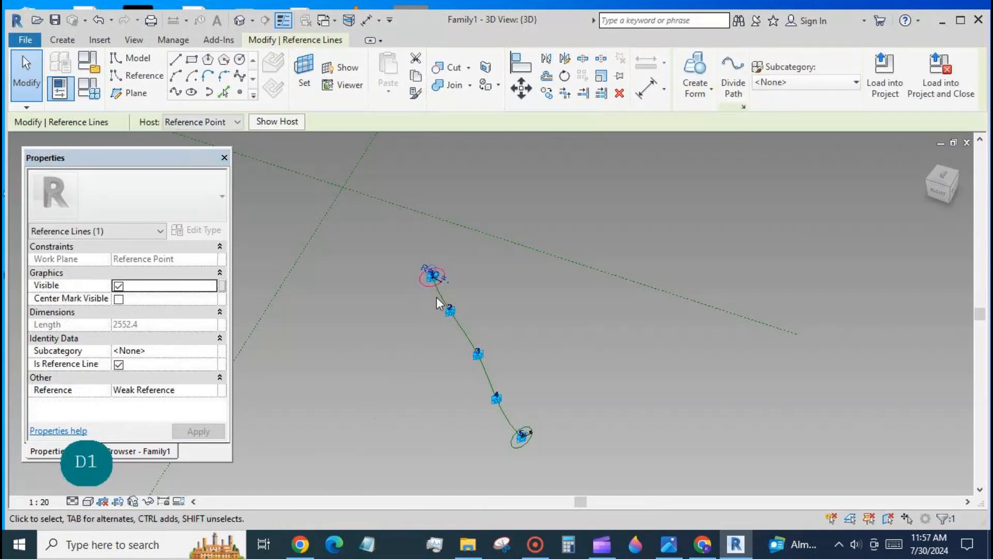
{"action": "left_click", "coordinate": [489, 381], "text": "ctrl"}
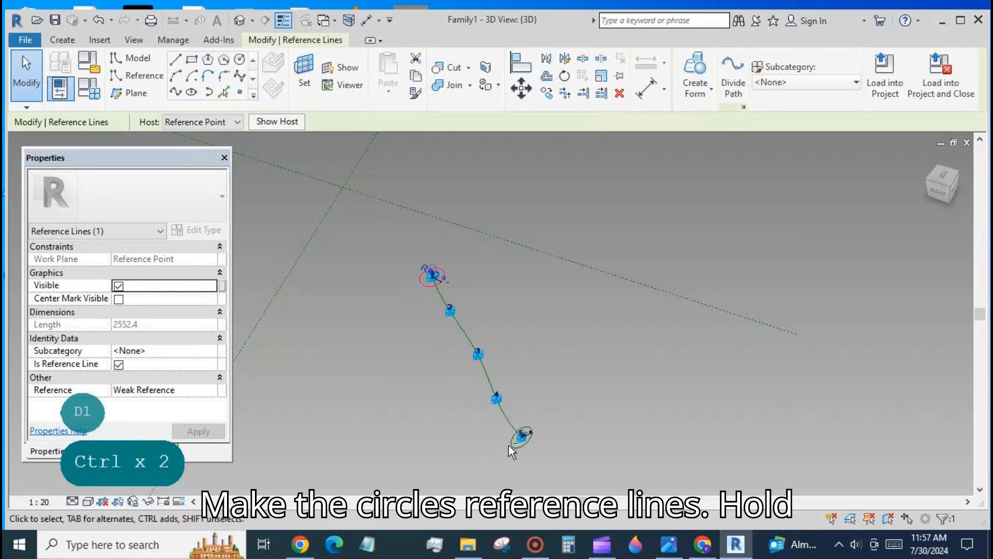
{"action": "left_click", "coordinate": [502, 410], "text": "ctrl"}
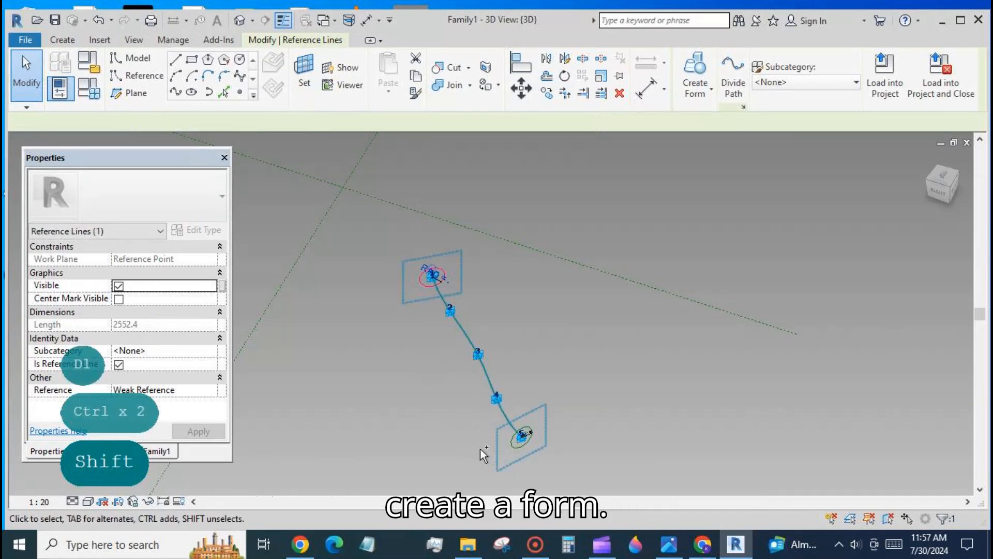
{"action": "left_click", "coordinate": [515, 448], "text": "ctrl"}
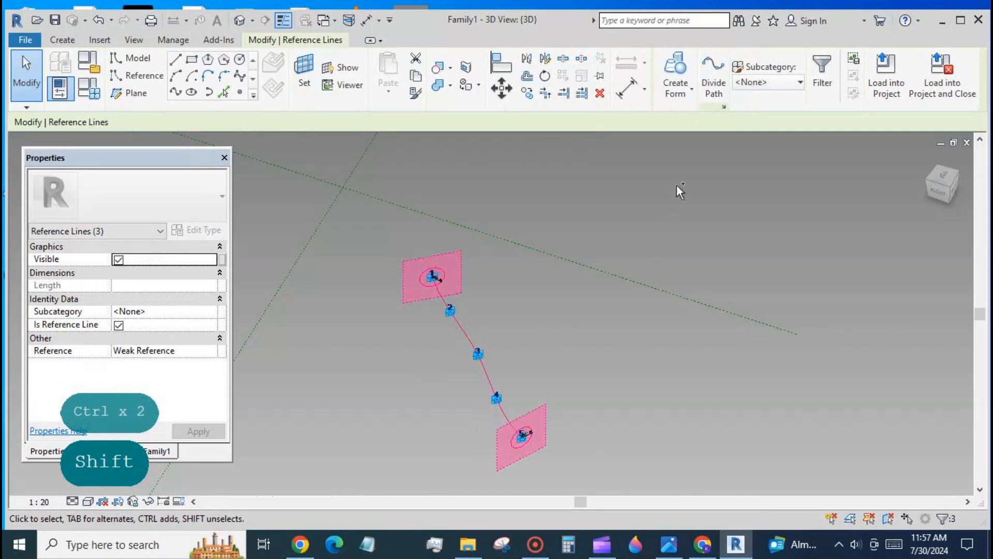
{"action": "left_click", "coordinate": [675, 70]}
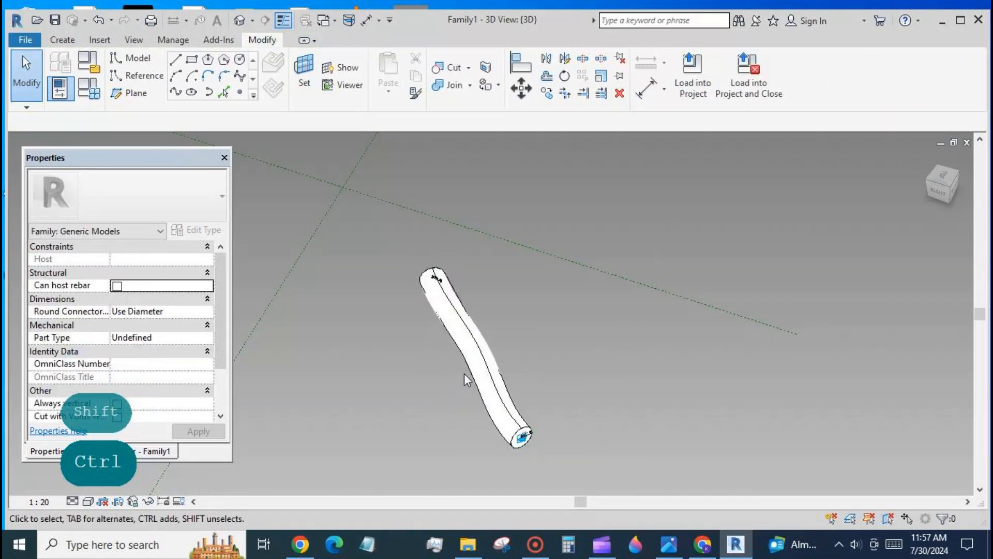
- Associate the tube form's material with a new family parameter named MAT
{"action": "left_click", "coordinate": [476, 379]}
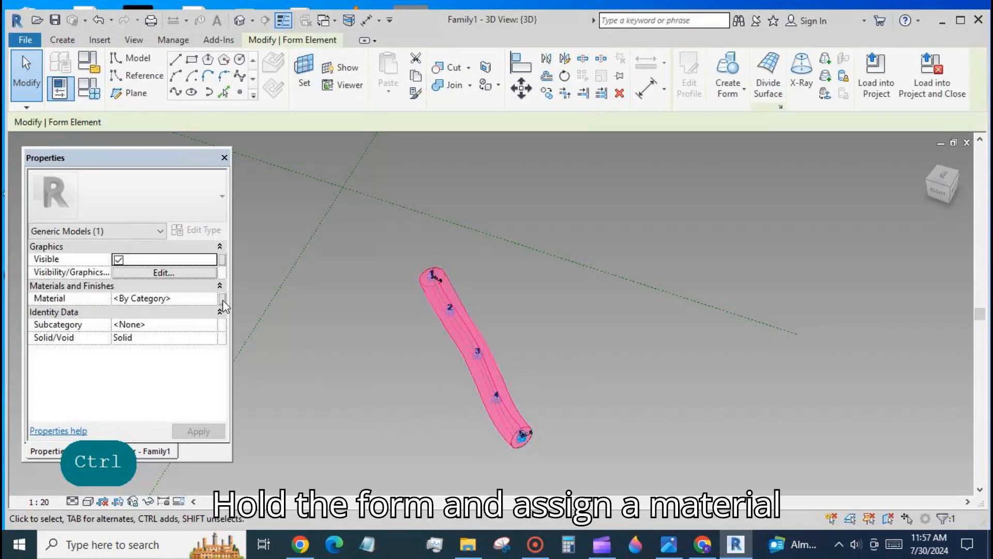
{"action": "left_click", "coordinate": [223, 300]}
{"action": "left_click", "coordinate": [150, 417]}
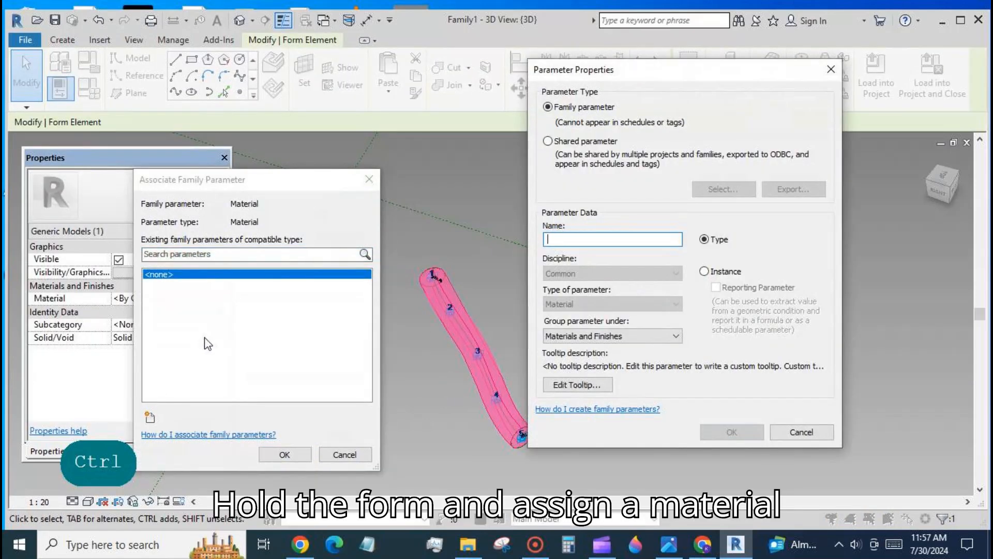
{"action": "type", "text": "MAT"}
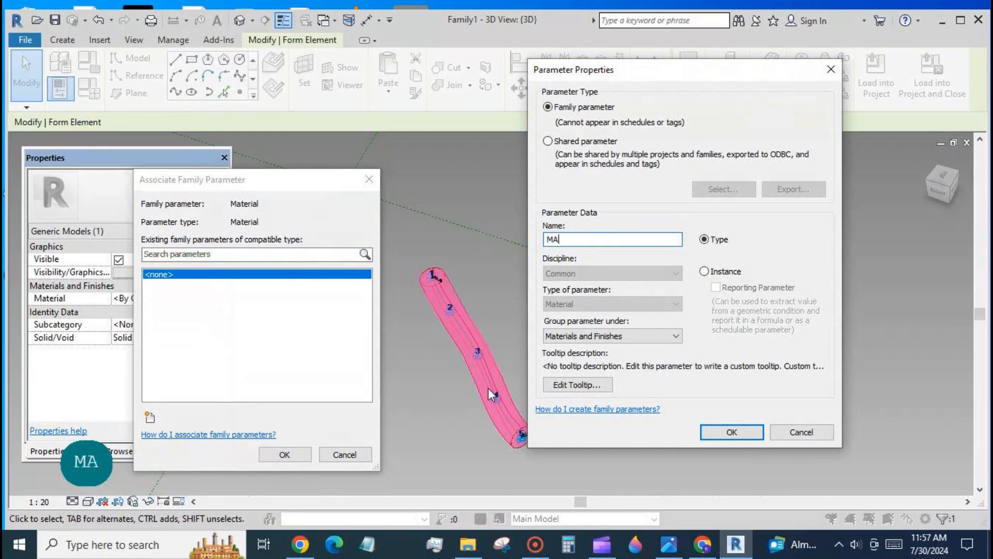
{"action": "left_click", "coordinate": [731, 432]}
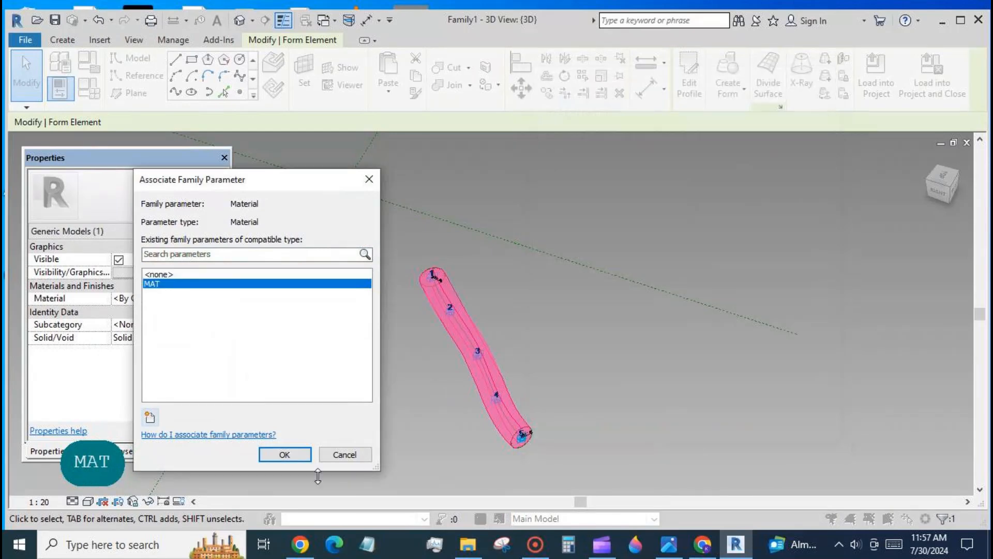
{"action": "left_click", "coordinate": [284, 454]}
- Switch to the TWISTED surface family and divide the pattern panel's surface
{"action": "left_click", "coordinate": [663, 383]}
{"action": "middle_click_drag", "start_coordinate": [660, 378], "coordinate": [609, 318], "text": "shift"}
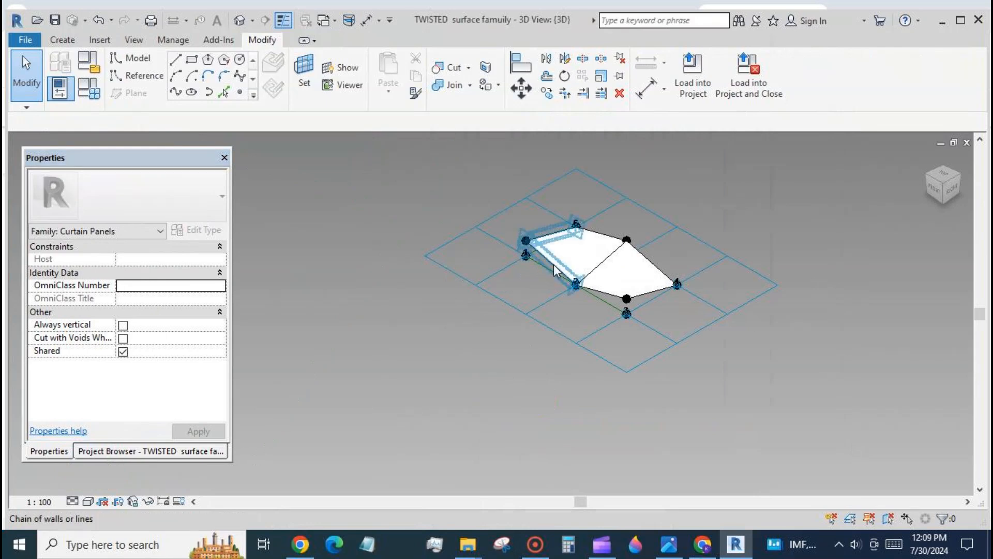
{"action": "key", "text": "Tab"}
{"action": "key", "text": "Tab"}
{"action": "left_click", "coordinate": [553, 266]}
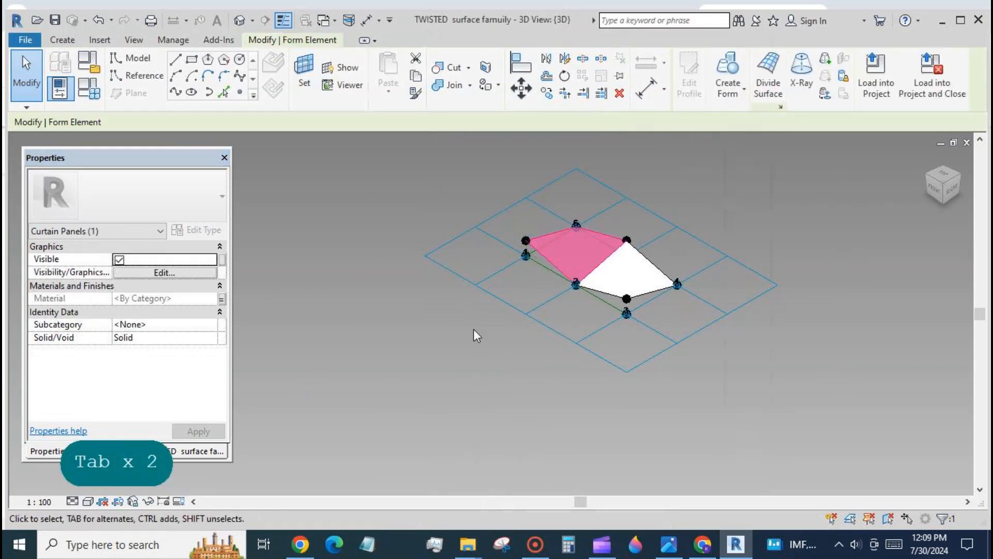
{"action": "left_click", "coordinate": [765, 96]}
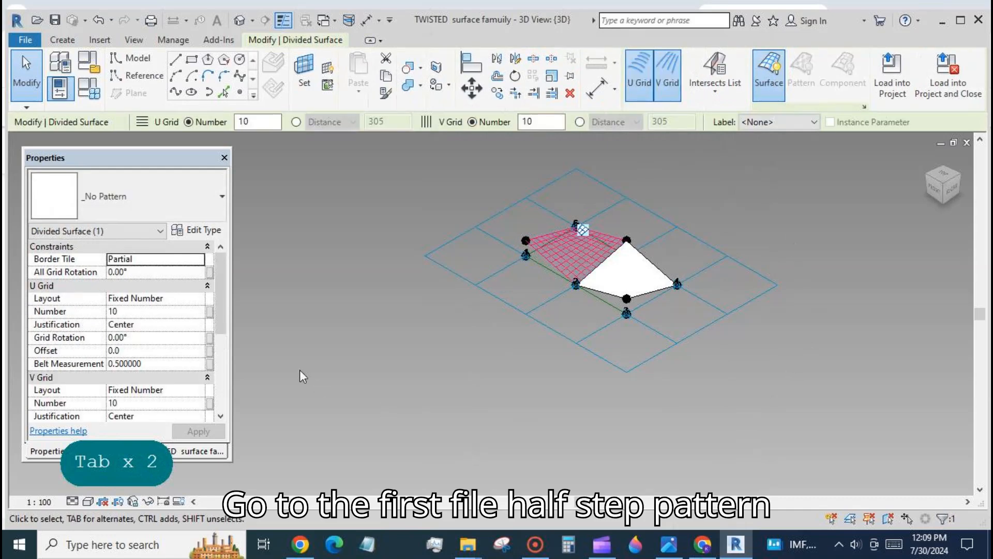
- Associate the divided surface's U Grid number with a new family parameter named u gr
{"action": "left_click", "coordinate": [210, 312]}
{"action": "left_click", "coordinate": [150, 416]}
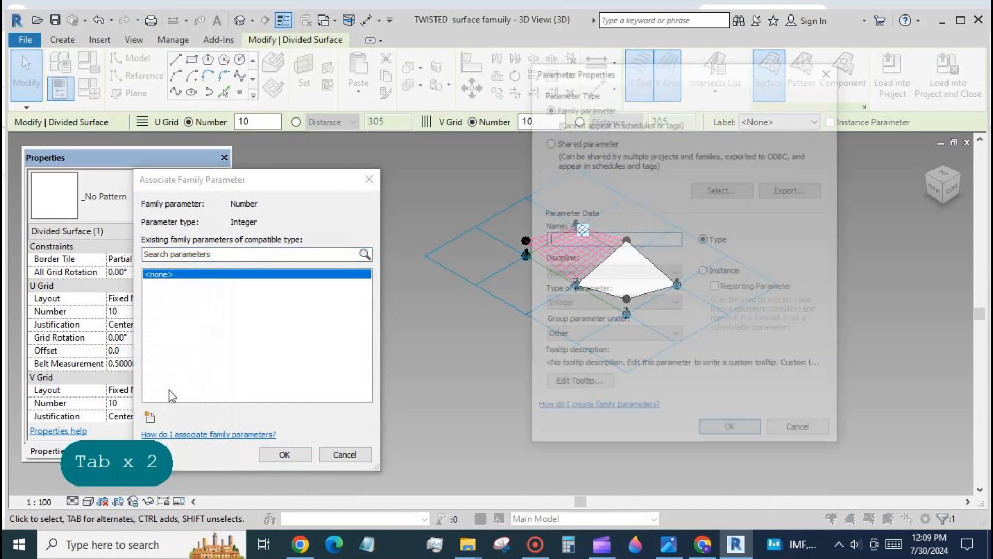
{"action": "type", "text": "u g"}
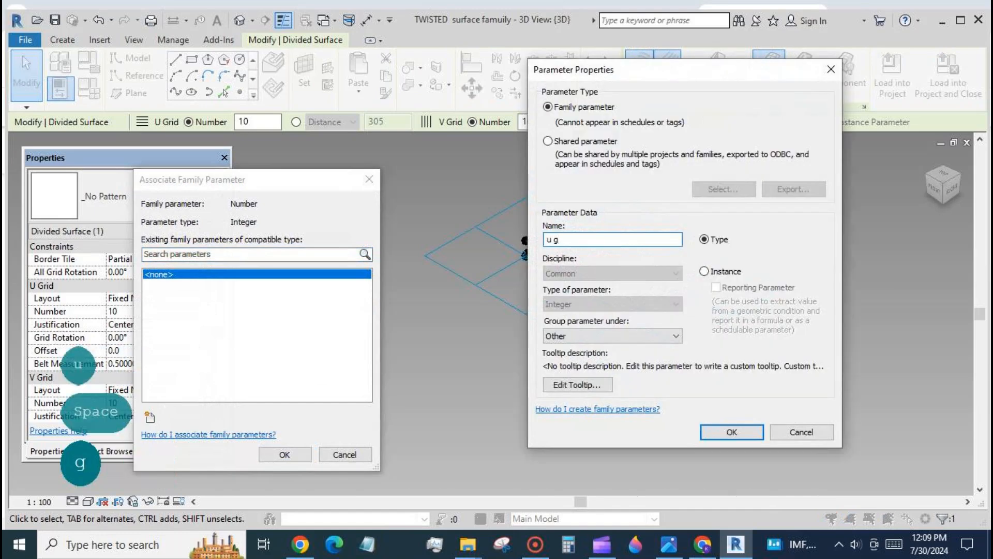
{"action": "type", "text": "r"}
{"action": "left_click", "coordinate": [731, 432]}
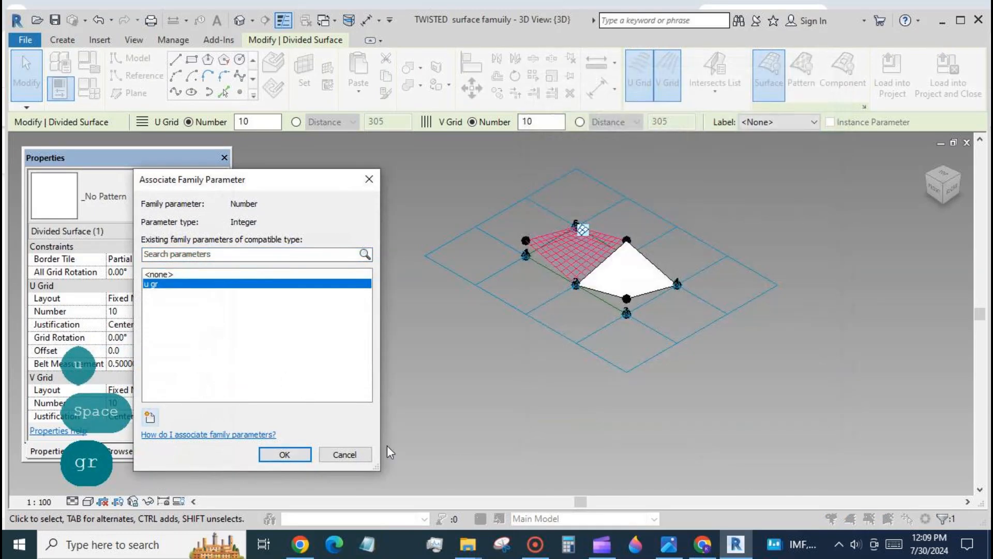
{"action": "left_click", "coordinate": [284, 454]}
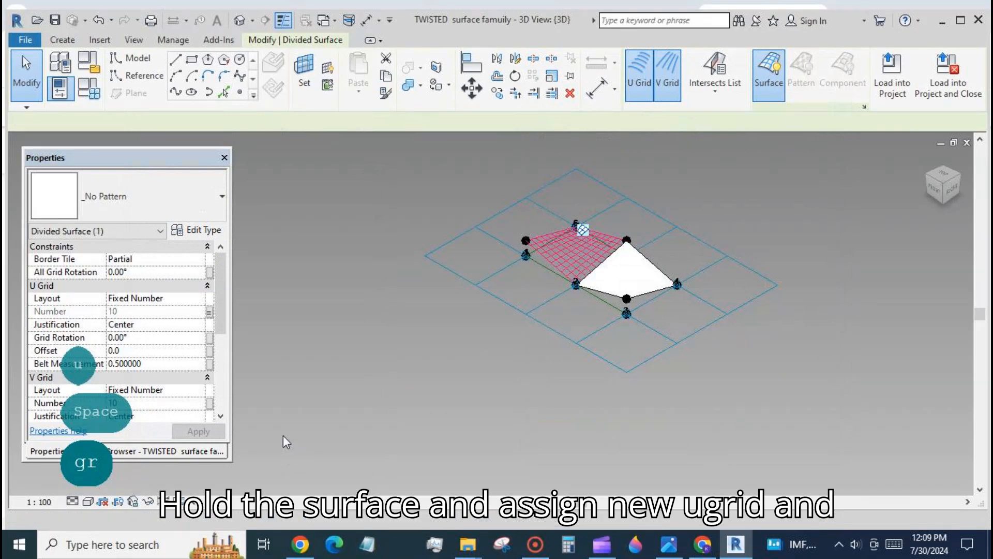
- Associate the V Grid number with a new family parameter named v gr
{"action": "left_click", "coordinate": [210, 403]}
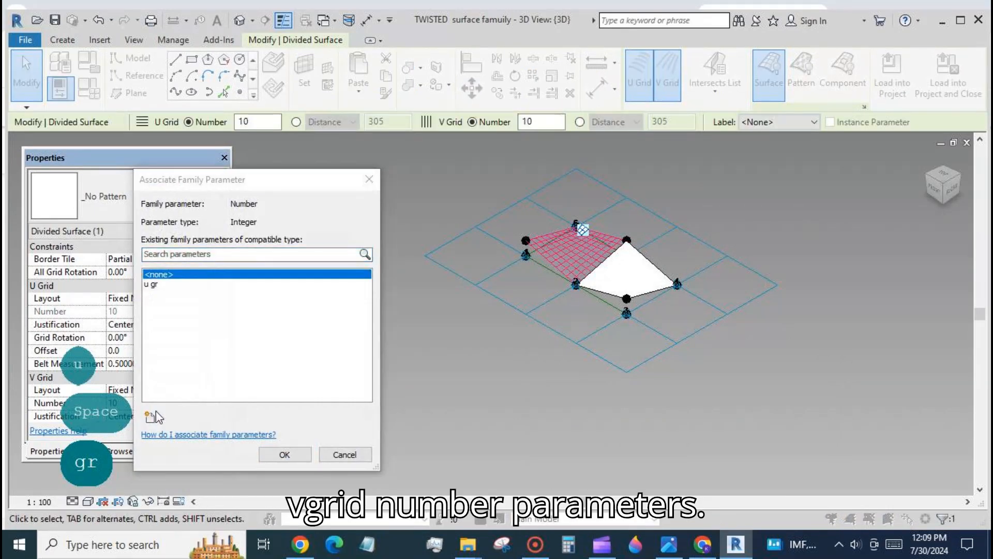
{"action": "left_click", "coordinate": [151, 416]}
{"action": "type", "text": "v gr"}
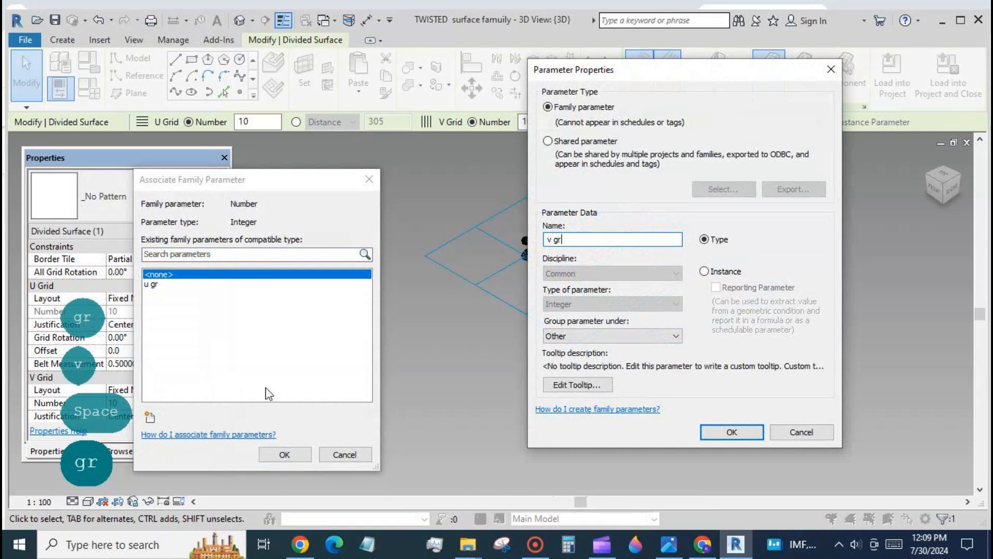
{"action": "left_click", "coordinate": [711, 431]}
{"action": "left_click", "coordinate": [286, 452]}
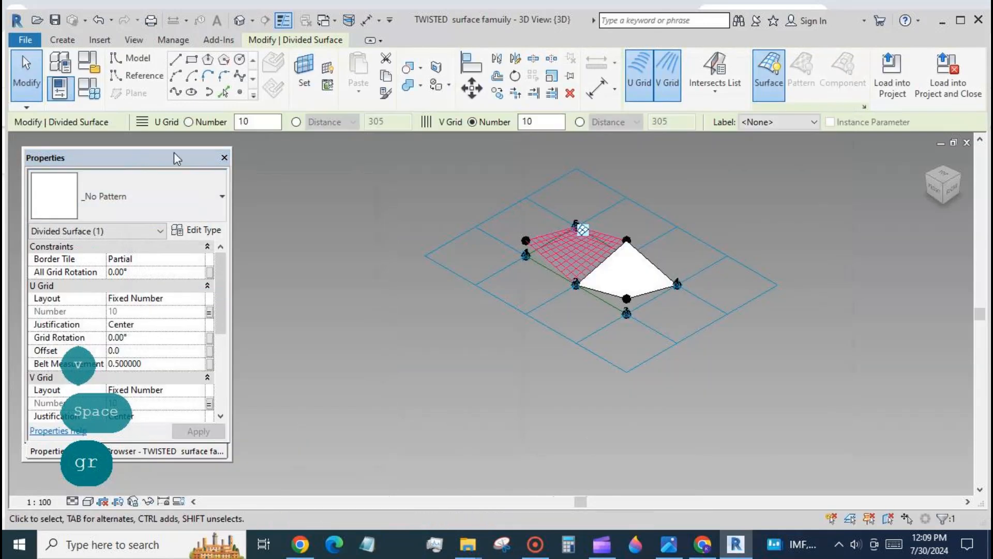
- Set the family parameters u gr to 4 and v gr to 8
{"action": "left_click", "coordinate": [95, 94]}
{"action": "left_click", "coordinate": [144, 369]}
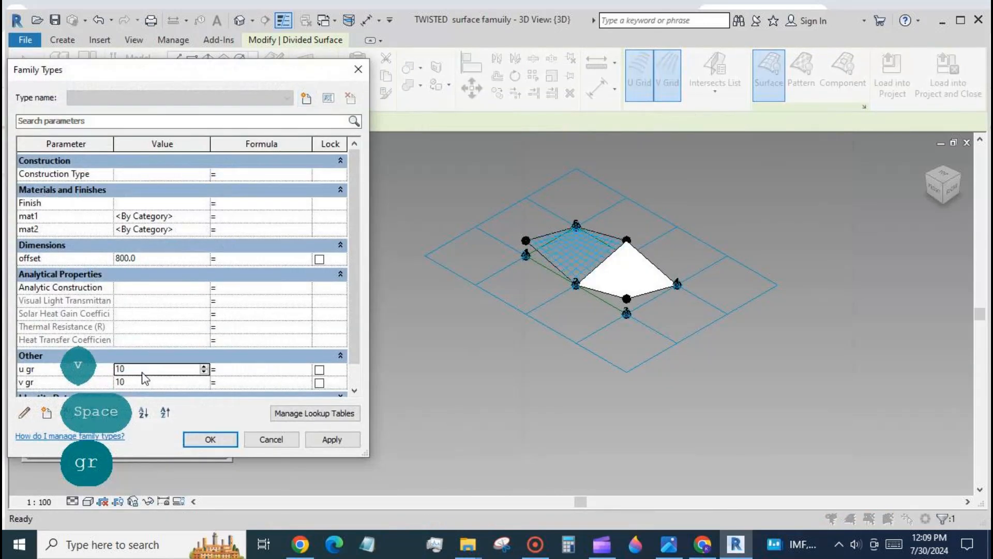
{"action": "type", "text": "4"}
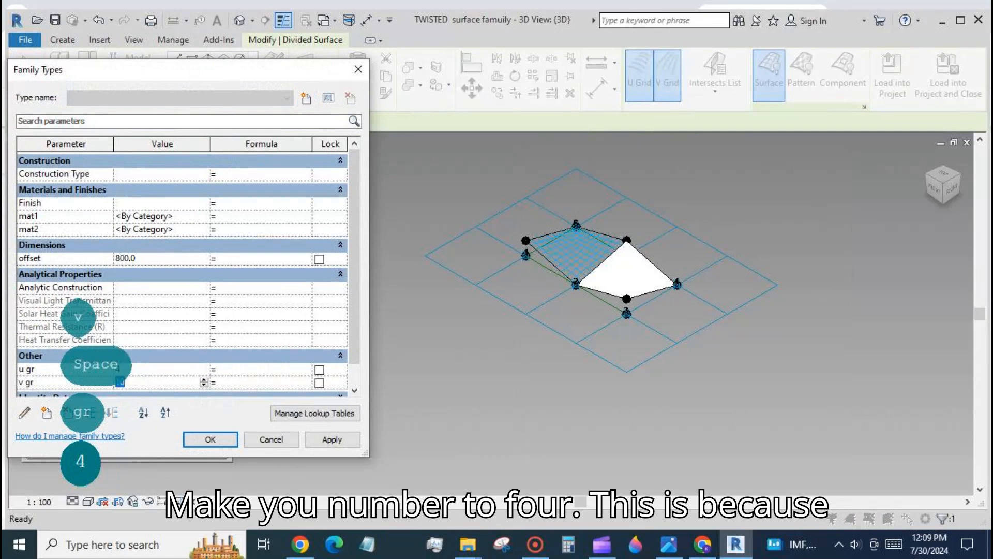
{"action": "type", "text": "8"}
{"action": "left_click", "coordinate": [210, 439]}
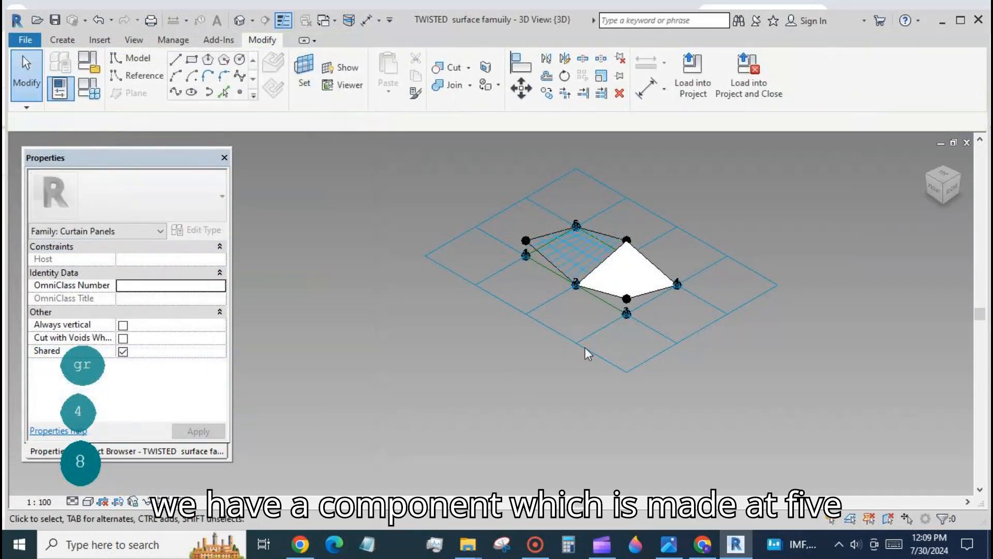
- Turn on node display in the divided surface's surface representation
{"action": "left_click", "coordinate": [569, 248]}
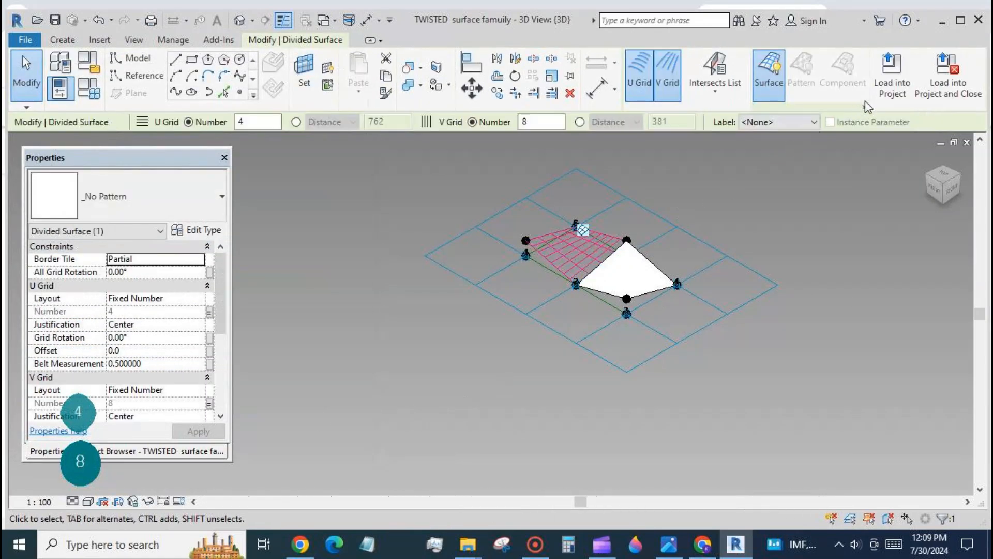
{"action": "left_click", "coordinate": [861, 108]}
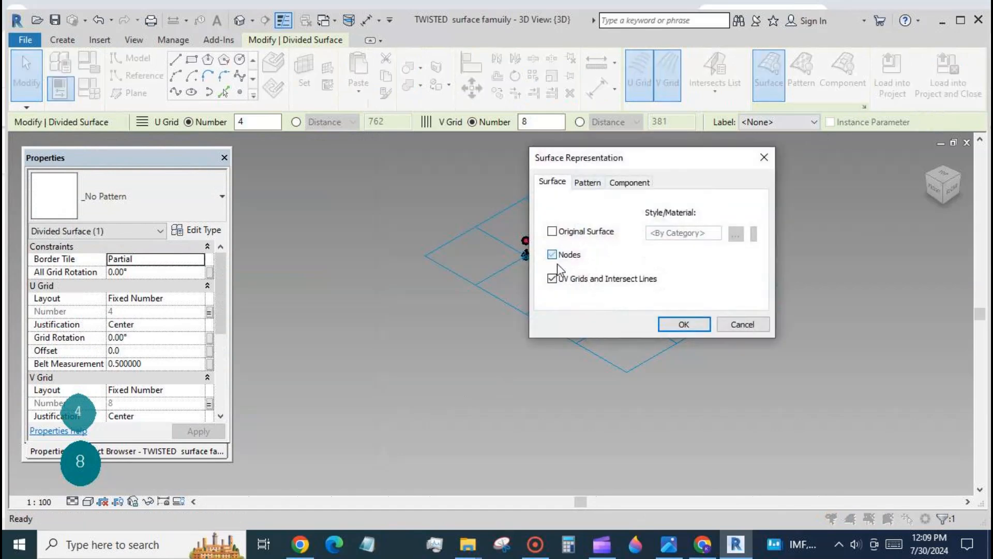
{"action": "left_click", "coordinate": [684, 324]}
{"action": "left_click", "coordinate": [448, 297]}
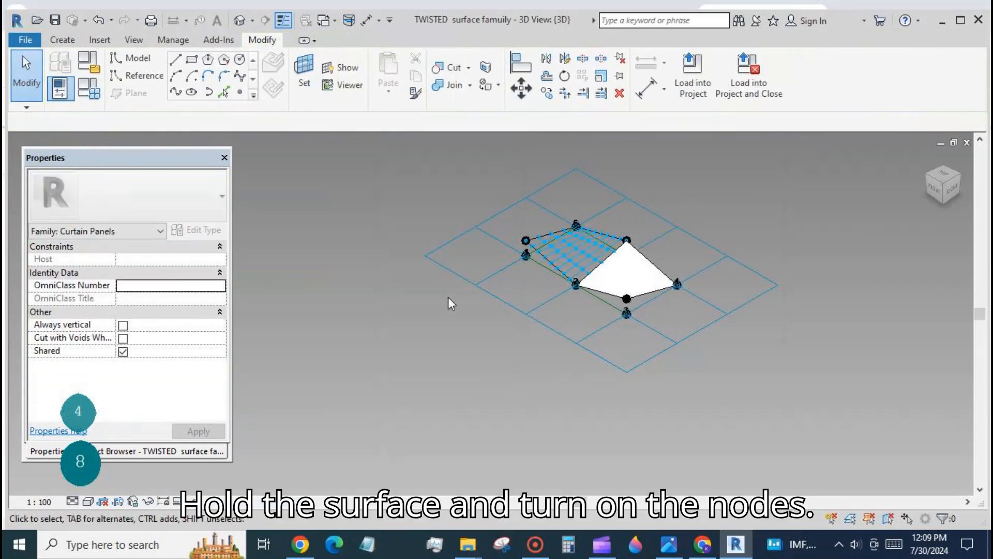
- Load the tube family from Family1 into the TWISTED surface family
{"action": "left_click", "coordinate": [330, 23]}
{"action": "left_click", "coordinate": [333, 52]}
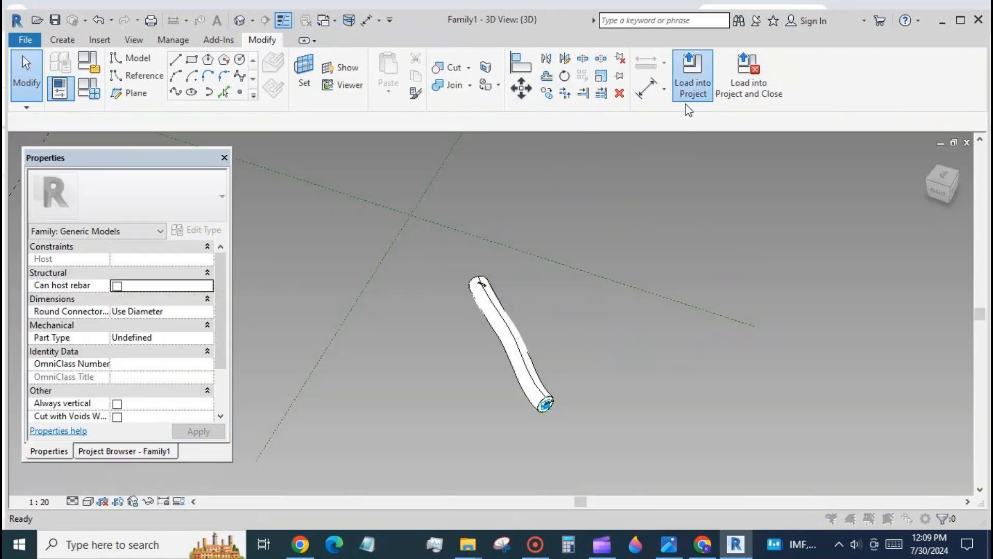
{"action": "left_click", "coordinate": [692, 82]}
{"action": "left_click", "coordinate": [621, 379]}
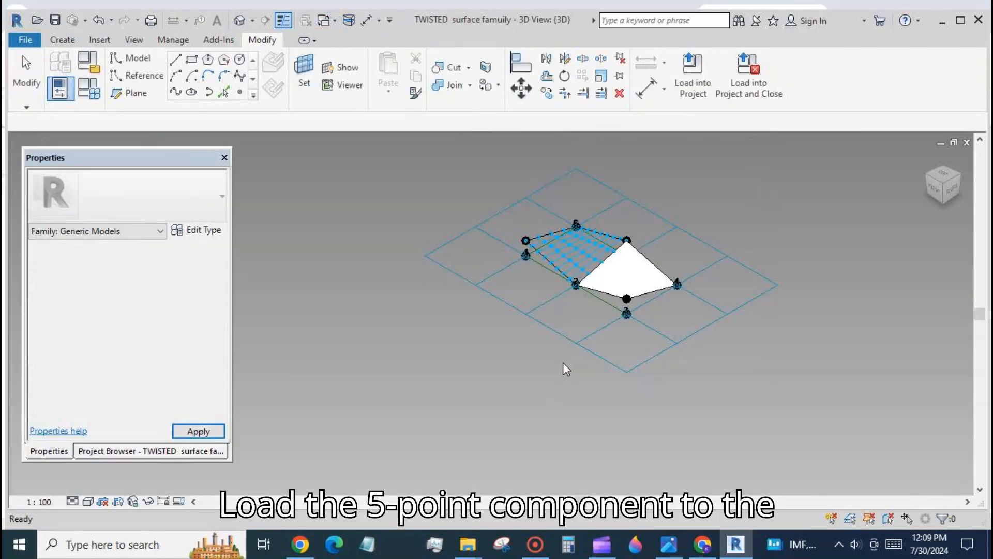
- Place the adaptive tube component on nodes along the divided surface's edge
{"action": "left_click", "coordinate": [560, 252]}
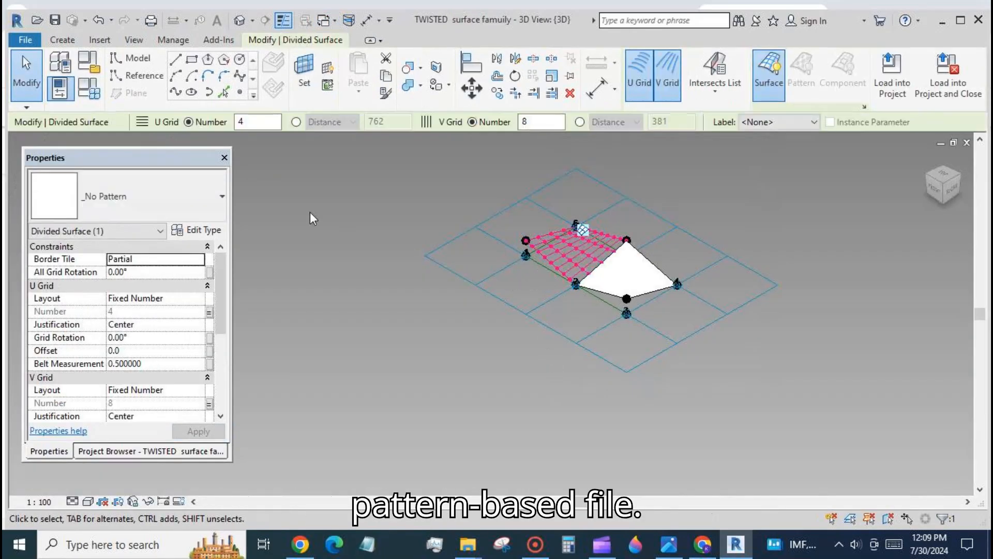
{"action": "left_click", "coordinate": [310, 212]}
{"action": "left_click", "coordinate": [62, 39]}
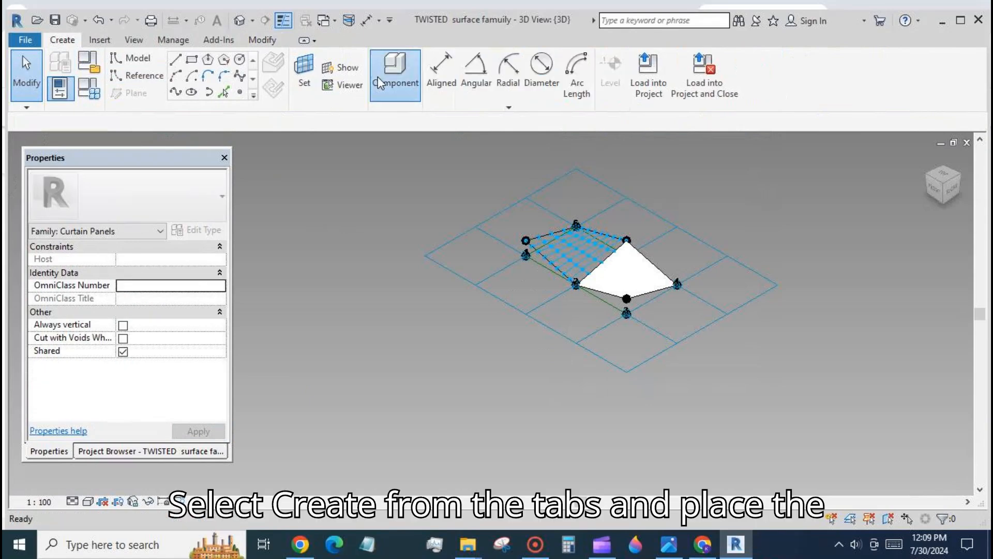
{"action": "left_click", "coordinate": [378, 76]}
{"action": "scroll", "coordinate": [566, 249], "scroll_direction": "up", "scroll_amount": 4}
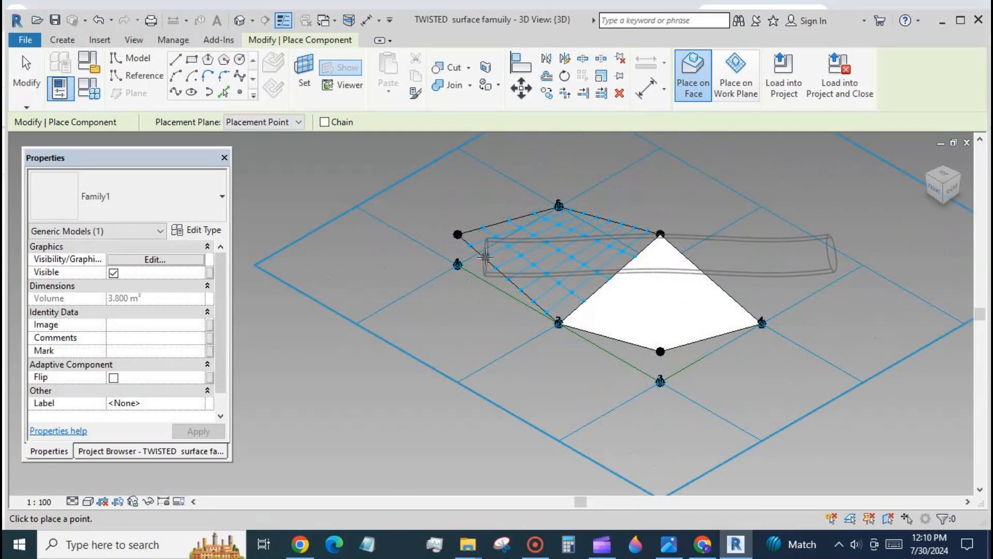
{"action": "left_click", "coordinate": [483, 255]}
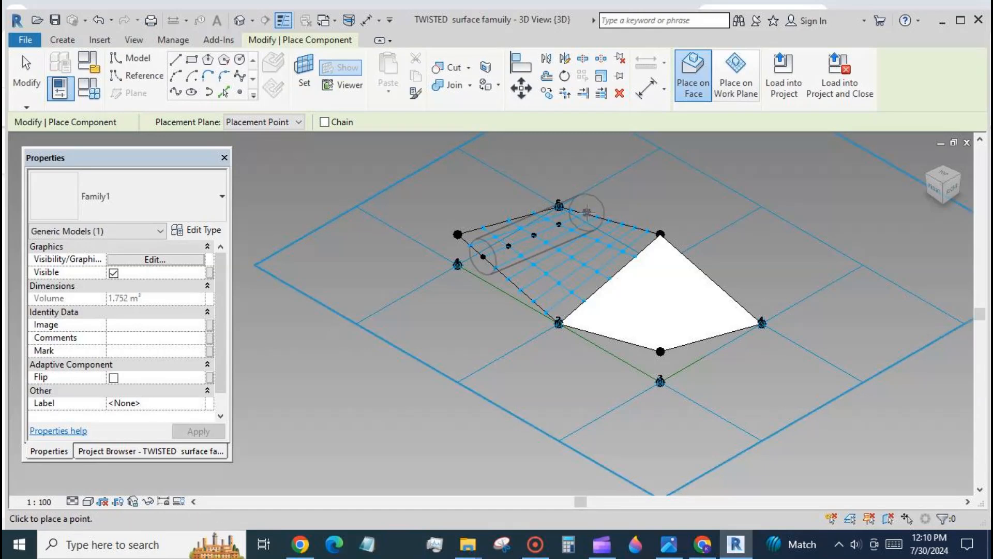
{"action": "left_click", "coordinate": [559, 206]}
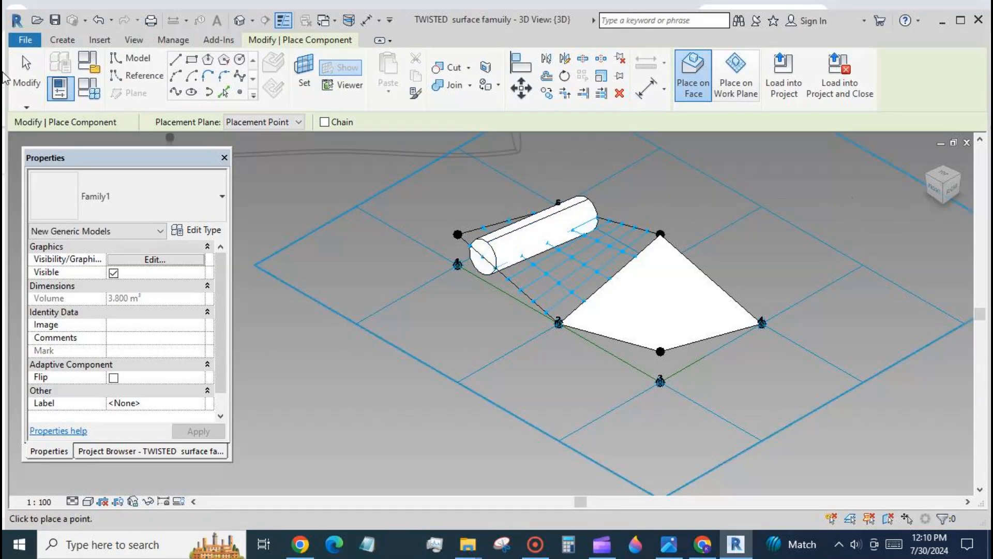
{"action": "left_click", "coordinate": [25, 75]}
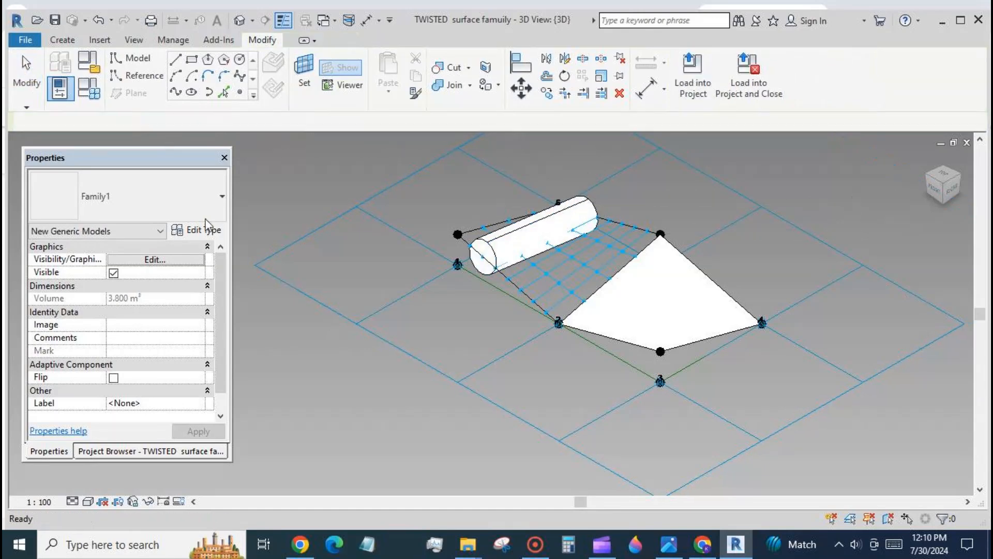
- Set the tube family's RAD type parameter to 50 and repeat the tube across the first divided surface
{"action": "left_click", "coordinate": [494, 257]}
{"action": "left_click", "coordinate": [207, 231]}
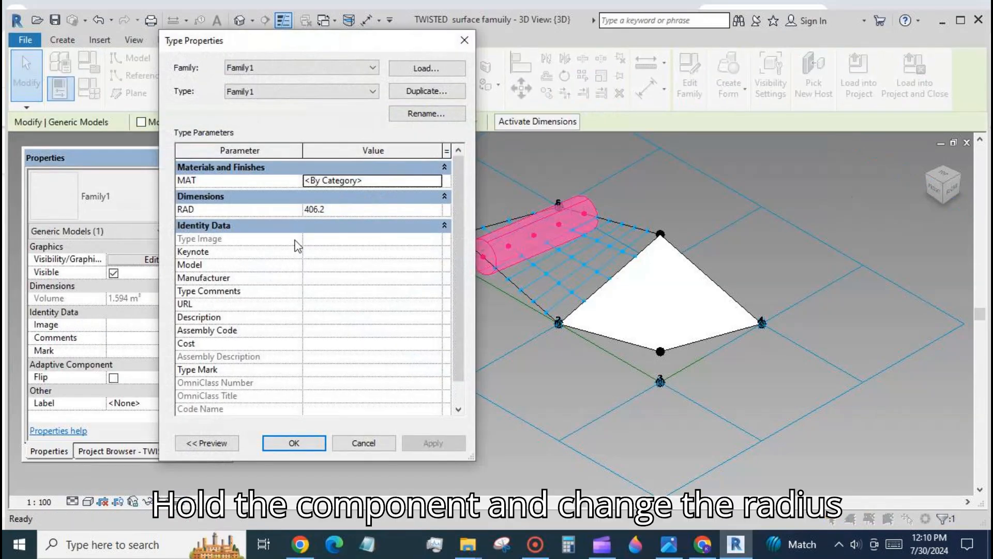
{"action": "left_click", "coordinate": [350, 209]}
{"action": "type", "text": "50"}
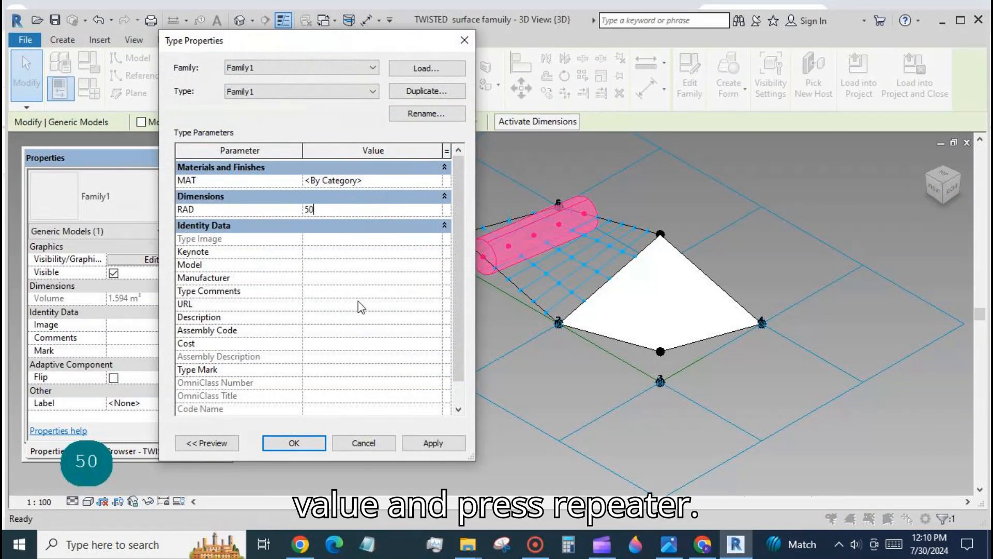
{"action": "left_click", "coordinate": [419, 443]}
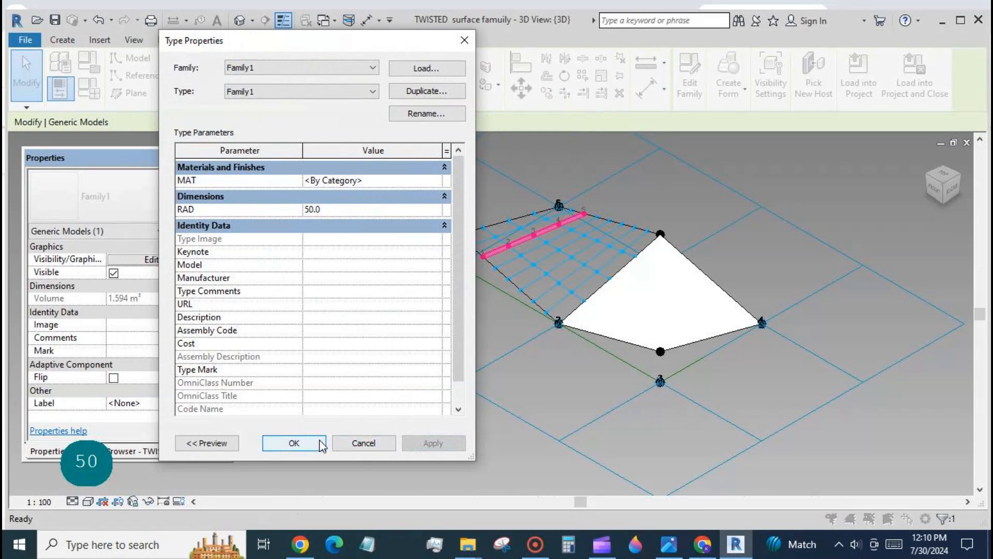
{"action": "left_click", "coordinate": [294, 443]}
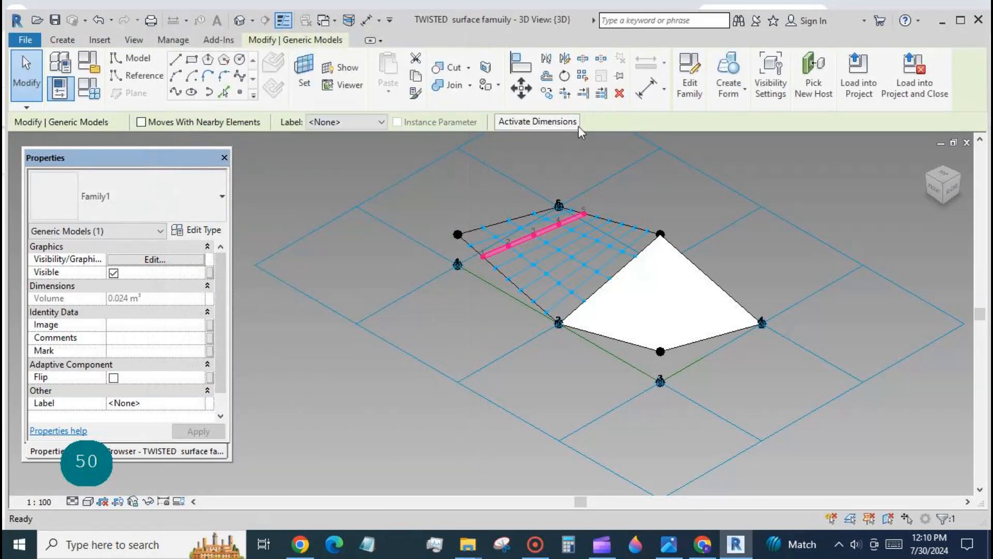
{"action": "left_click", "coordinate": [585, 77]}
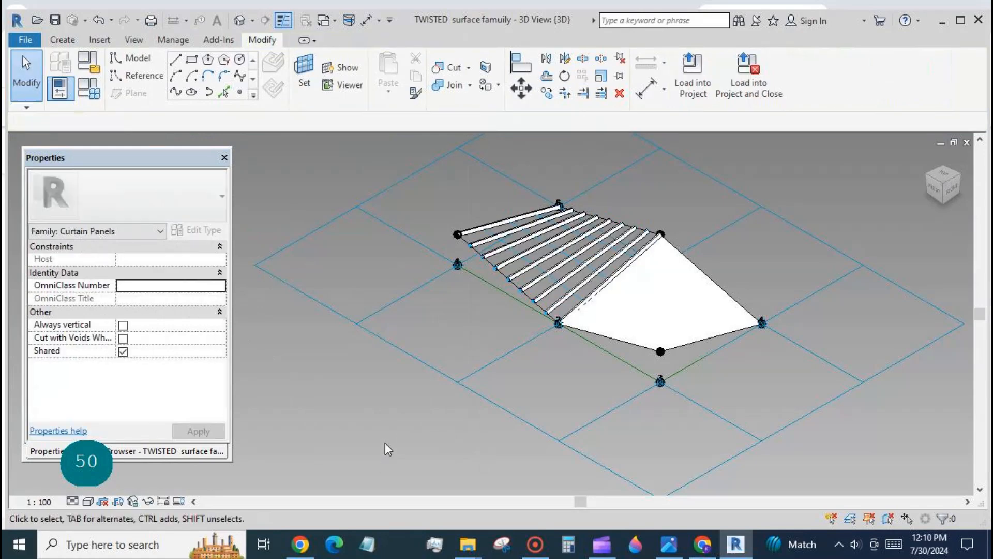
- Select the second triangular surface and divide it
{"action": "scroll", "coordinate": [351, 234], "scroll_direction": "down", "scroll_amount": 2}
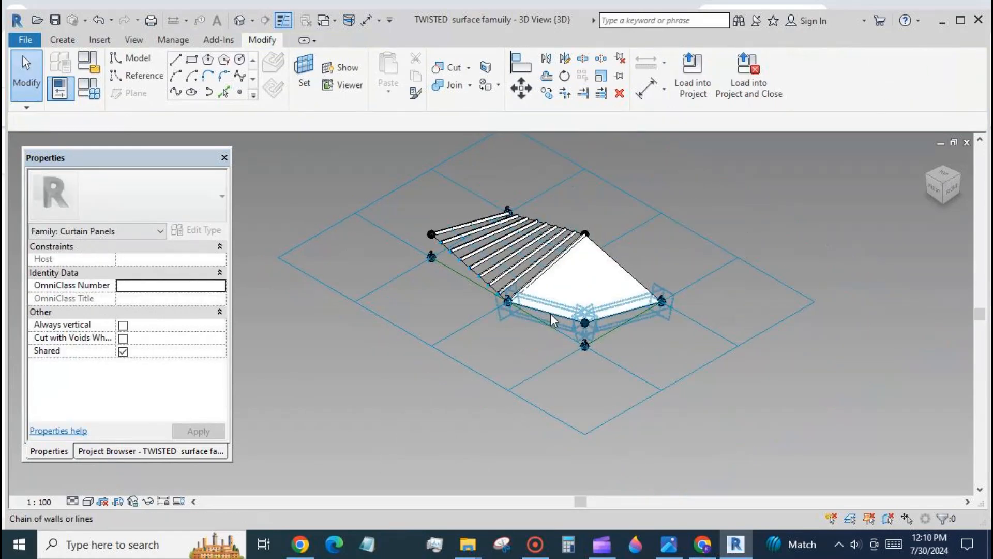
{"action": "key", "text": "Tab"}
{"action": "key", "text": "Tab"}
{"action": "left_click", "coordinate": [550, 313]}
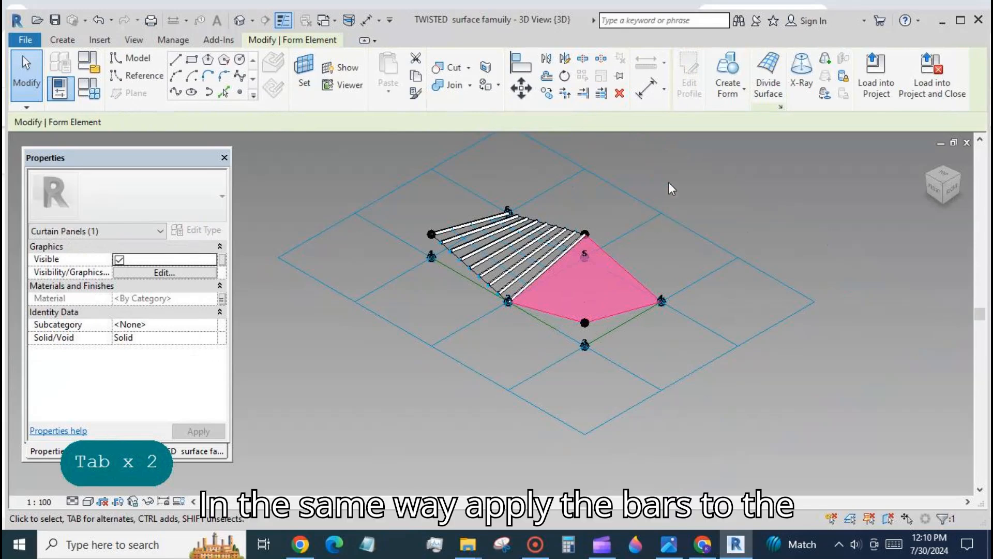
{"action": "left_click", "coordinate": [768, 72]}
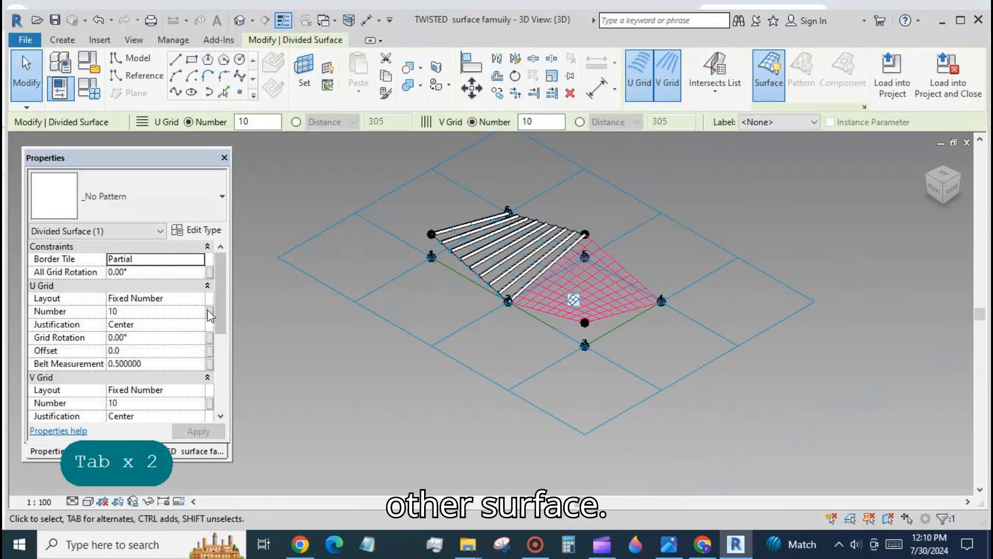
- Associate the new divided surface's U and V grid numbers with the u gr and v gr parameters
{"action": "left_click", "coordinate": [210, 316]}
{"action": "left_click", "coordinate": [150, 285]}
{"action": "left_click", "coordinate": [281, 452]}
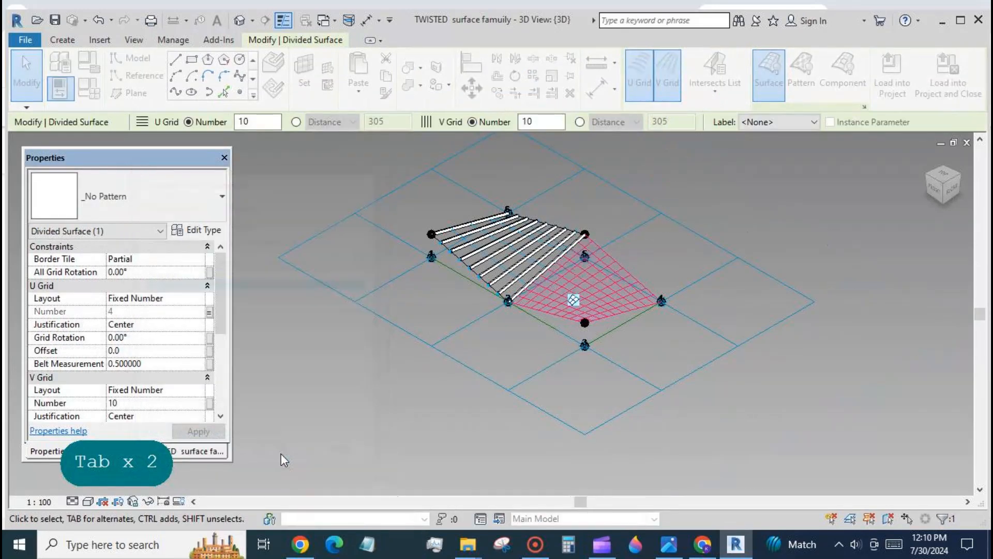
{"action": "left_click", "coordinate": [210, 402]}
{"action": "left_click", "coordinate": [150, 293]}
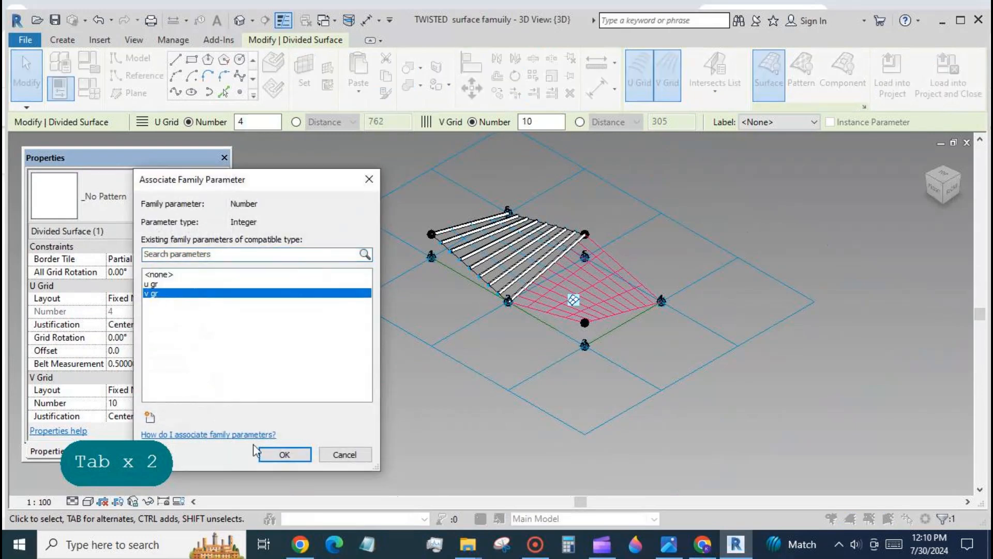
{"action": "left_click", "coordinate": [284, 453]}
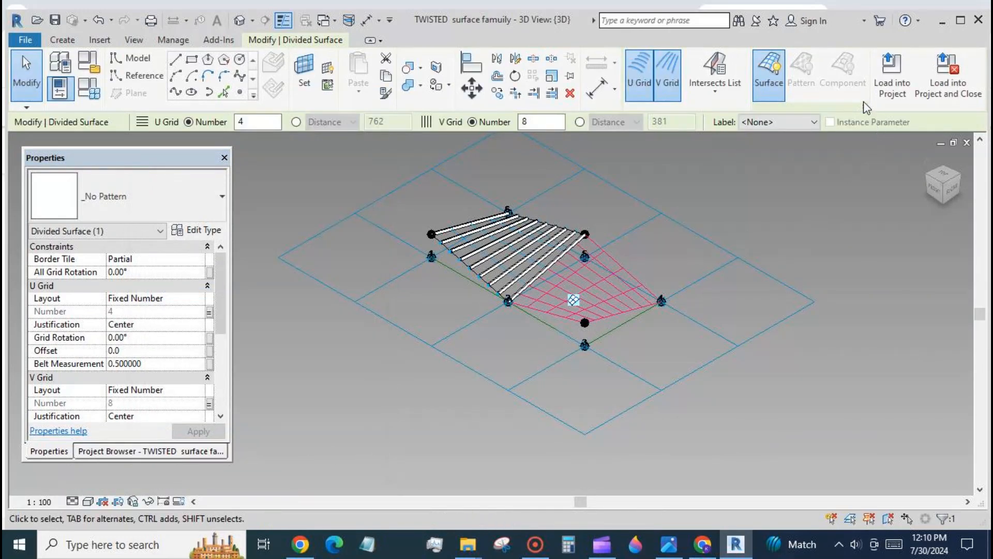
- Turn on node display in the second divided surface's surface representation
{"action": "left_click", "coordinate": [864, 108]}
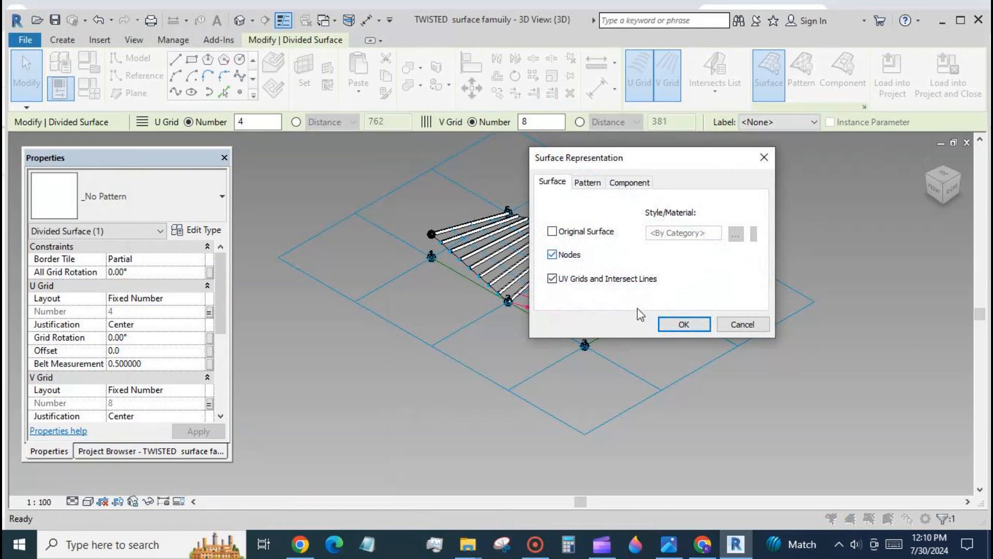
{"action": "left_click", "coordinate": [683, 325]}
{"action": "left_click", "coordinate": [705, 417]}
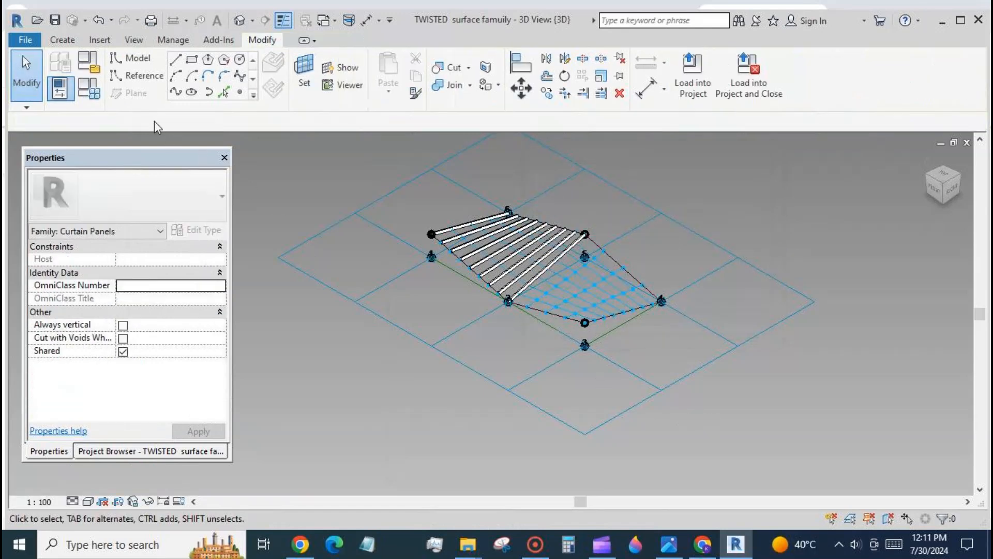
{"action": "left_click", "coordinate": [78, 41]}
{"action": "left_click", "coordinate": [389, 70]}
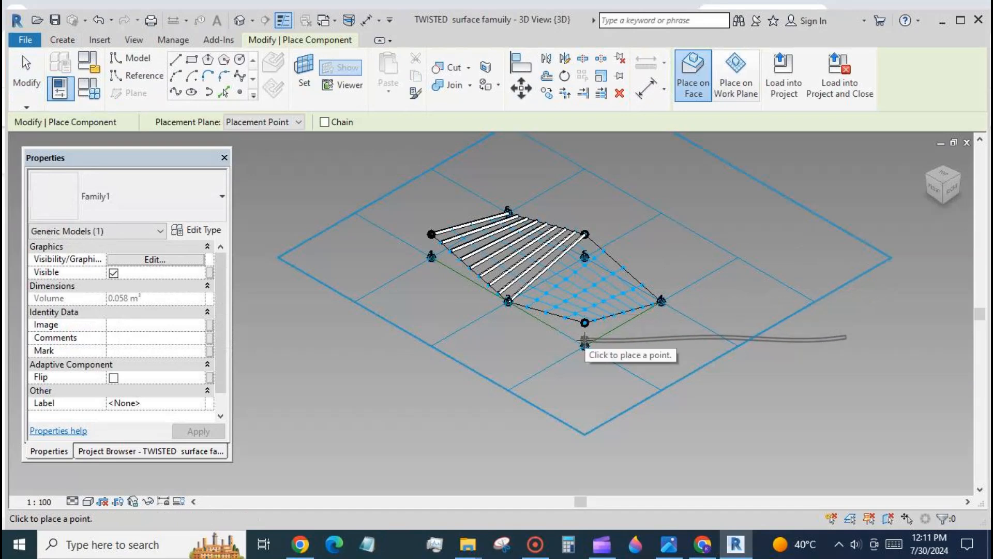
{"action": "left_click", "coordinate": [27, 73]}
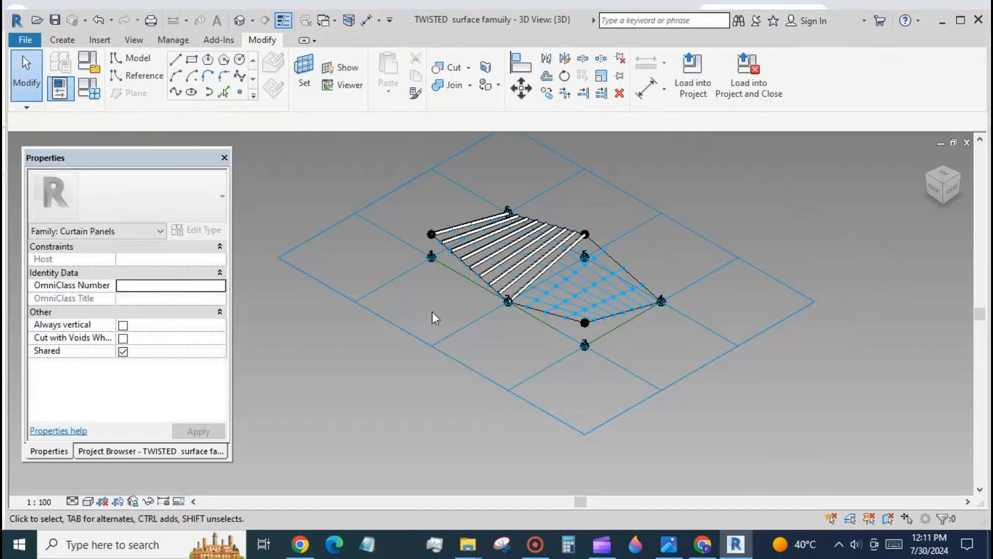
- Temporarily hide the first repeater of tubes
{"action": "left_click", "coordinate": [506, 295]}
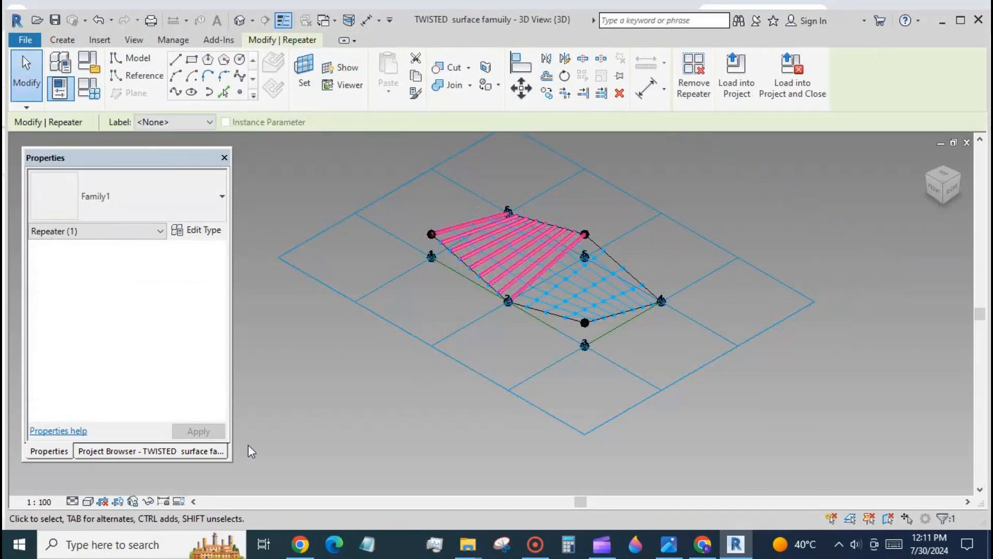
{"action": "left_click", "coordinate": [150, 501]}
{"action": "left_click", "coordinate": [178, 463]}
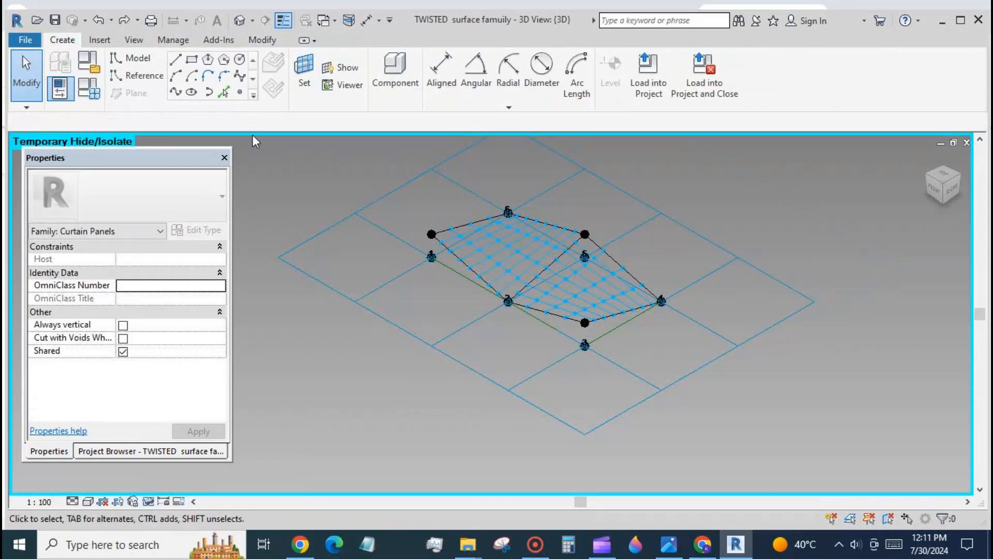
- Place the adaptive tube on nodes along the second surface's edge and repeat it across that surface
{"action": "left_click", "coordinate": [396, 77]}
{"action": "scroll", "coordinate": [590, 302], "scroll_direction": "up", "scroll_amount": 3}
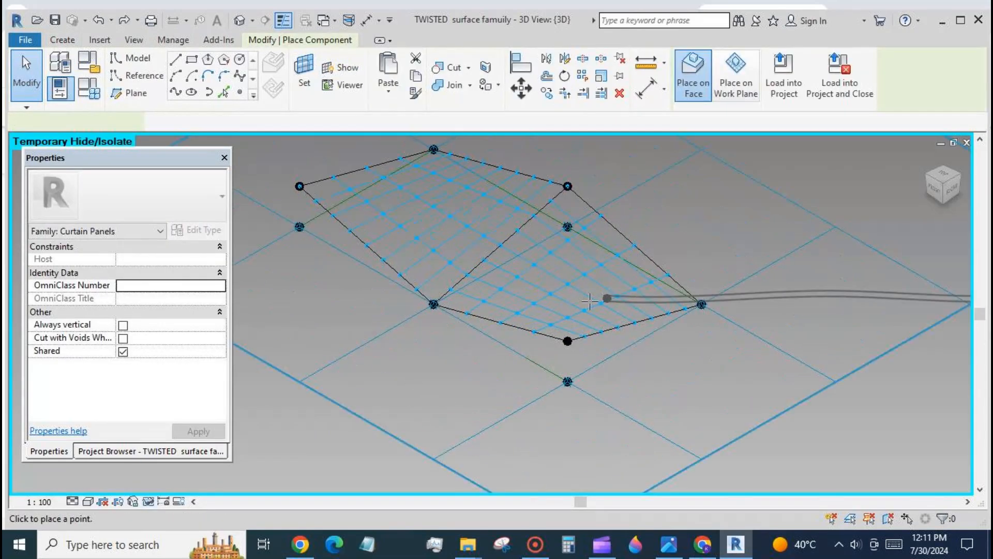
{"action": "left_click", "coordinate": [450, 289]}
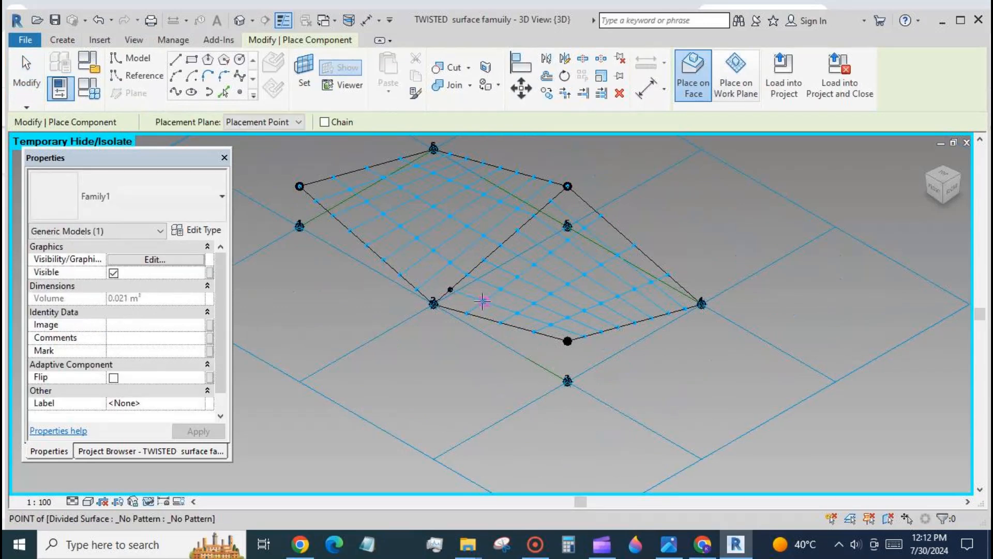
{"action": "left_click", "coordinate": [484, 301]}
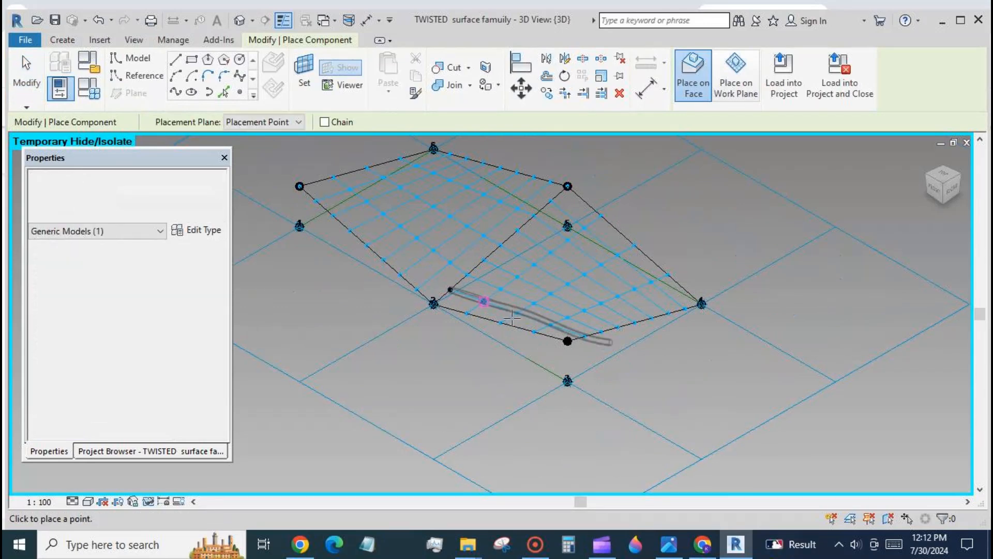
{"action": "left_click", "coordinate": [551, 324]}
{"action": "left_click", "coordinate": [571, 331]}
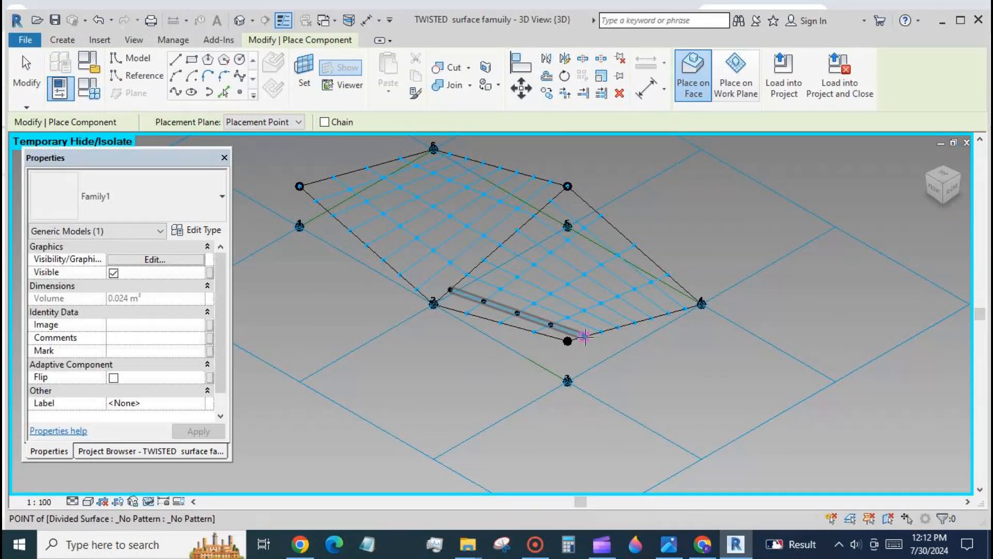
{"action": "left_click", "coordinate": [584, 336]}
{"action": "left_click", "coordinate": [25, 64]}
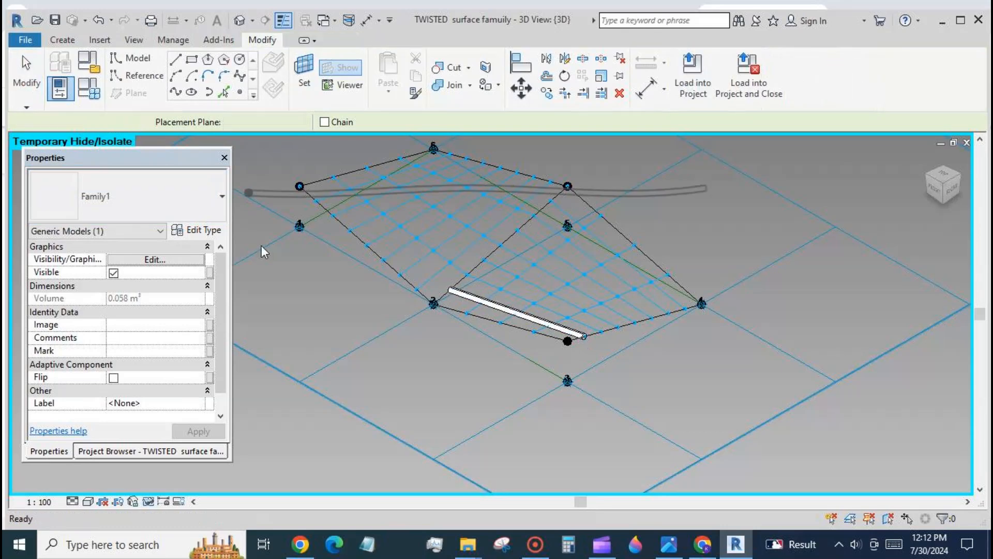
{"action": "left_click", "coordinate": [505, 308]}
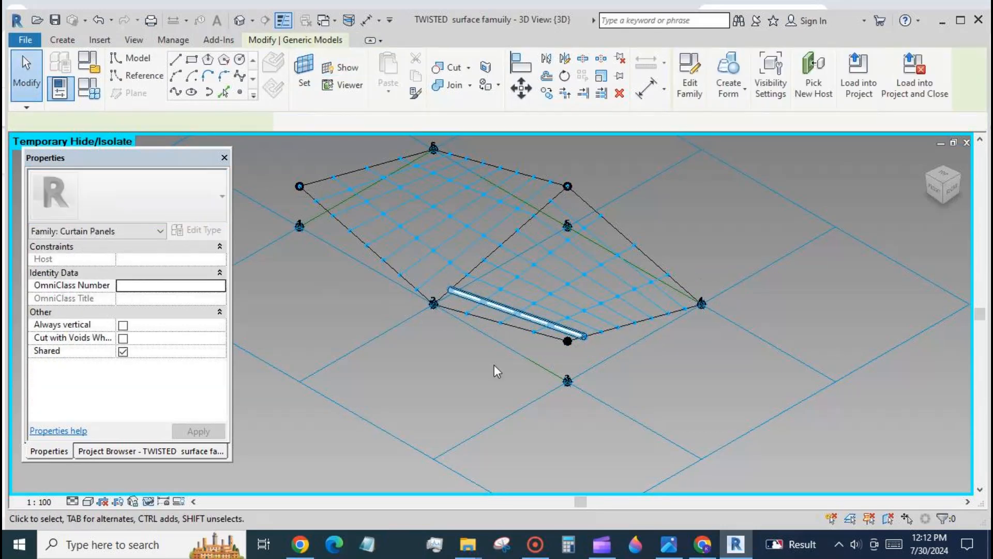
{"action": "left_click", "coordinate": [585, 76]}
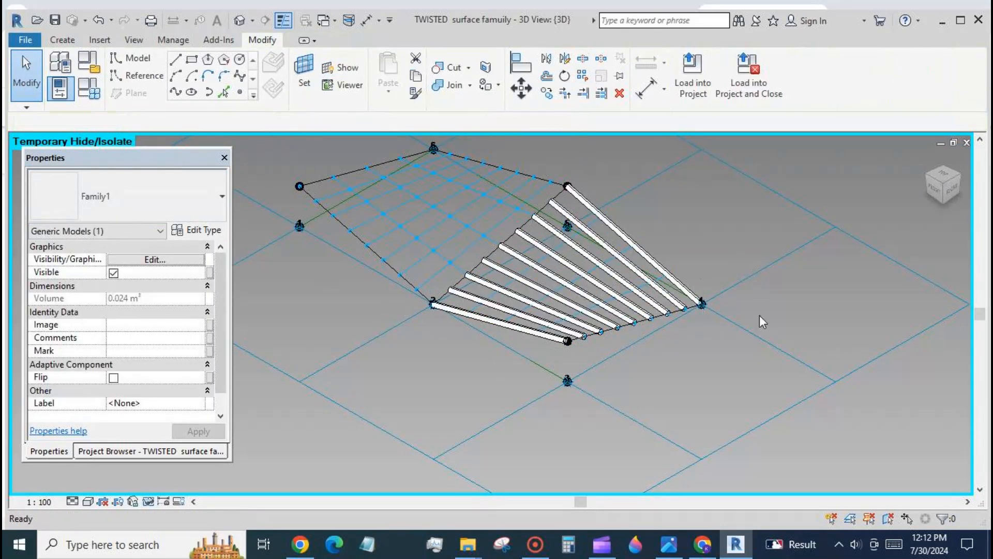
- Reset the temporary hide so the hidden repeater shows again
{"action": "scroll", "coordinate": [444, 377], "scroll_direction": "down", "scroll_amount": 1}
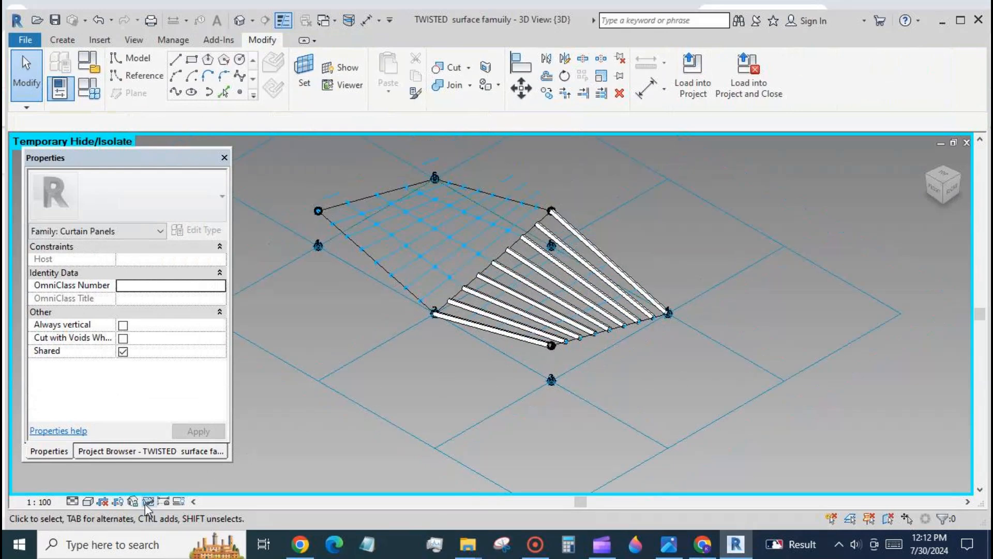
{"action": "left_click", "coordinate": [148, 501]}
{"action": "left_click", "coordinate": [172, 486]}
{"action": "left_click", "coordinate": [150, 501]}
{"action": "left_click", "coordinate": [176, 484]}
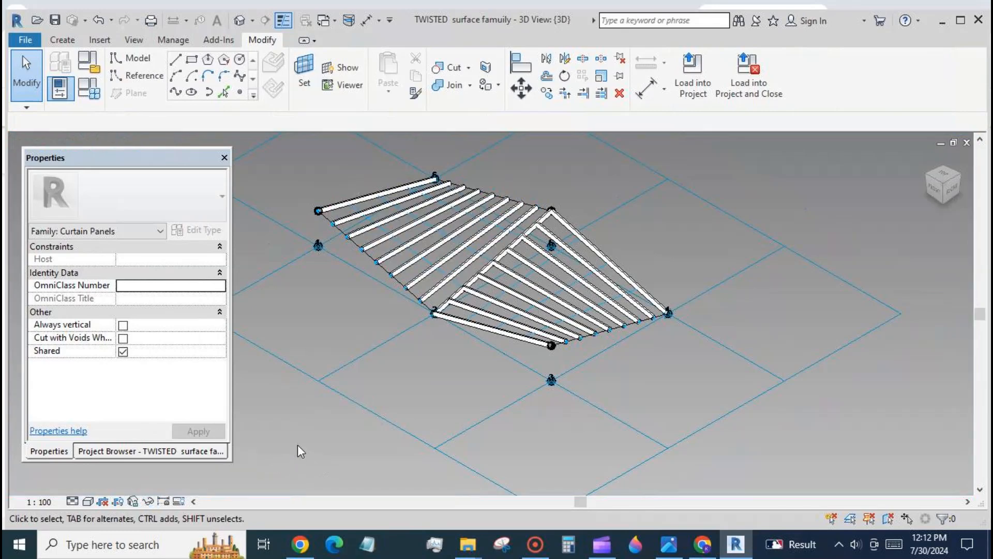
- Load the family into TWISTED surface mass.rfa, overwriting the existing version
{"action": "scroll", "coordinate": [660, 352], "scroll_direction": "down", "scroll_amount": 3}
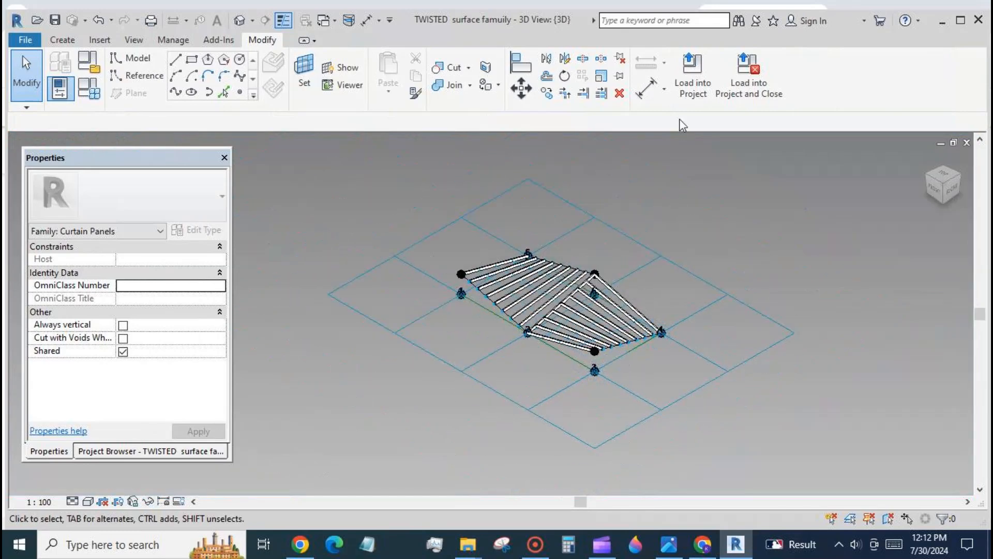
{"action": "left_click", "coordinate": [693, 75]}
{"action": "left_click", "coordinate": [569, 209]}
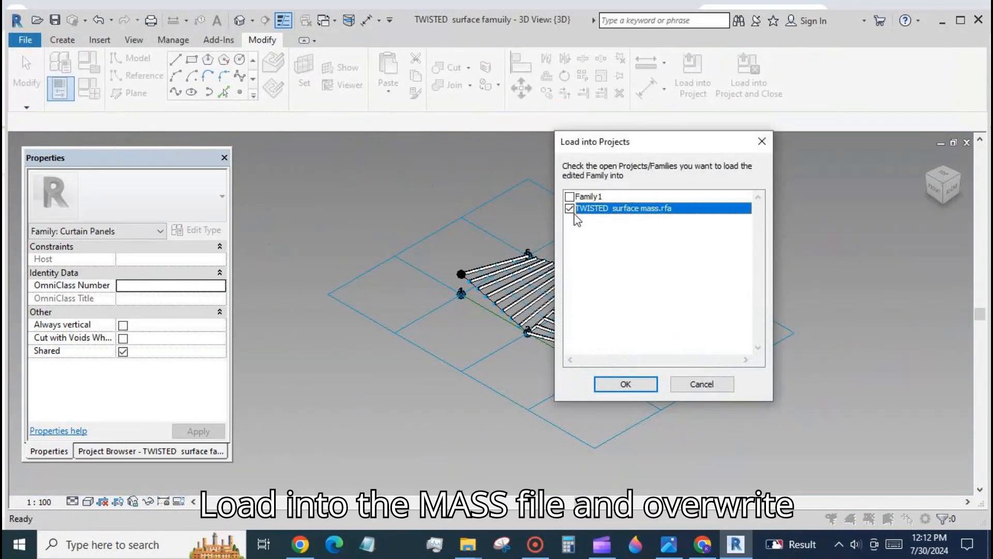
{"action": "left_click", "coordinate": [626, 386]}
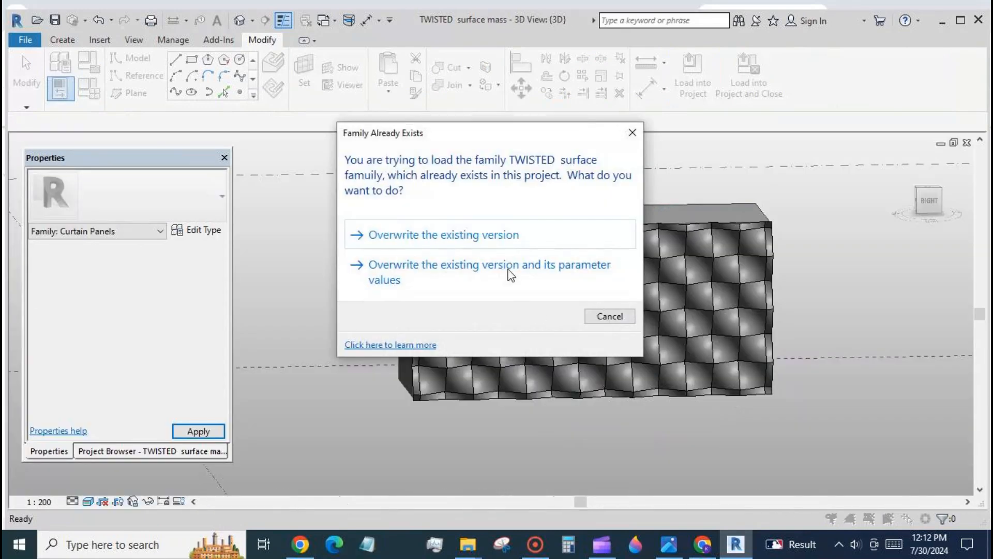
{"action": "left_click", "coordinate": [482, 233]}
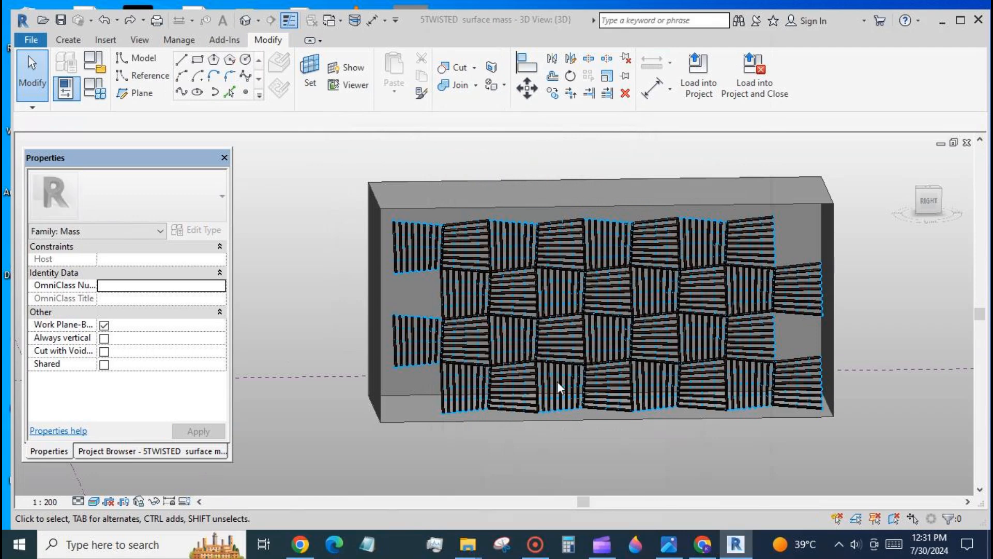
- Select the mass's divided surface and switch to the twisted surface family window
{"action": "left_click", "coordinate": [499, 404]}
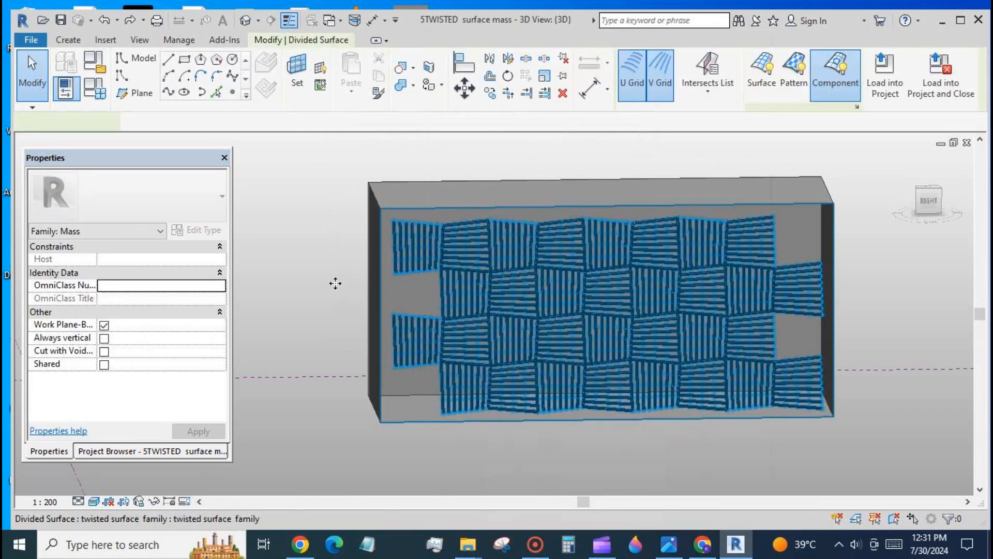
{"action": "left_click", "coordinate": [331, 21]}
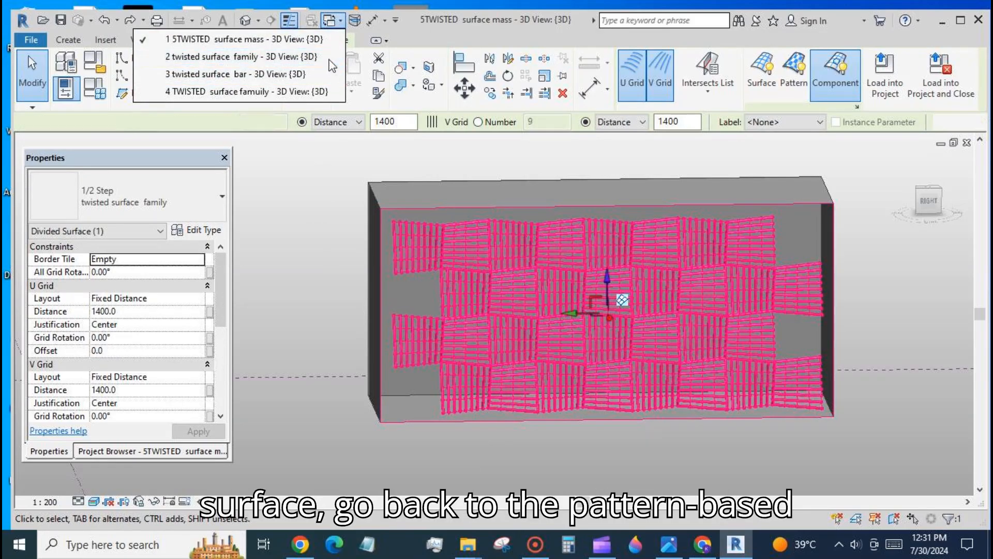
{"action": "left_click", "coordinate": [290, 56]}
- Select the first divided surface in the panel family and turn off its nodes and UV grid and intersect lines in Surface Representation
{"action": "left_click", "coordinate": [421, 210]}
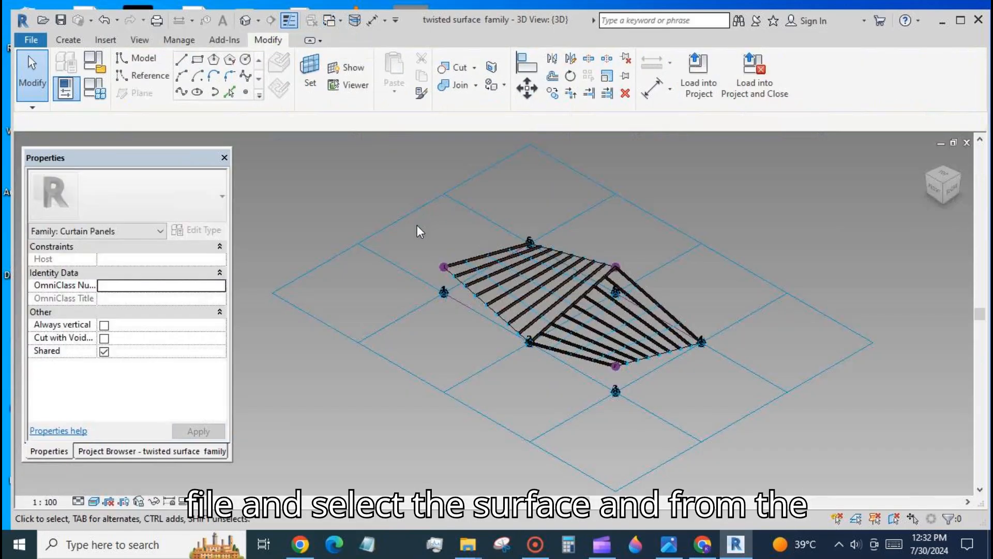
{"action": "key", "text": "Tab"}
{"action": "key", "text": "Tab"}
{"action": "left_click", "coordinate": [502, 319]}
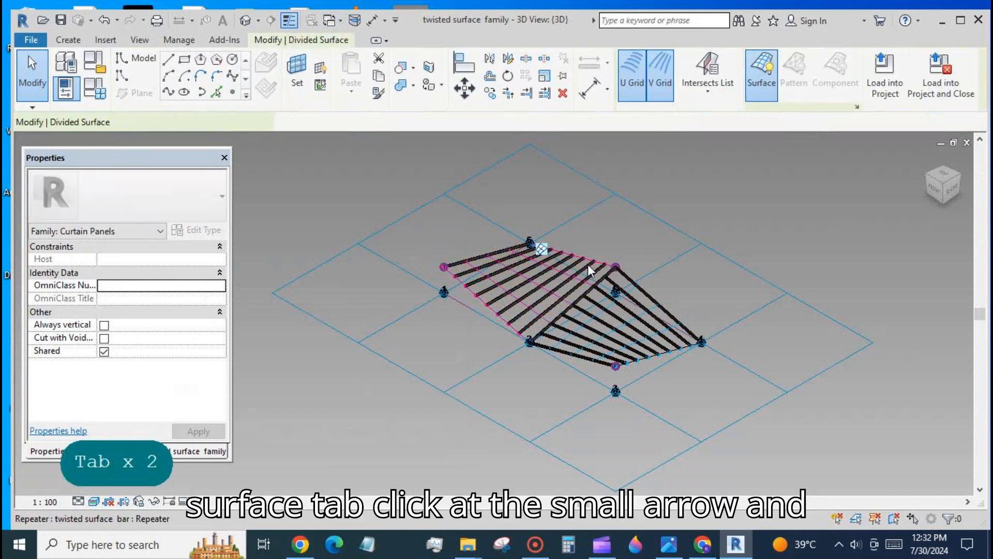
{"action": "left_click", "coordinate": [857, 106]}
{"action": "left_click", "coordinate": [552, 255]}
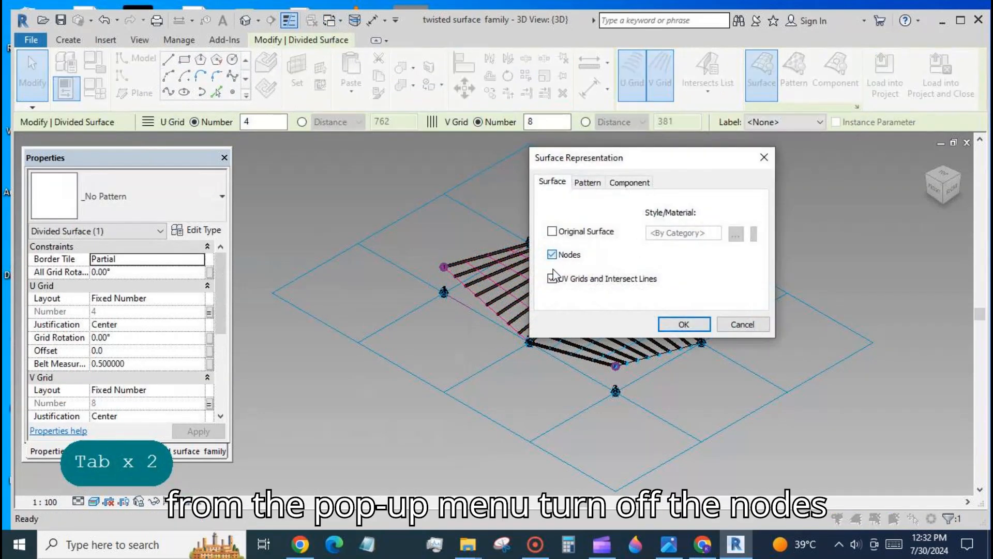
{"action": "left_click", "coordinate": [552, 278]}
{"action": "left_click", "coordinate": [682, 324]}
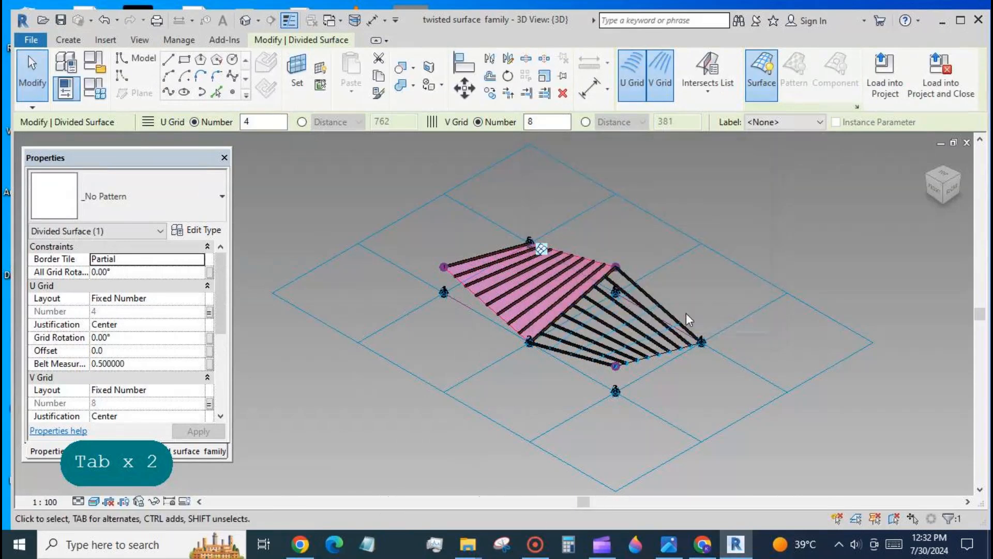
- Select the second divided surface and apply Surface Representation with nodes and UV grid lines turned off
{"action": "left_click", "coordinate": [753, 411]}
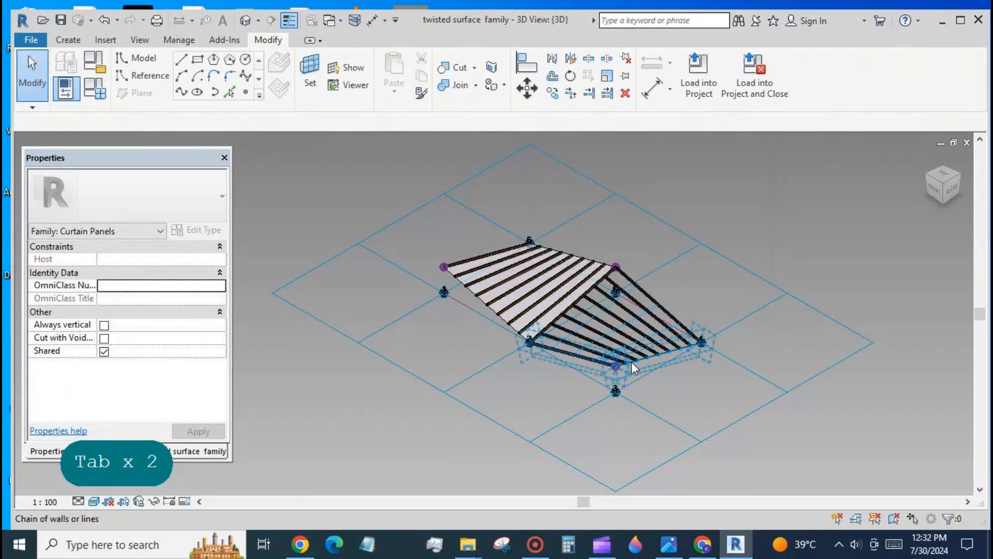
{"action": "key", "text": "Tab"}
{"action": "key", "text": "Tab"}
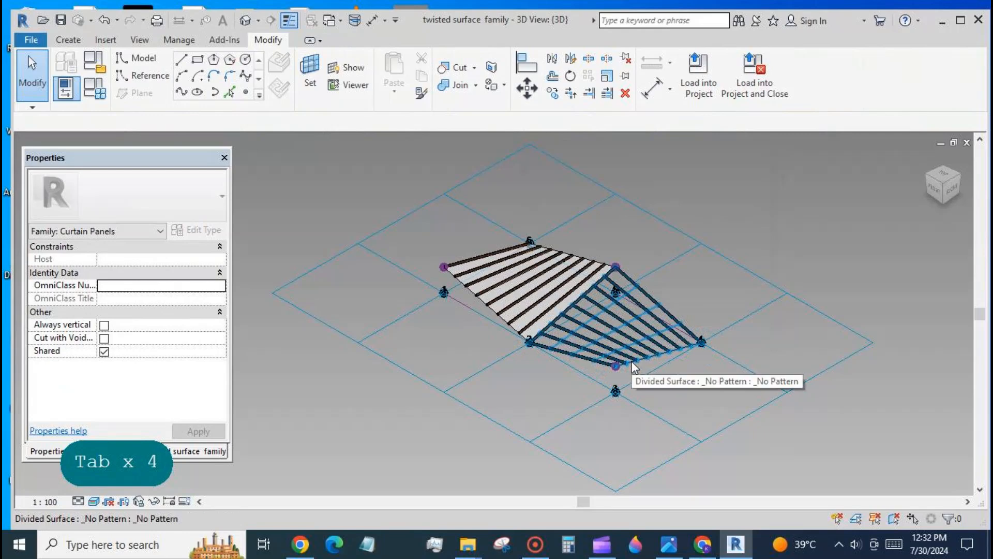
{"action": "left_click", "coordinate": [632, 362]}
{"action": "left_click", "coordinate": [856, 106]}
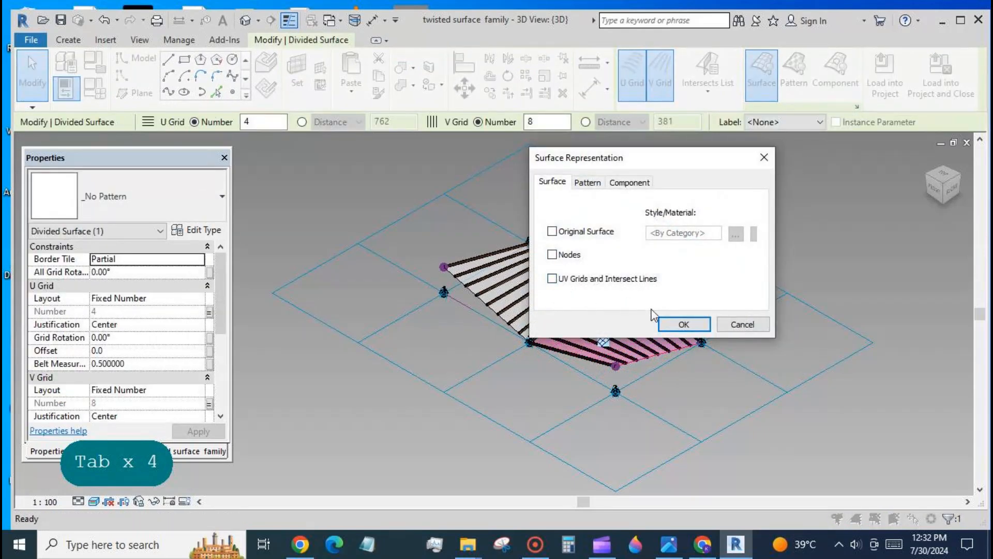
{"action": "left_click", "coordinate": [684, 324]}
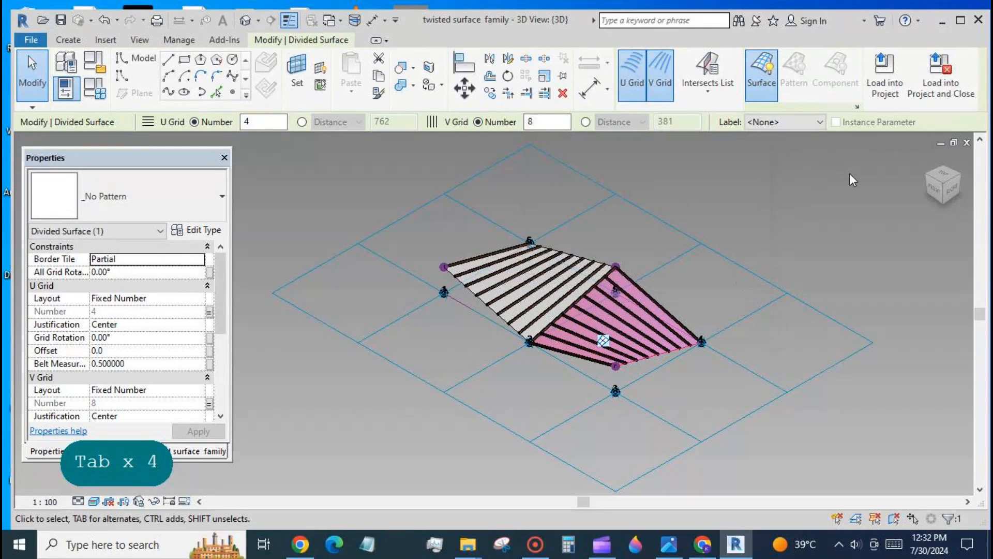
- Load the twisted surface family into the mass project, overwriting the existing version
{"action": "left_click", "coordinate": [885, 73]}
{"action": "left_click", "coordinate": [626, 384]}
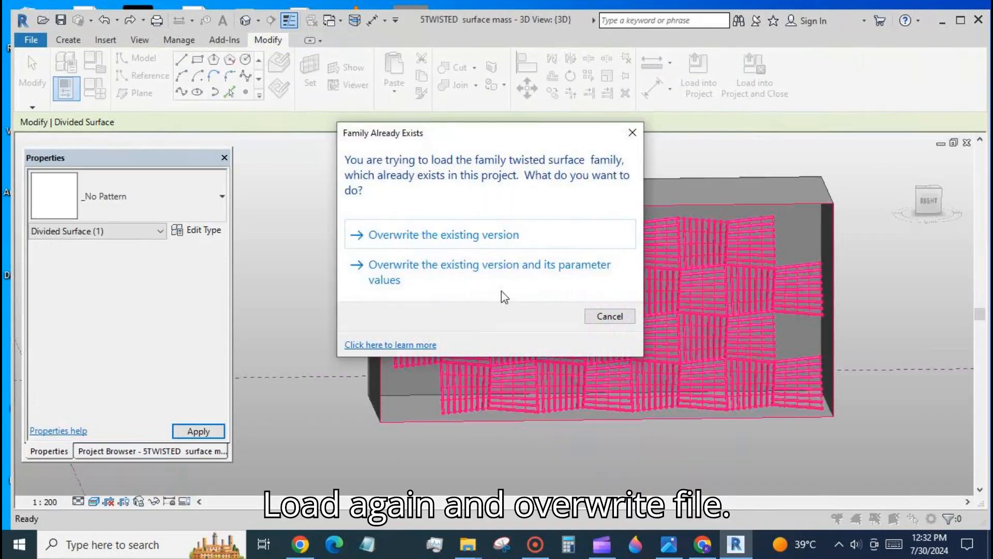
{"action": "left_click", "coordinate": [455, 237]}
{"action": "left_click", "coordinate": [551, 452]}
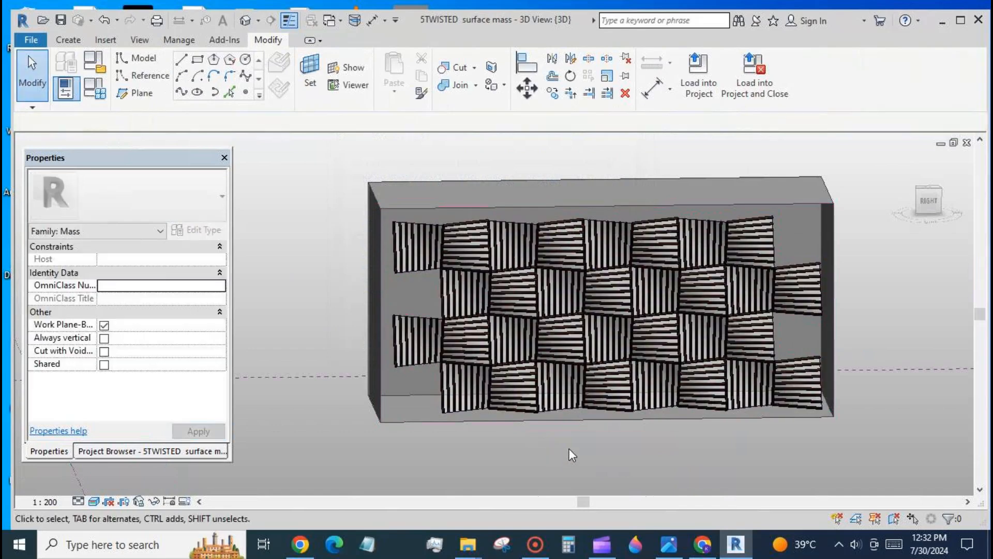
- Set the mass's divided surface Border Tile to Partial so panels fill the edges
{"action": "scroll", "coordinate": [645, 344], "scroll_direction": "down", "scroll_amount": 2}
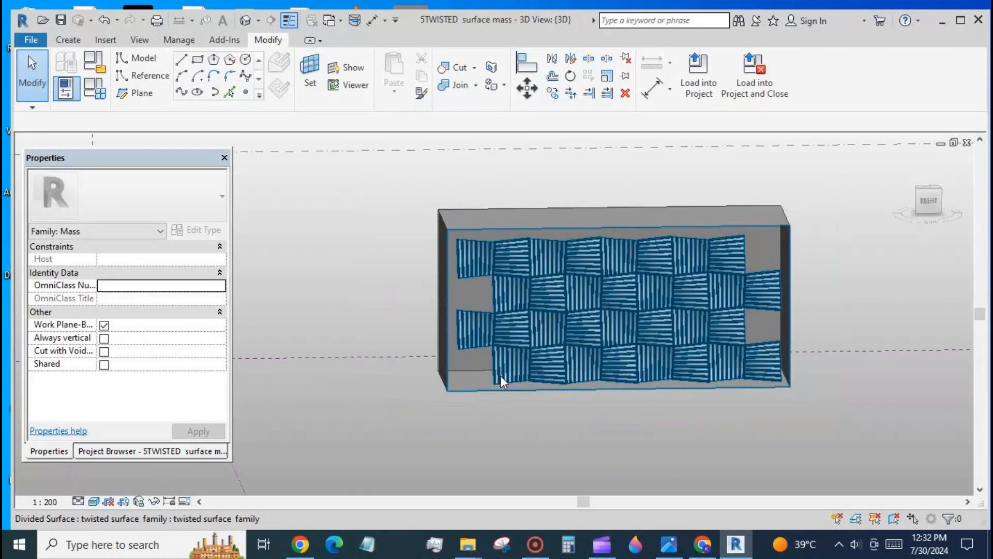
{"action": "left_click", "coordinate": [500, 378]}
{"action": "left_click", "coordinate": [202, 264]}
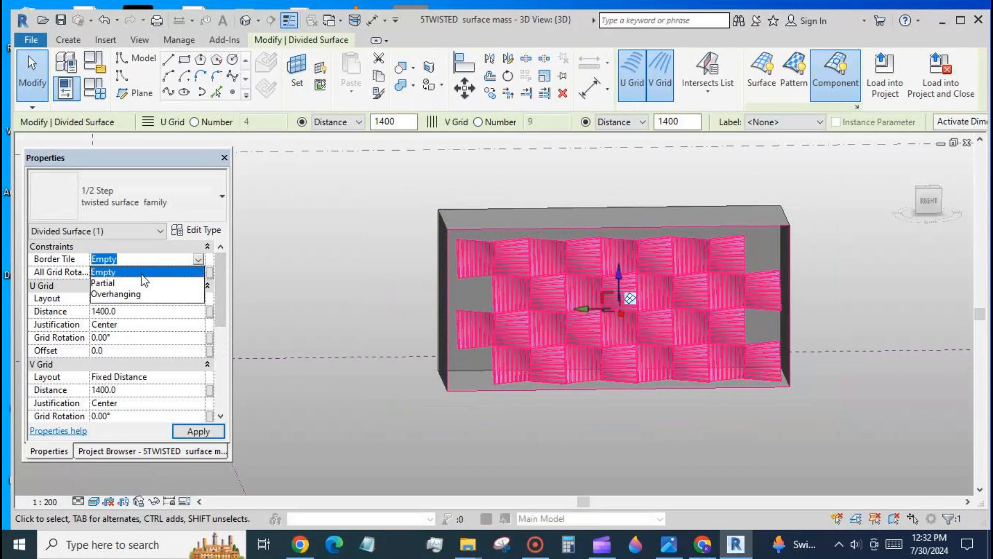
{"action": "left_click", "coordinate": [145, 279]}
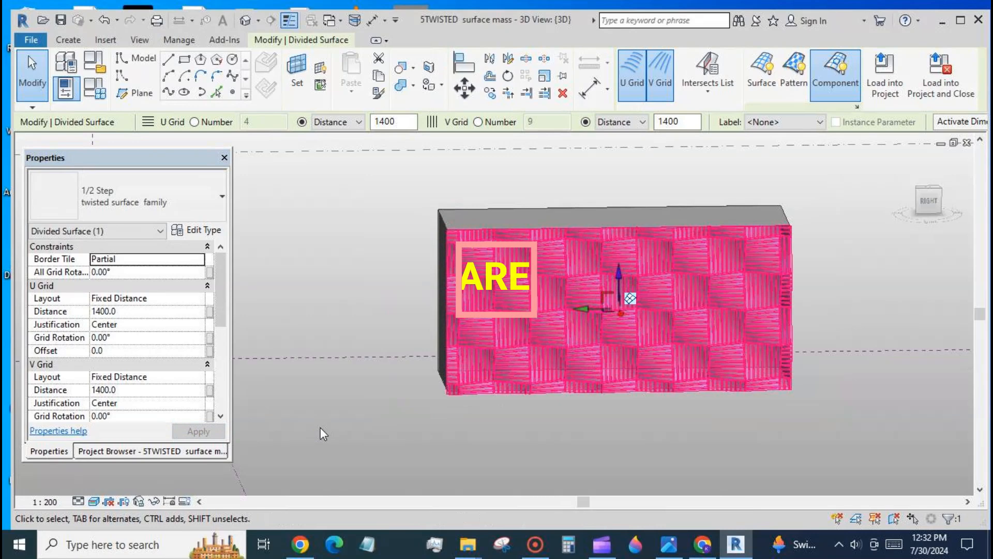
{"action": "left_click", "coordinate": [321, 428]}
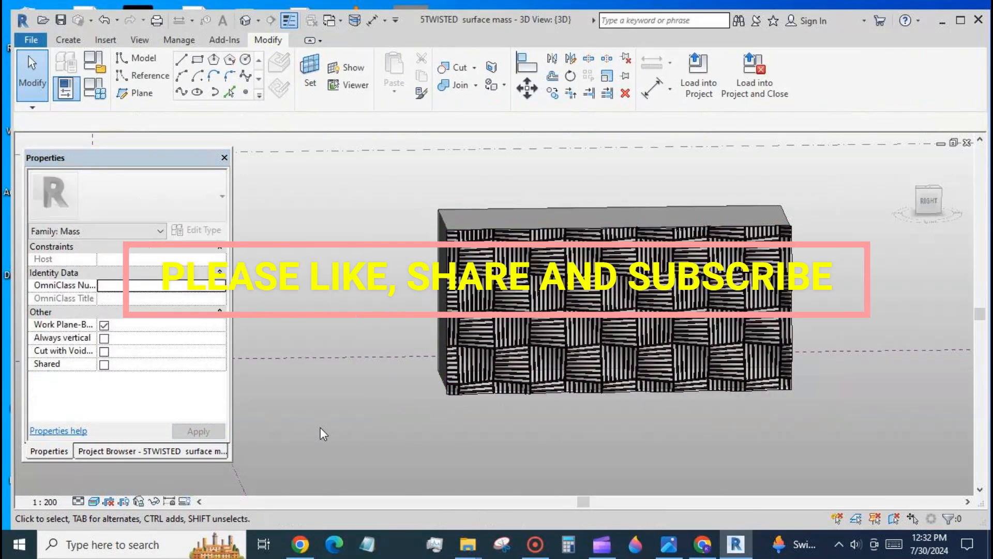